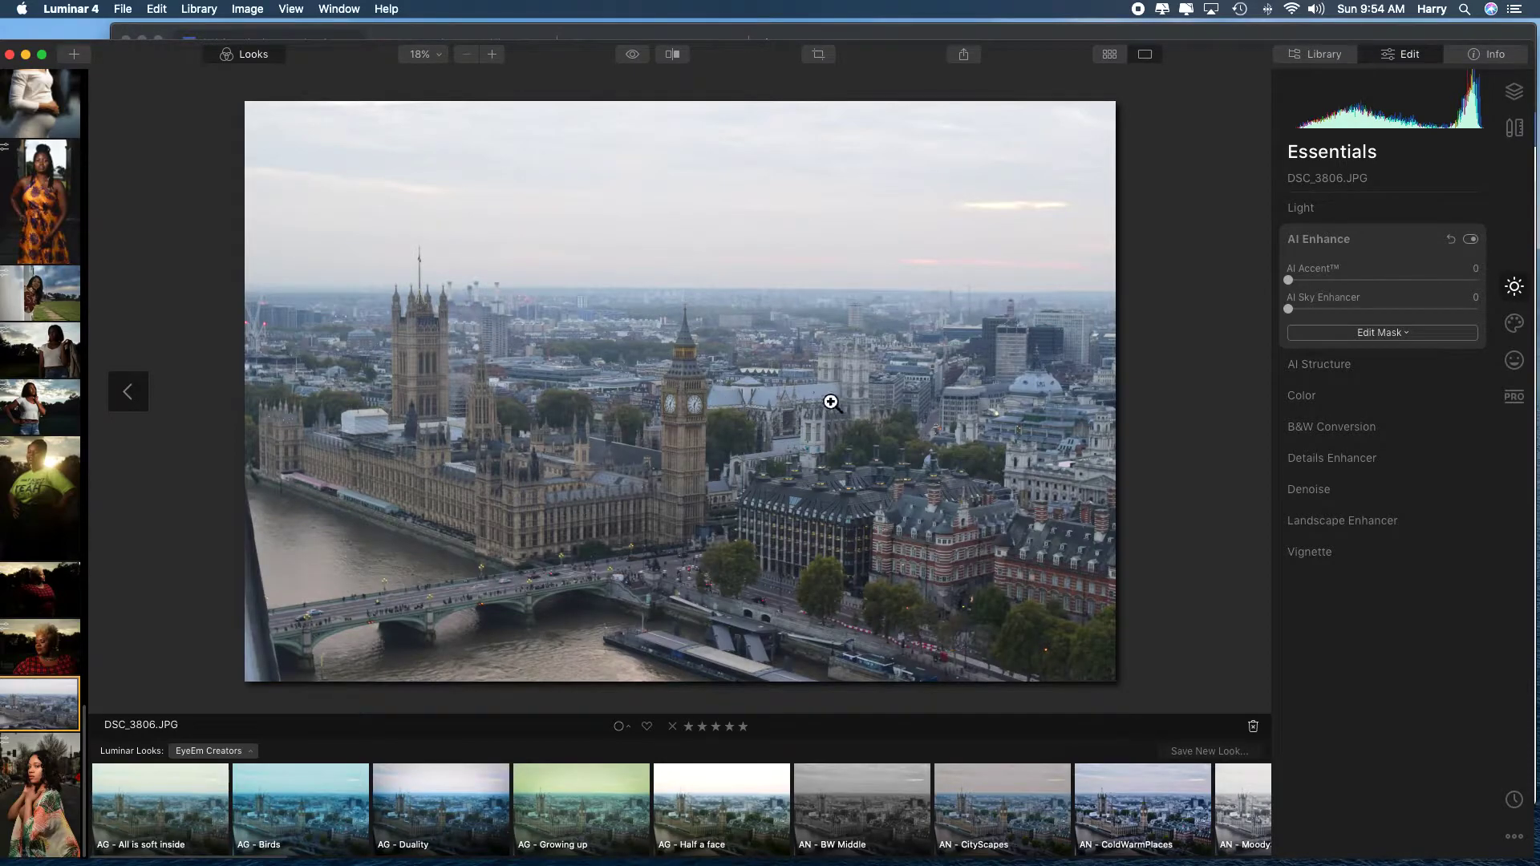
Examine the clock tower in DSC_3806.JPG at 100% zoom.
key("Left")
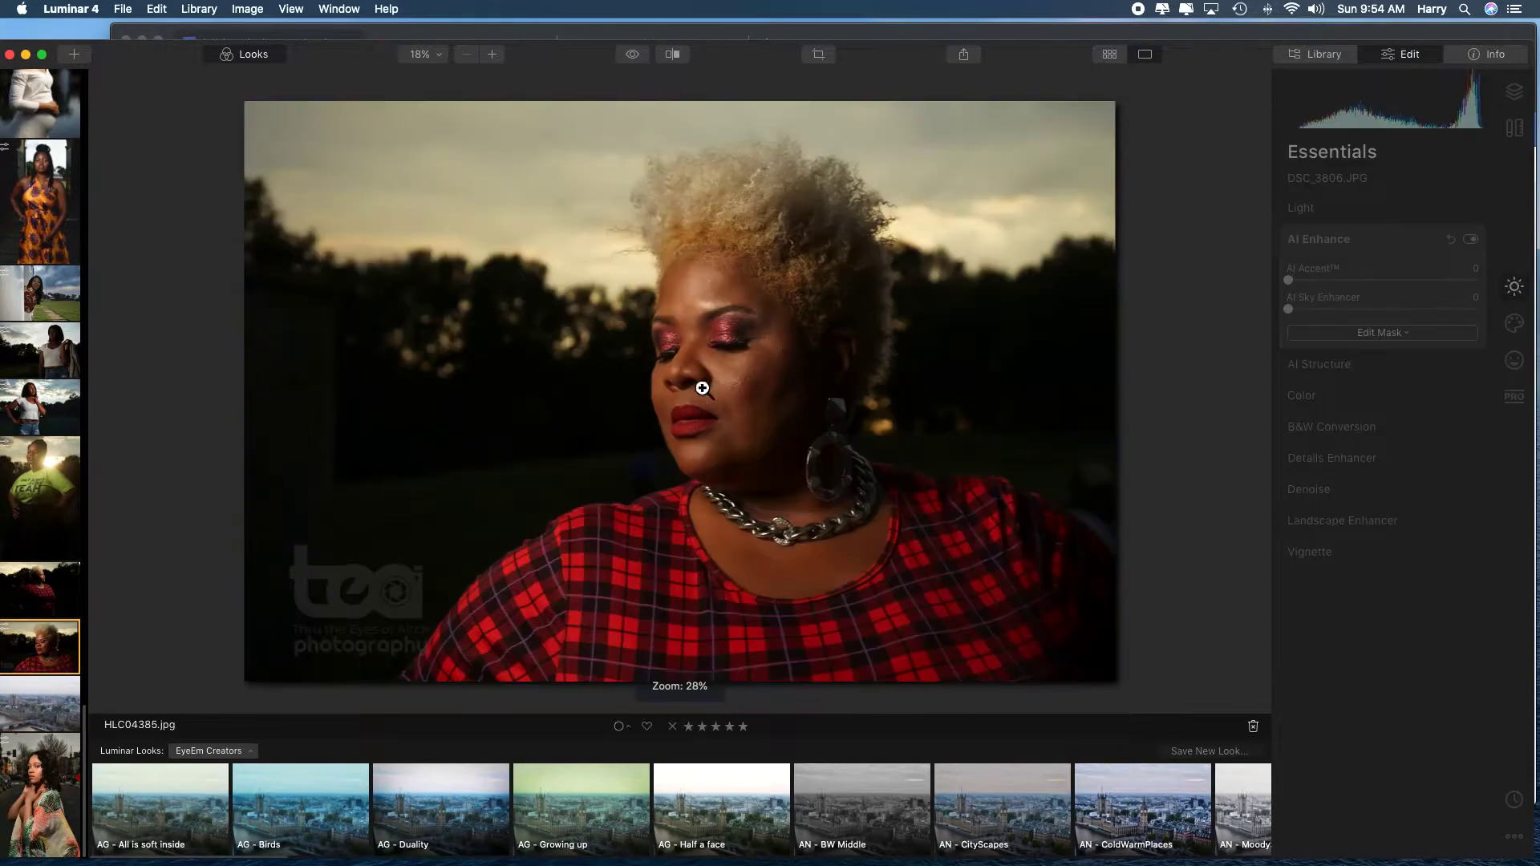
left_click(56, 714)
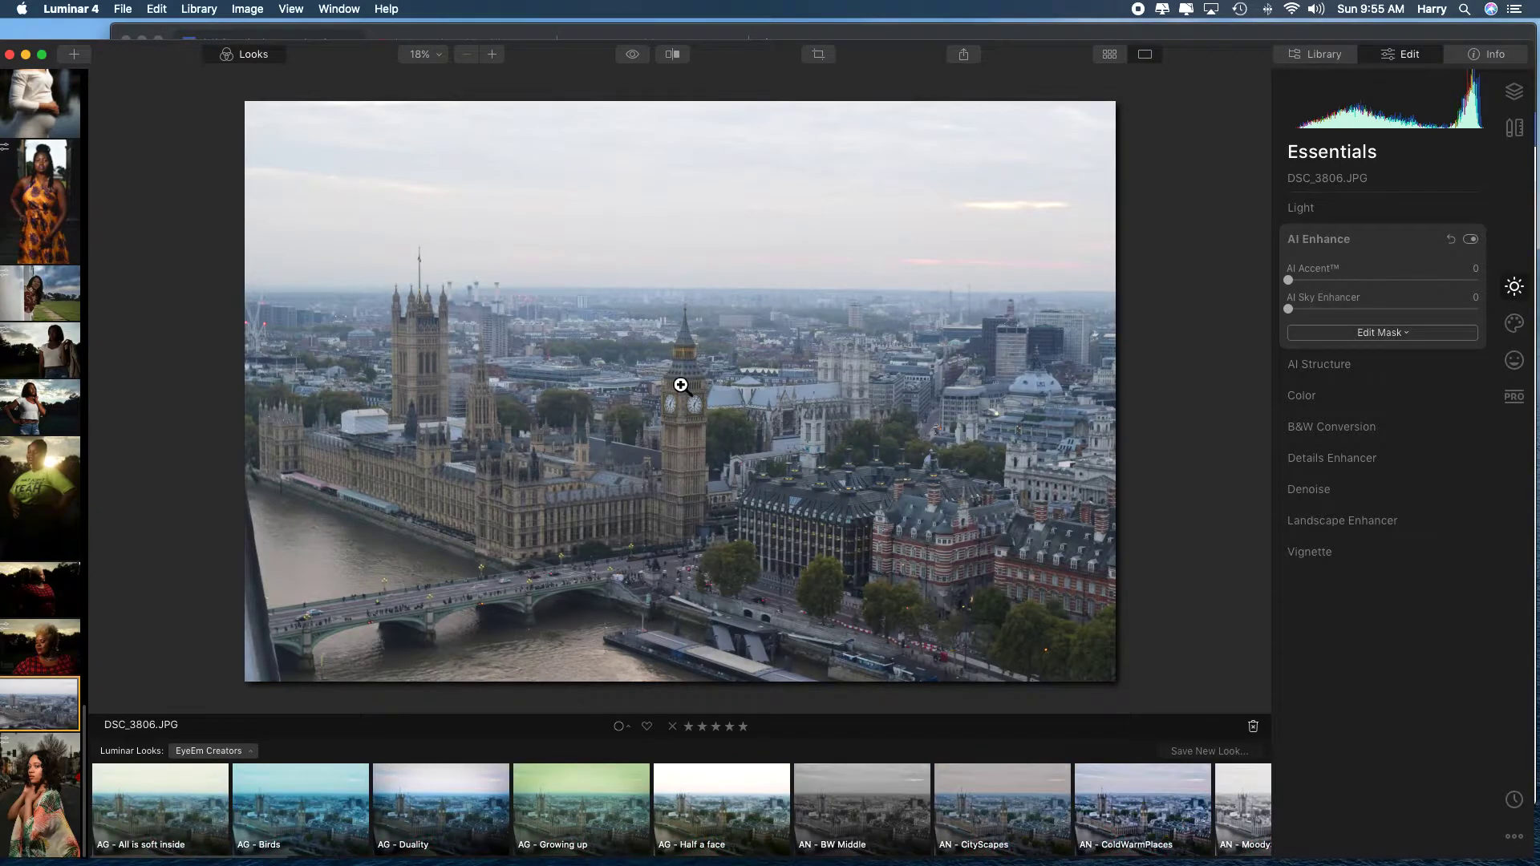
left_click(683, 411)
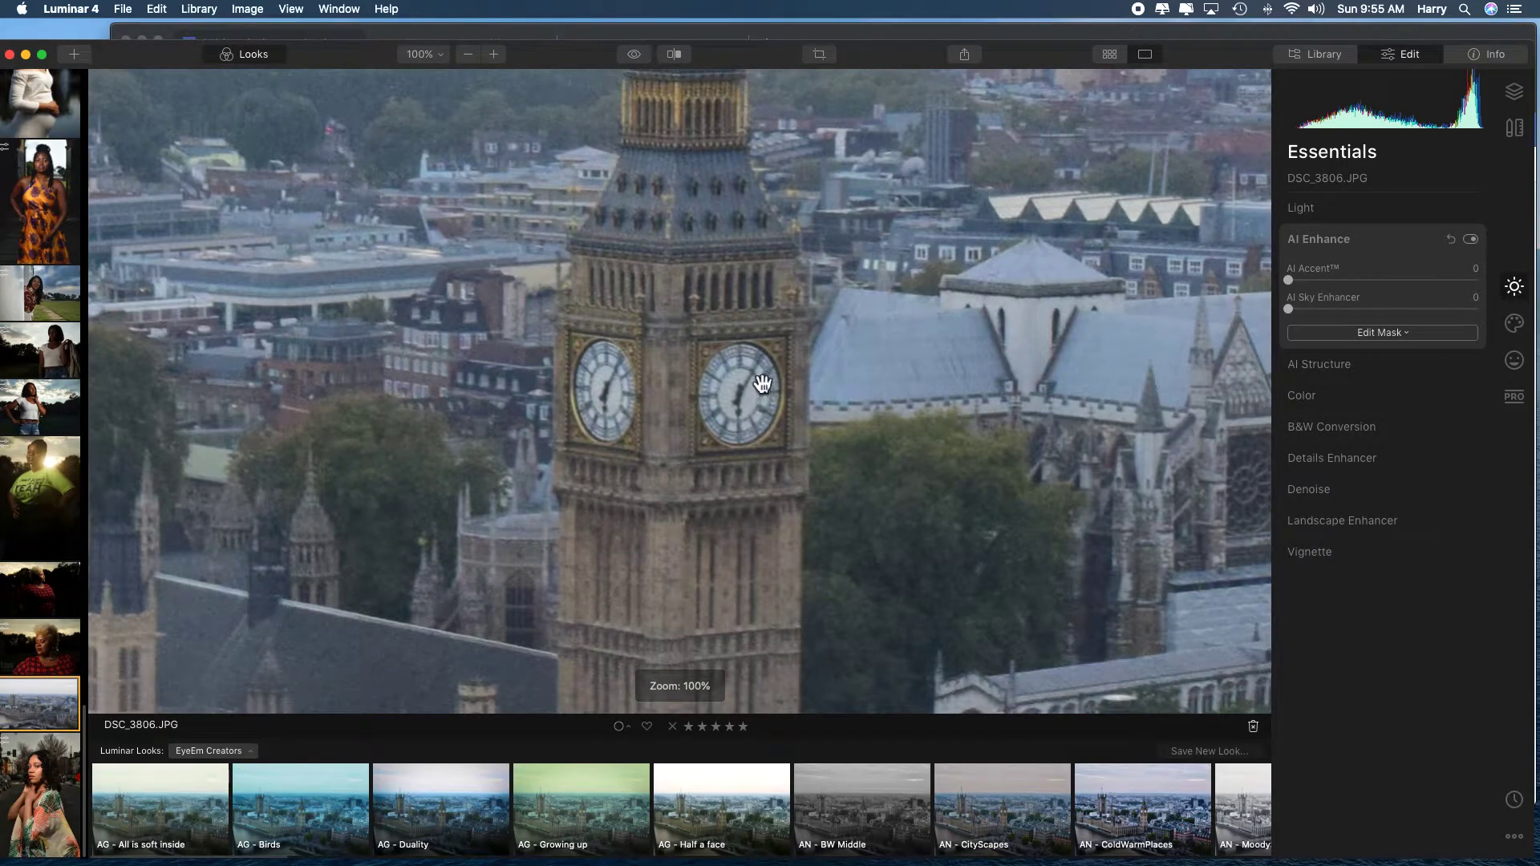
left_click(718, 395)
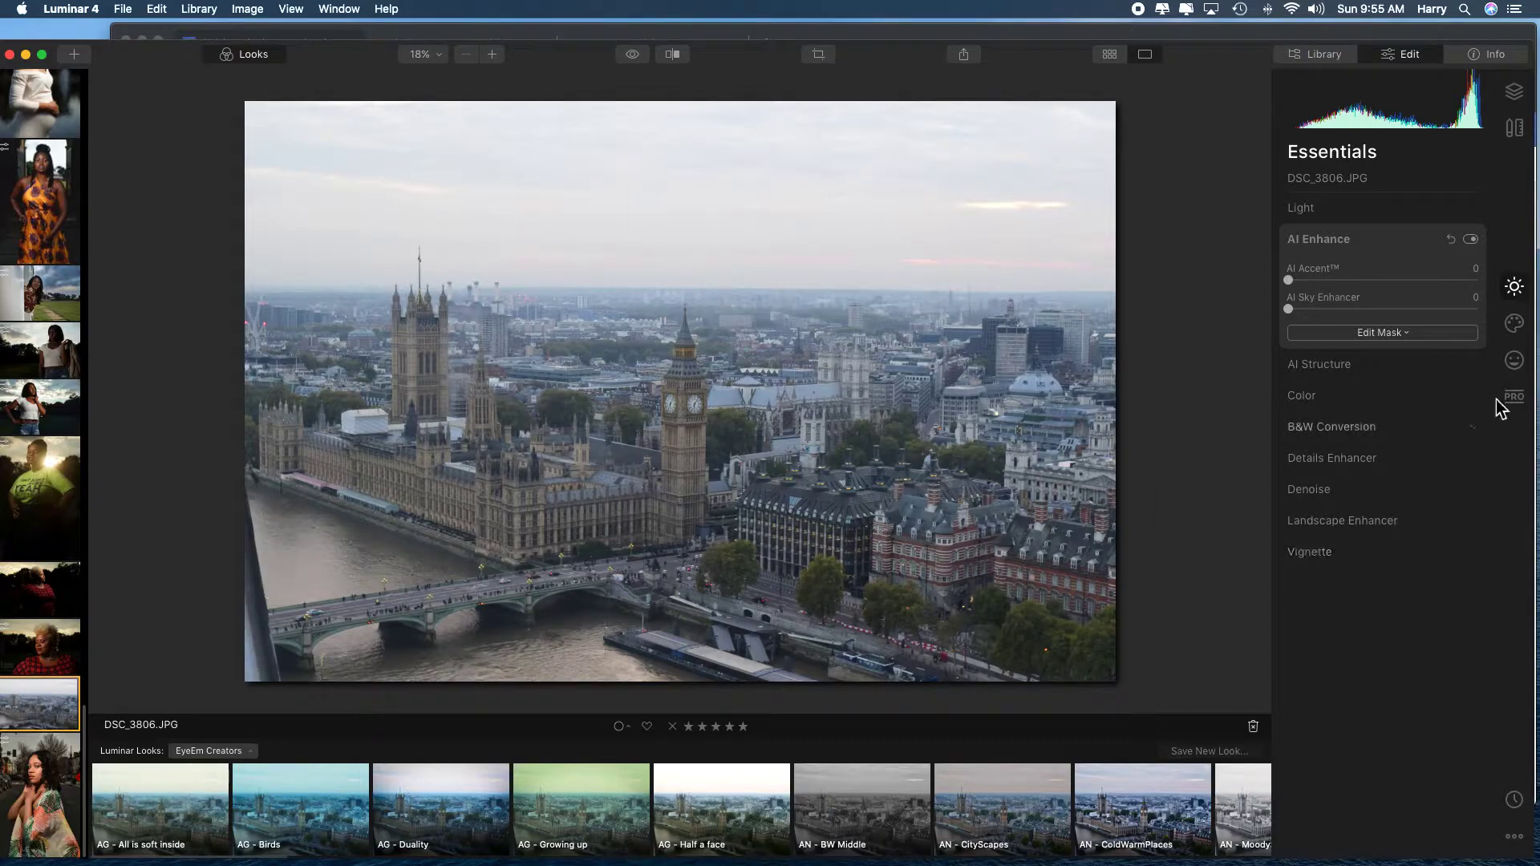
Open the Creative tools and replace the photo's sky with Galaxy 1 using AI Sky Replacement.
left_click(1513, 325)
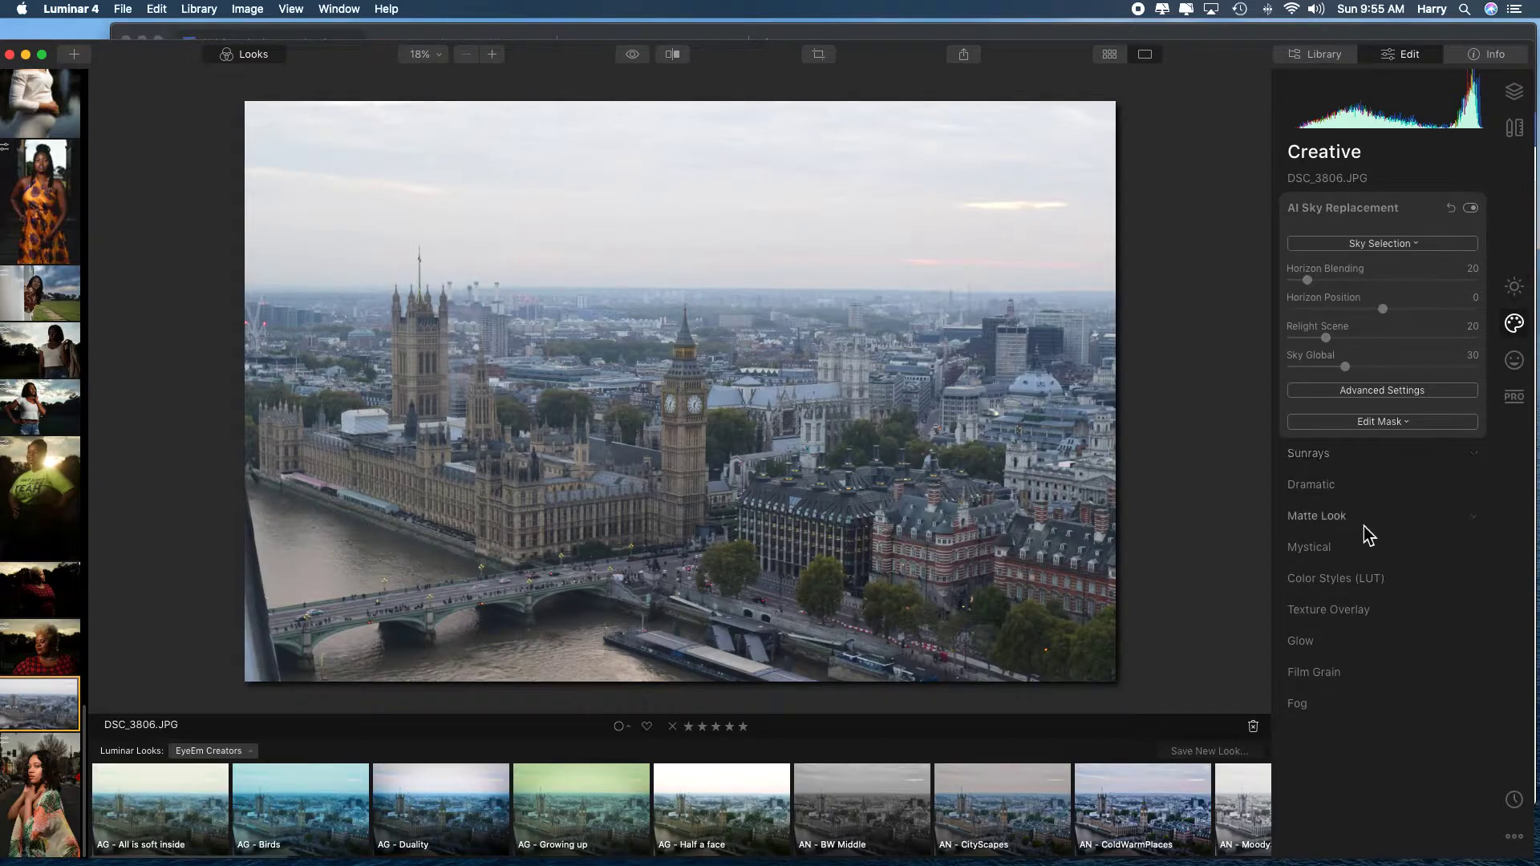
left_click(1410, 245)
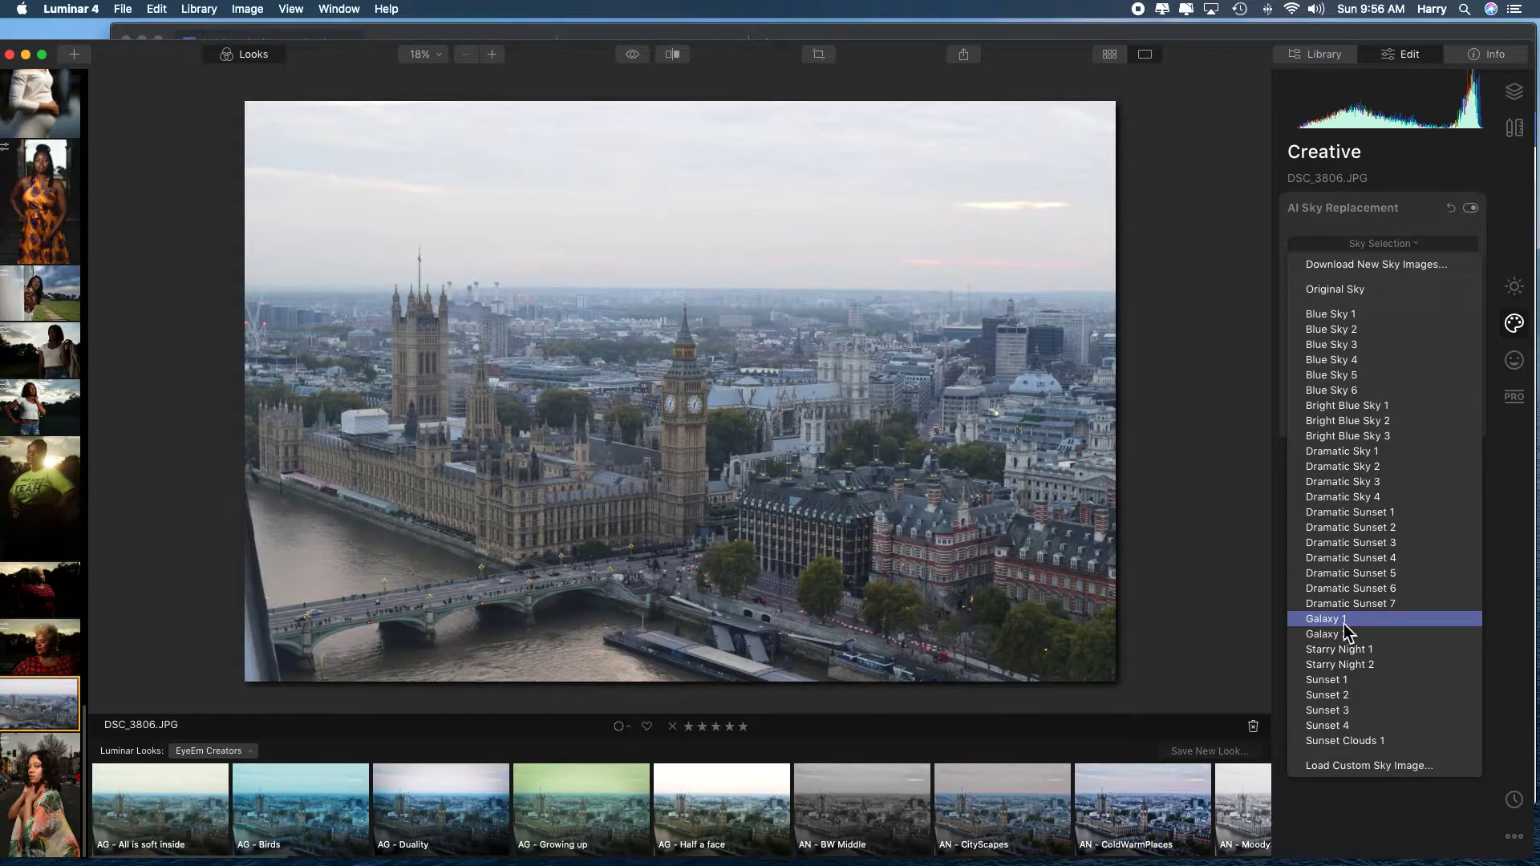
left_click(1345, 619)
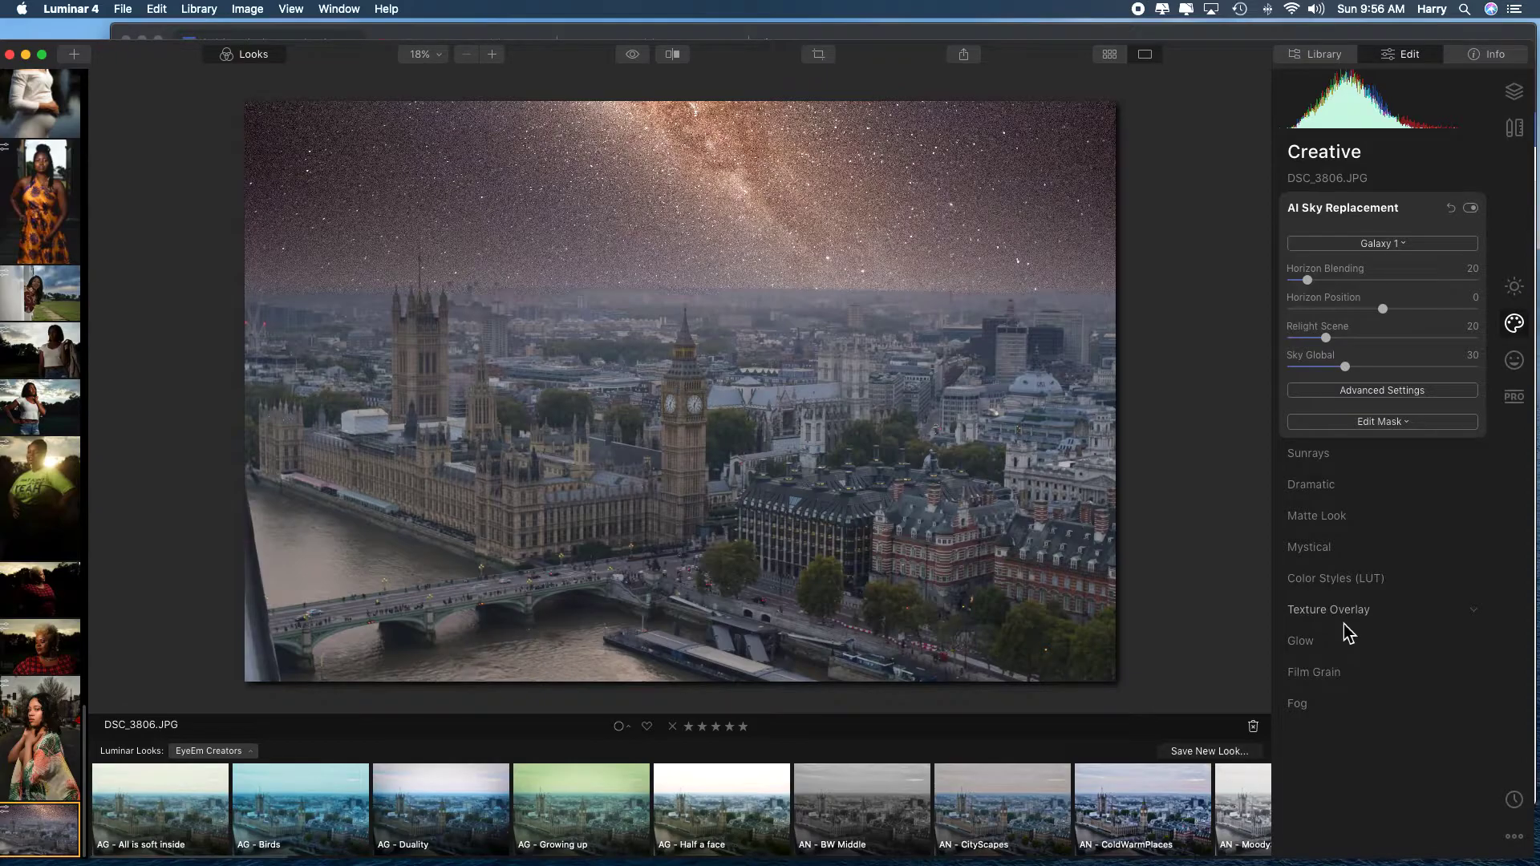
Try Blue Sky 2 and Bright Blue Sky 1 as replacement skies and examine the city buildings at 100%.
left_click(1409, 245)
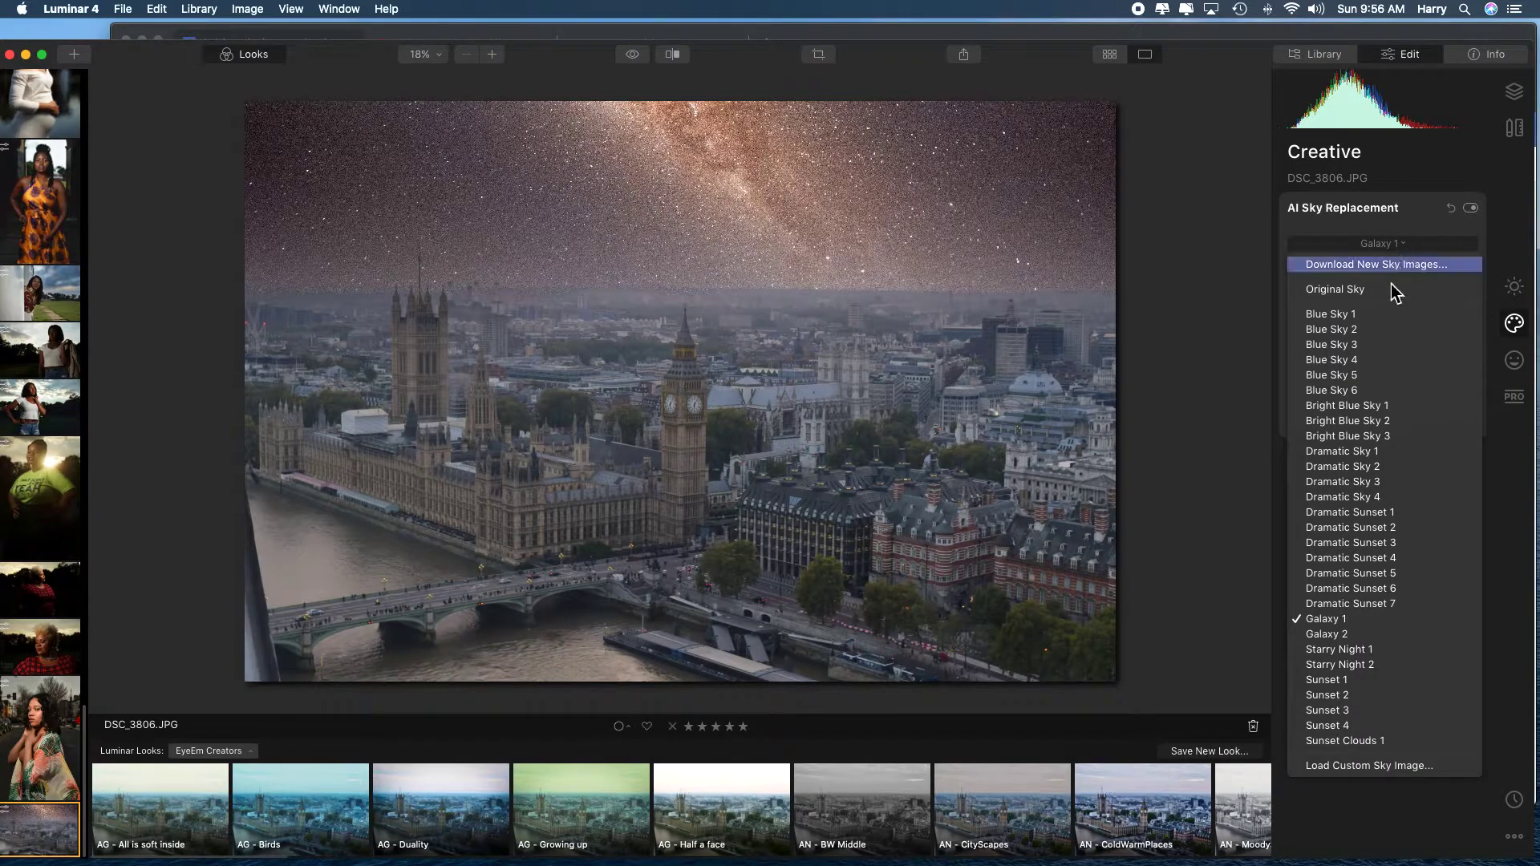
left_click(1370, 330)
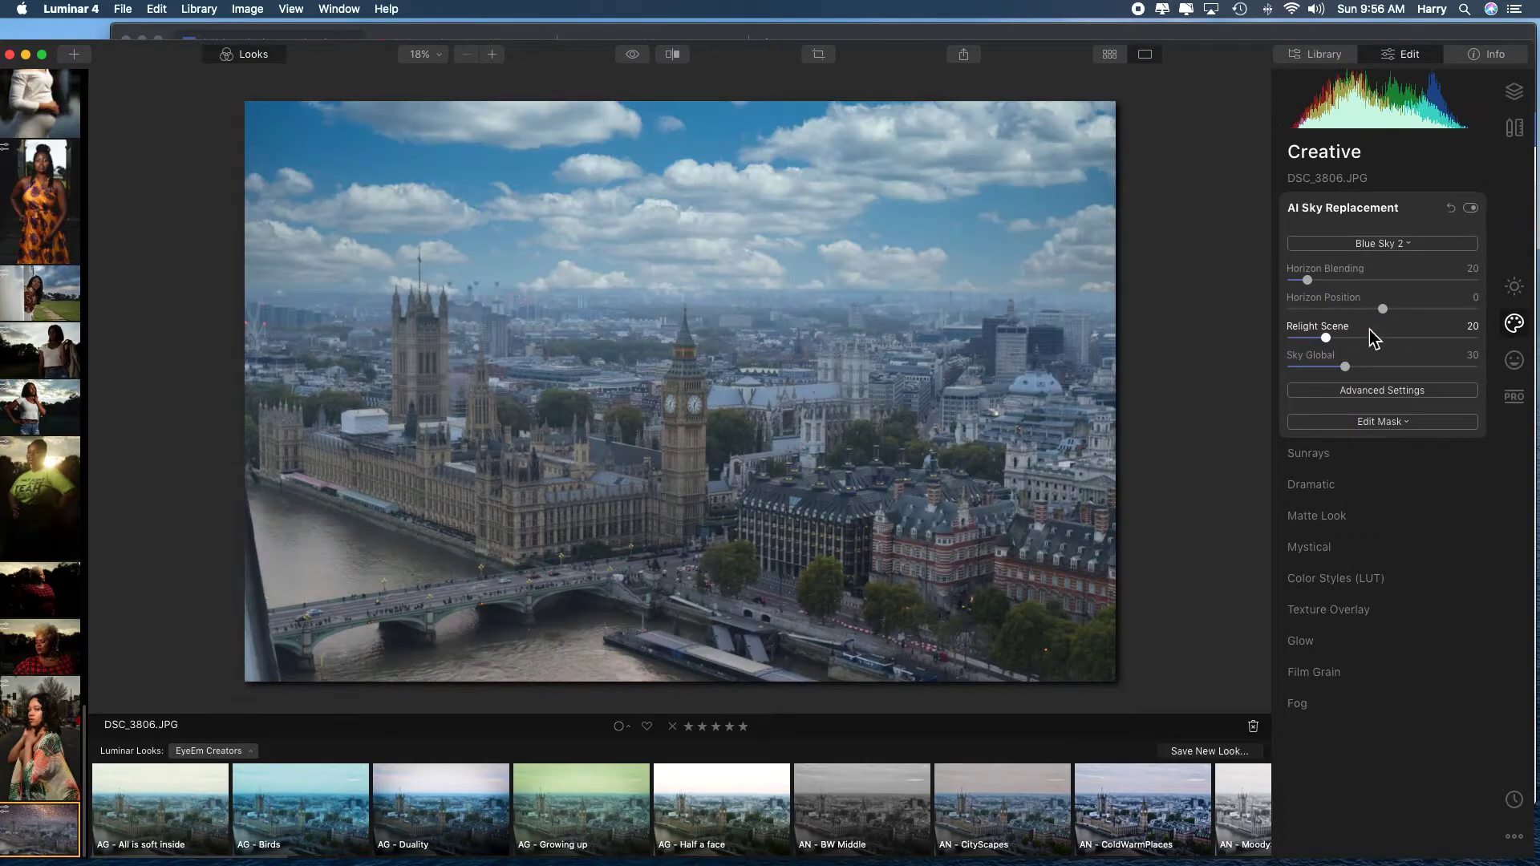
left_click(1402, 245)
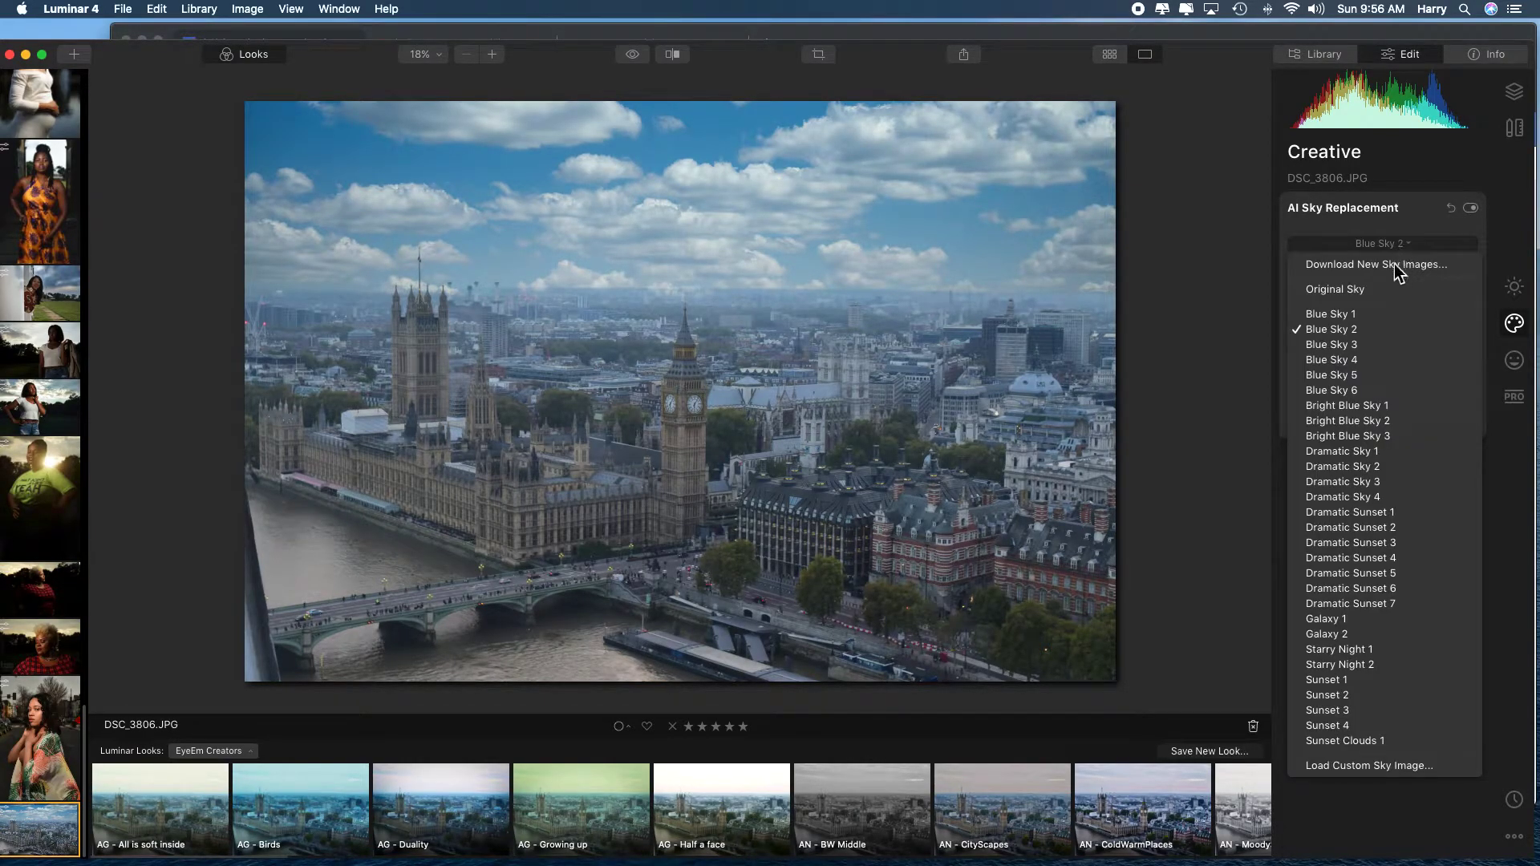
left_click(1359, 406)
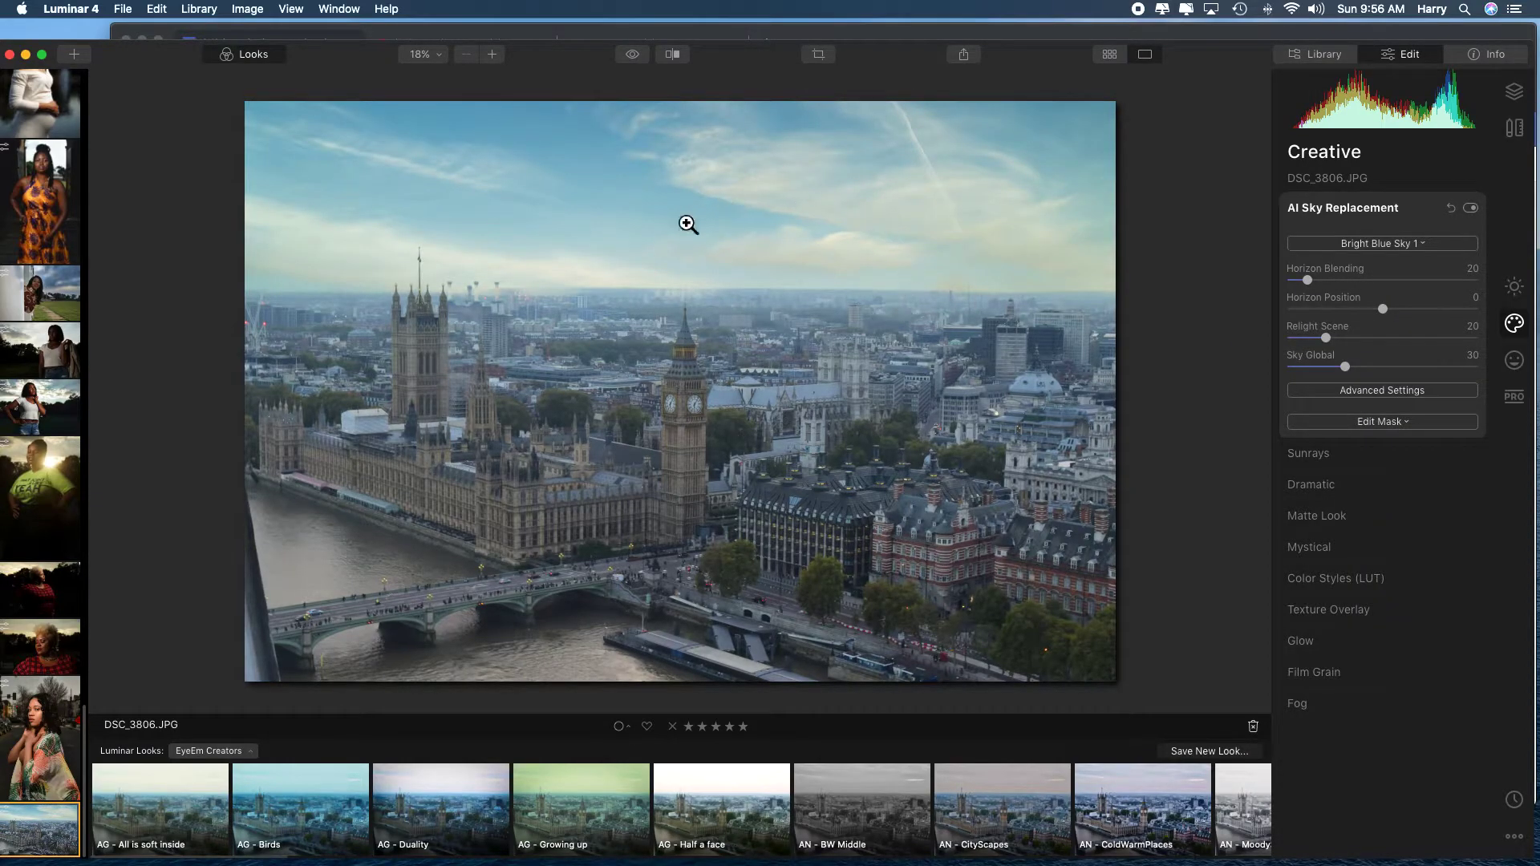
key("Left")
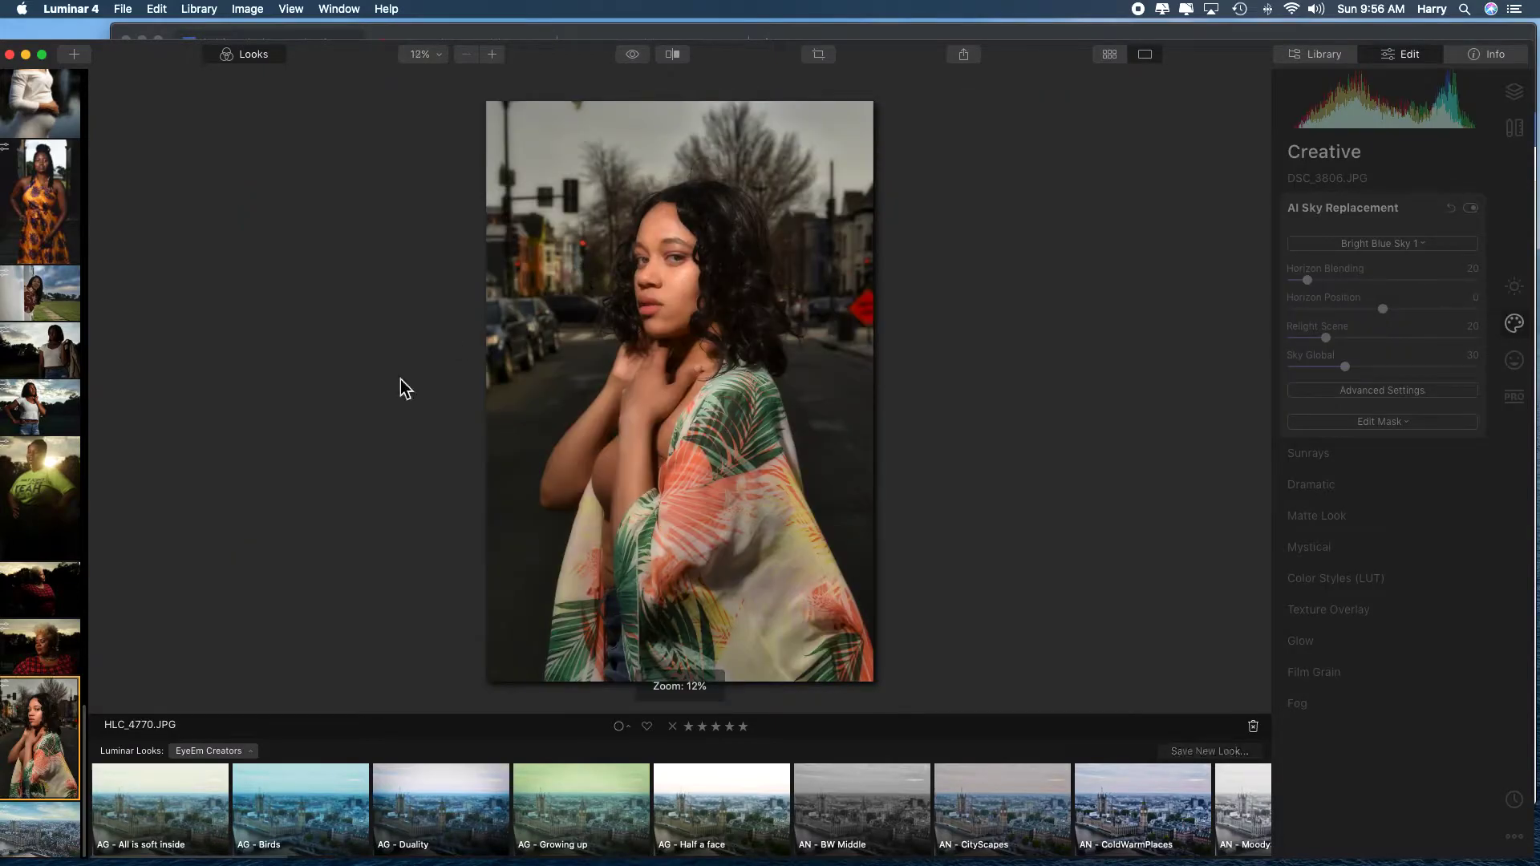
left_click(42, 834)
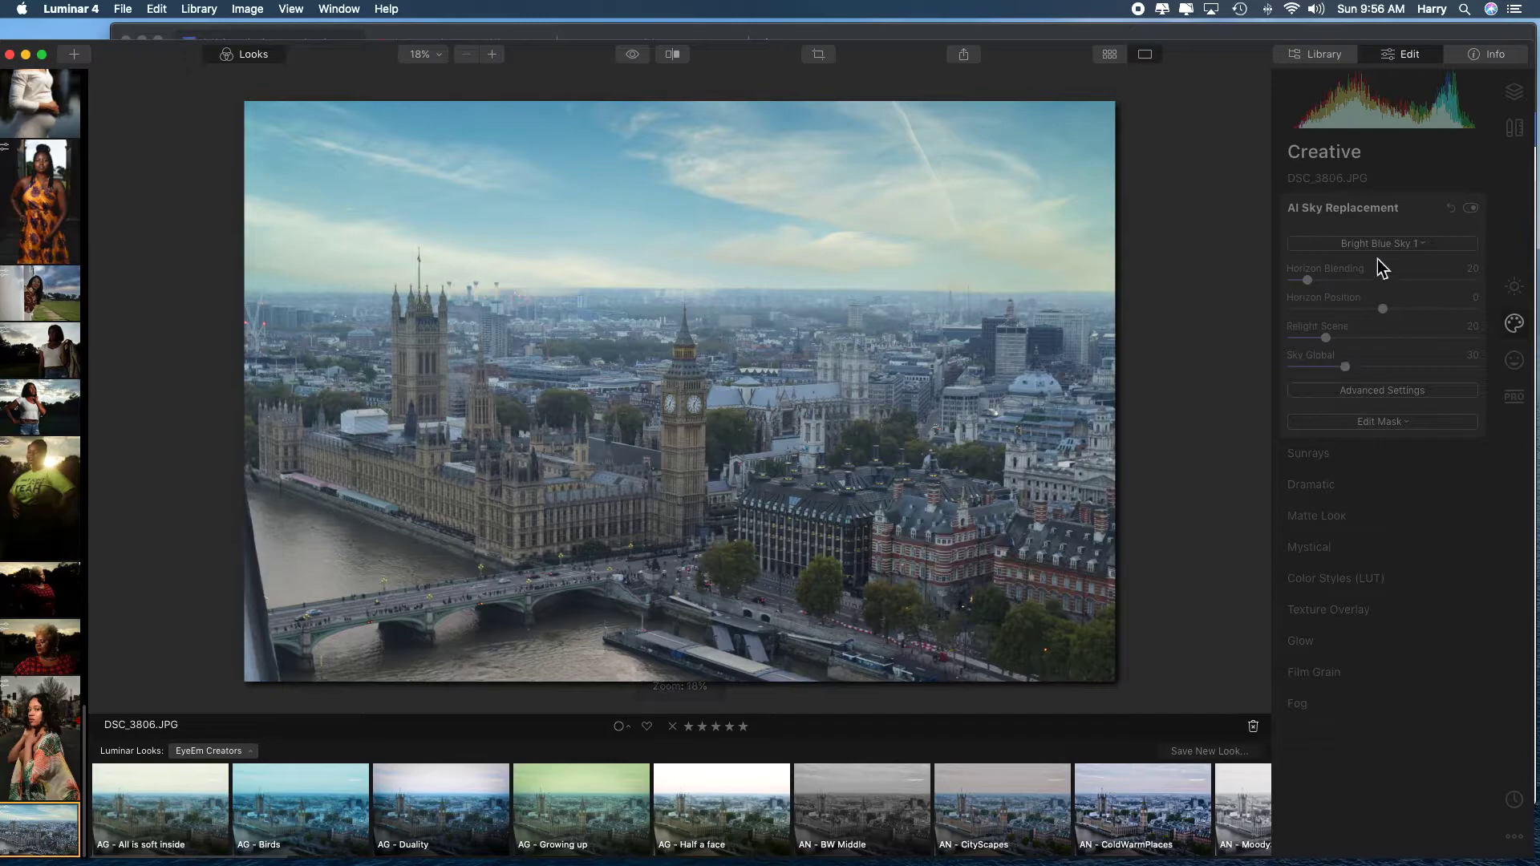
left_click(1002, 374)
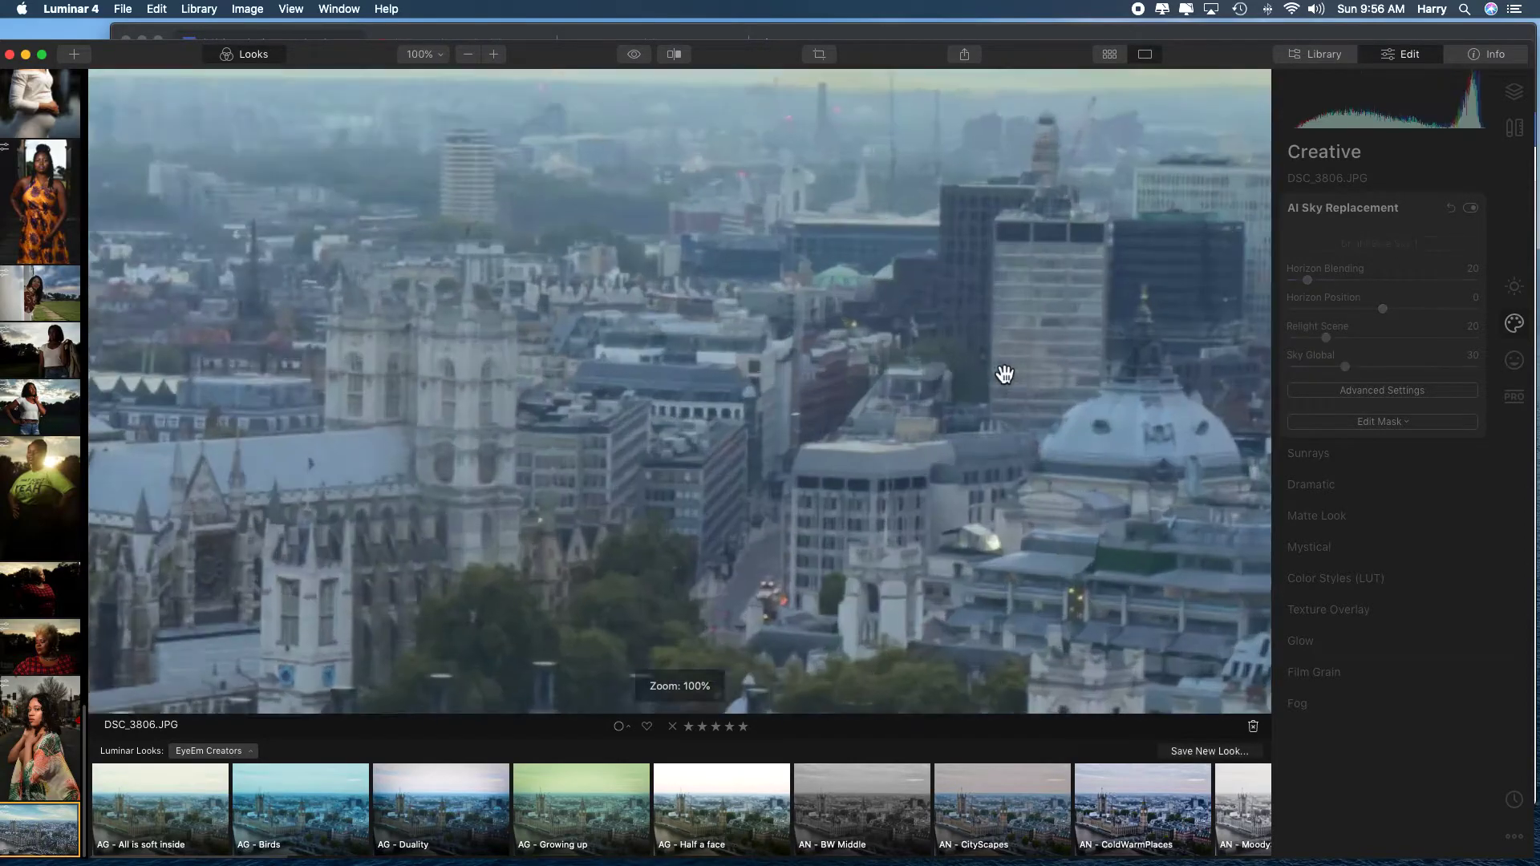
left_click(1004, 375)
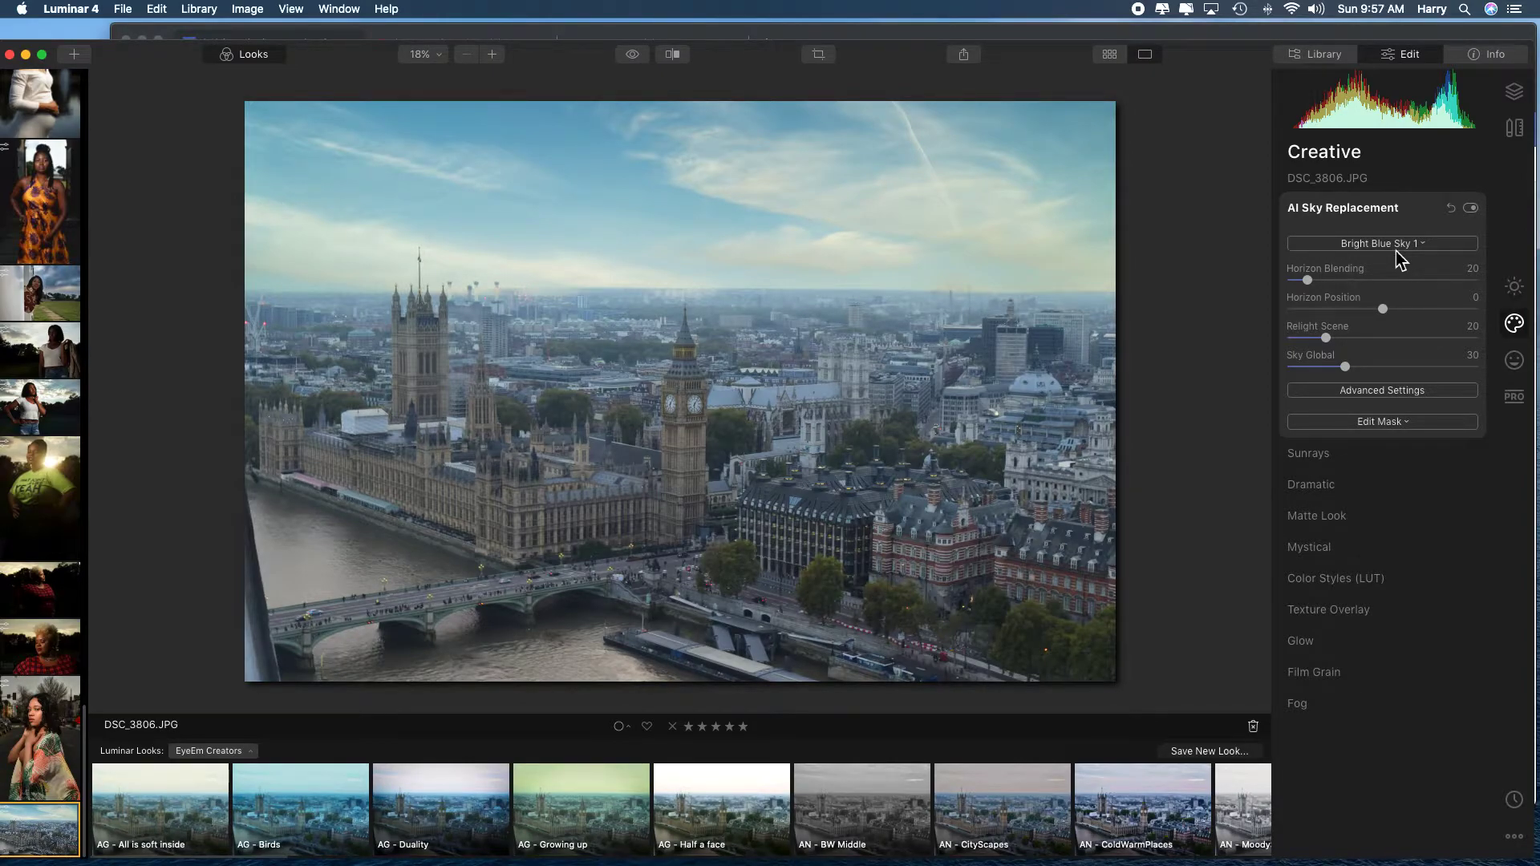
Try Dramatic Sunset 1 and Dramatic Sunset 5 as replacement skies.
left_click(1397, 247)
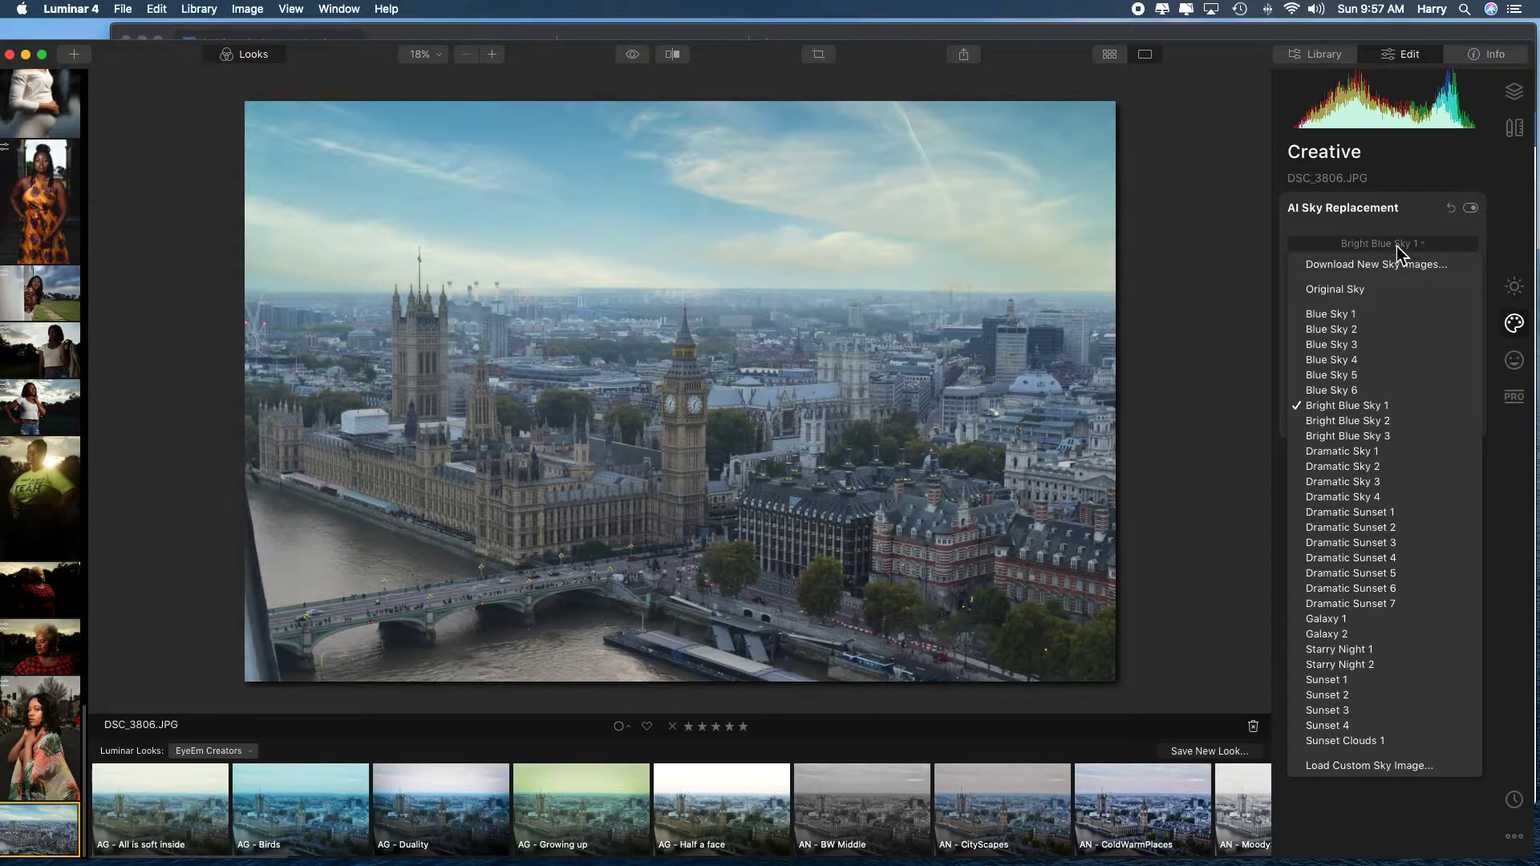
left_click(1355, 514)
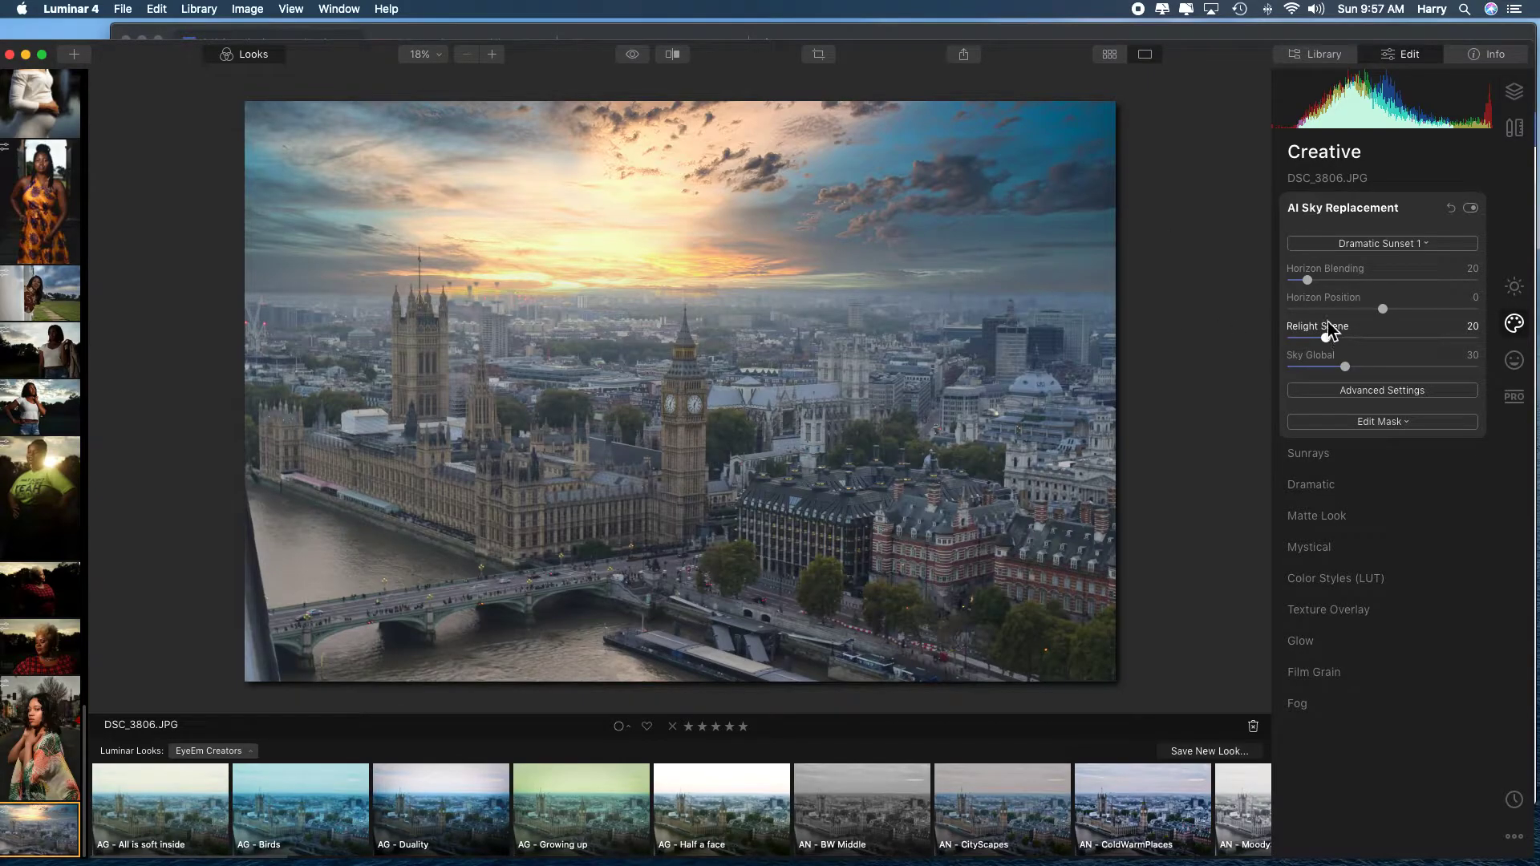
left_click(1415, 245)
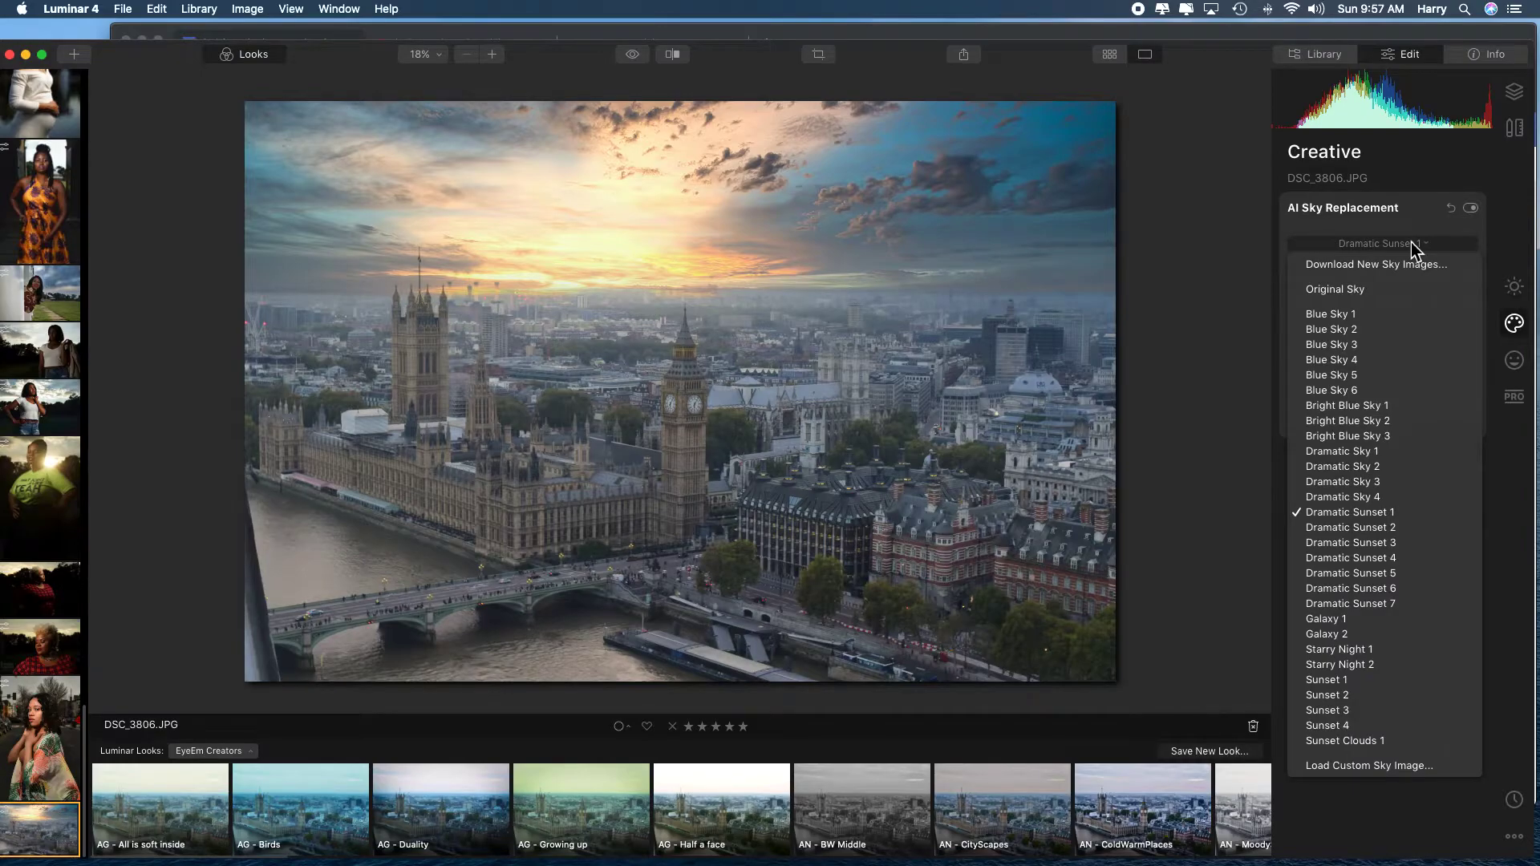
left_click(1338, 574)
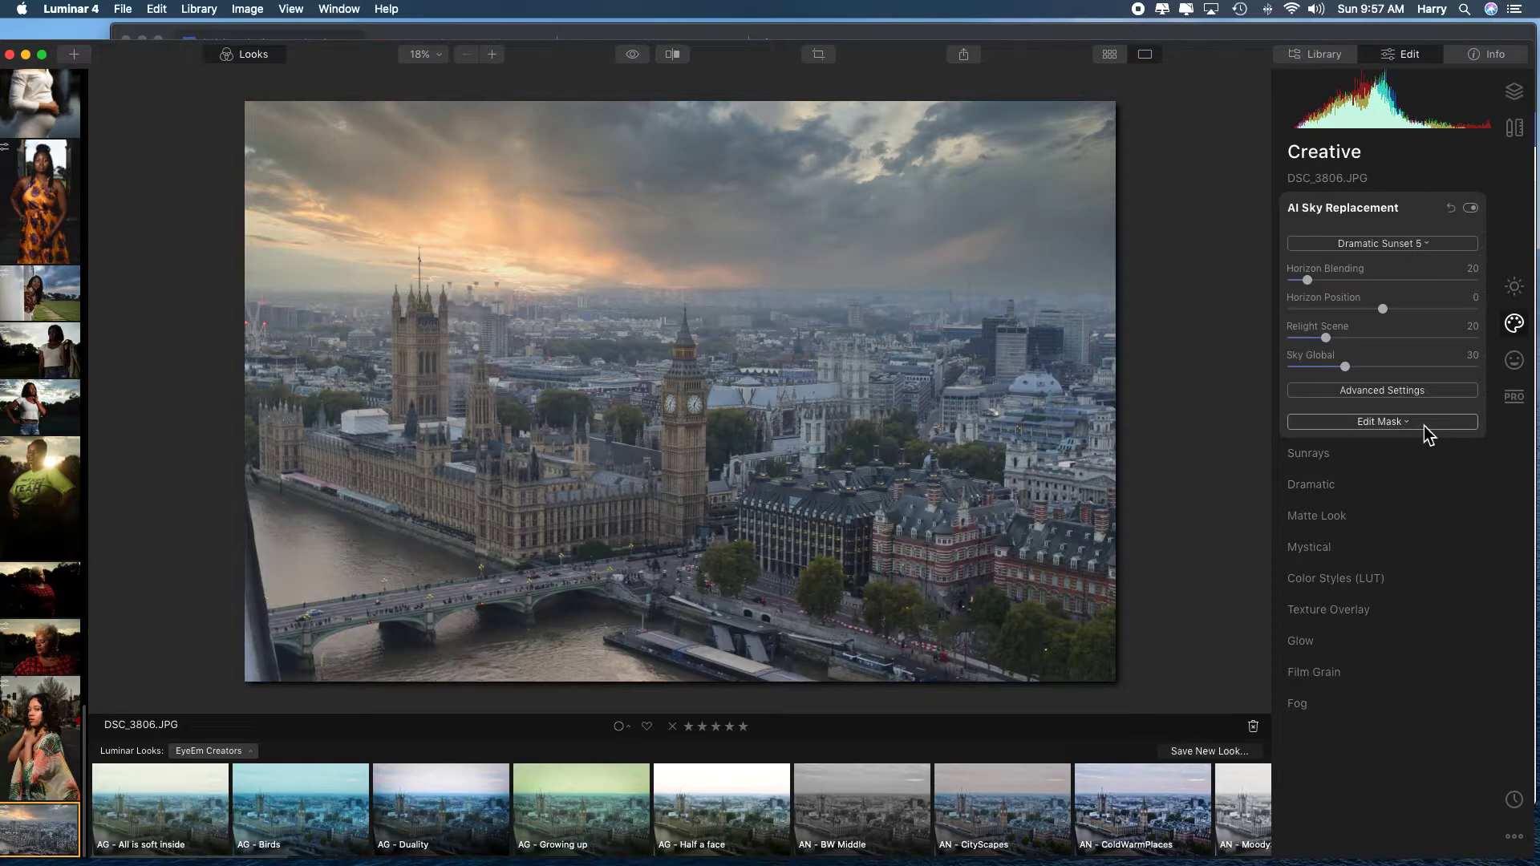
Flip the replacement sky in the advanced sky settings and set Horizon Blending to 32.
left_click(1420, 396)
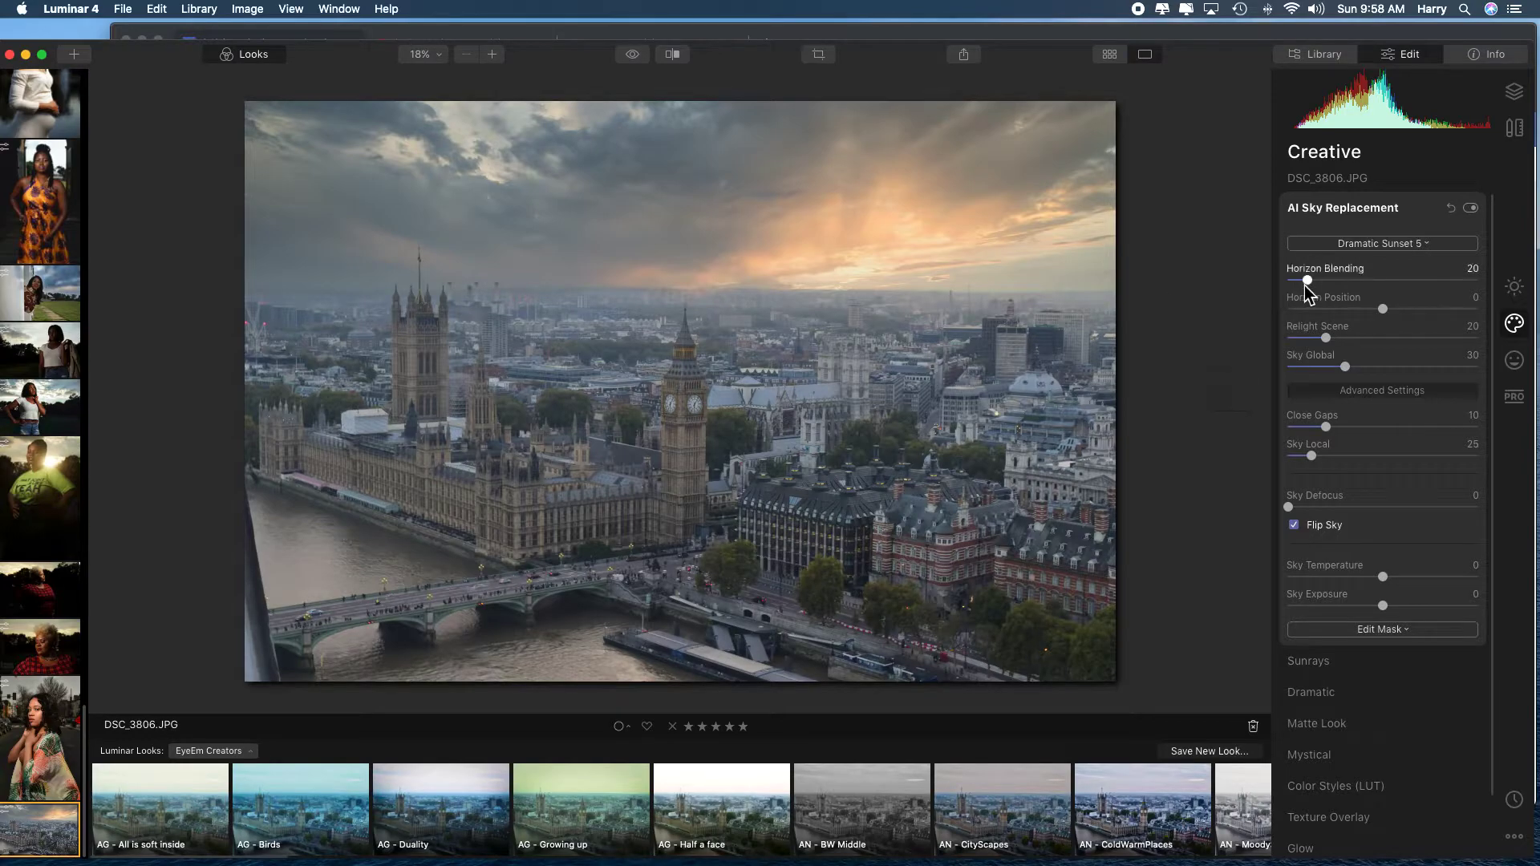
mouse_move(1298, 286)
left_mouse_down()
mouse_move(1417, 282)
mouse_move(1304, 282)
mouse_move(1316, 280)
left_mouse_up()
Change the replacement sky to Sunset 4 and turn off Flip Sky.
left_click(1396, 247)
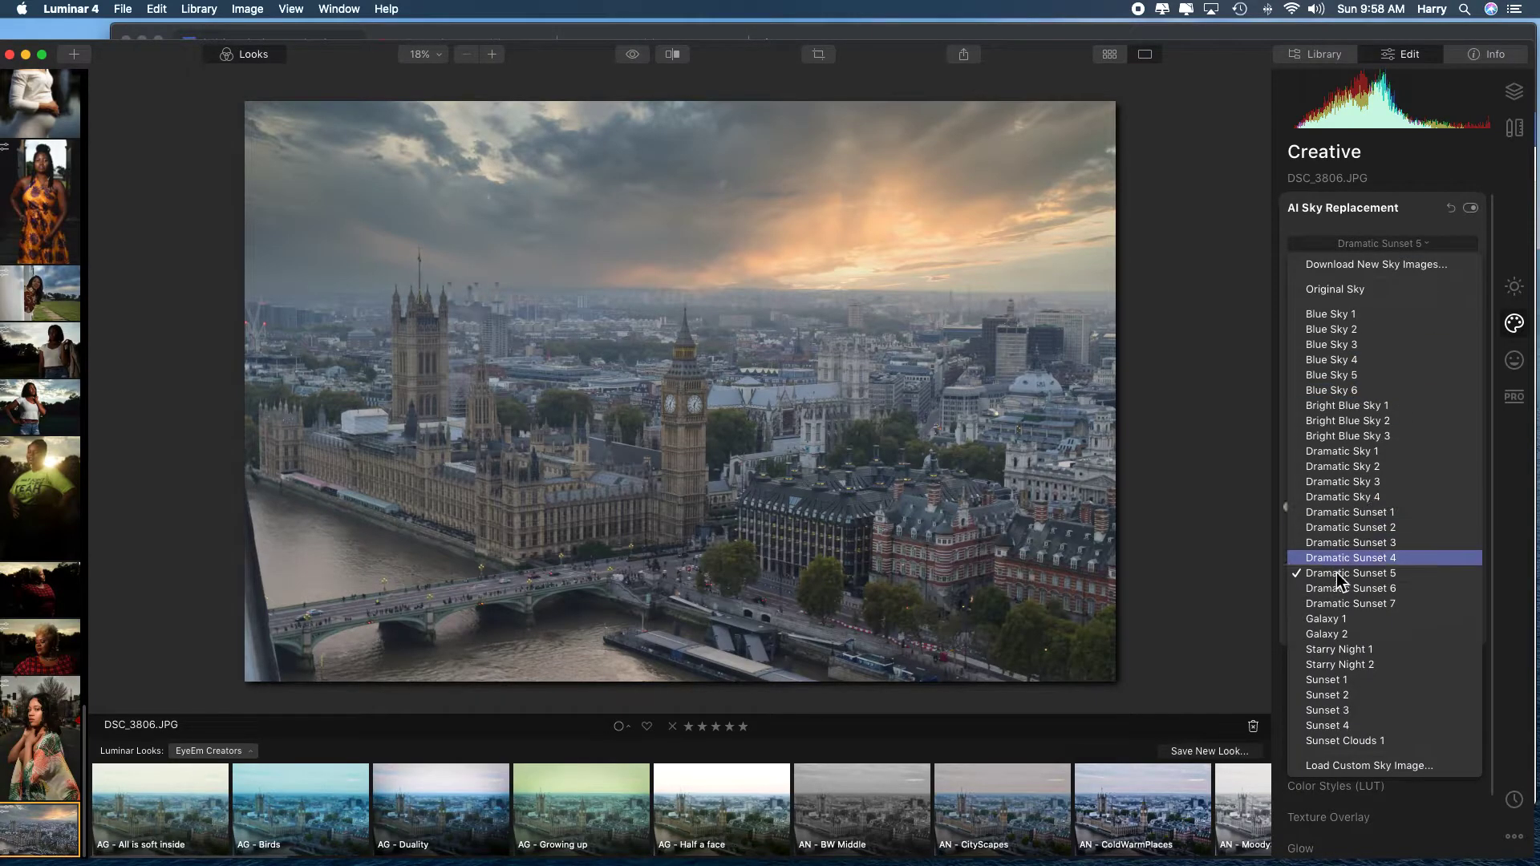
left_click(1330, 725)
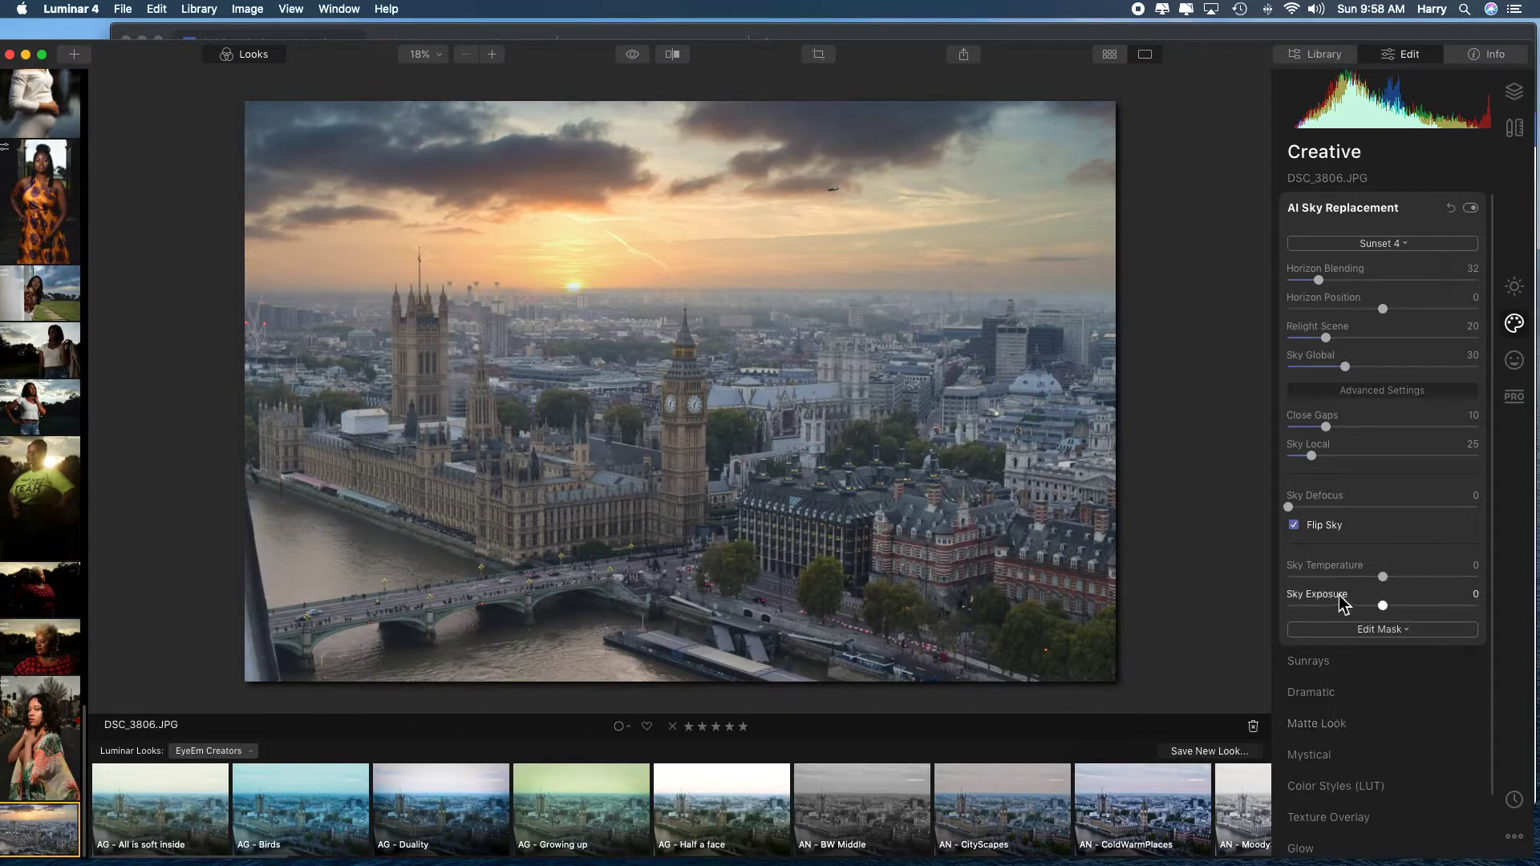
left_click(1300, 529)
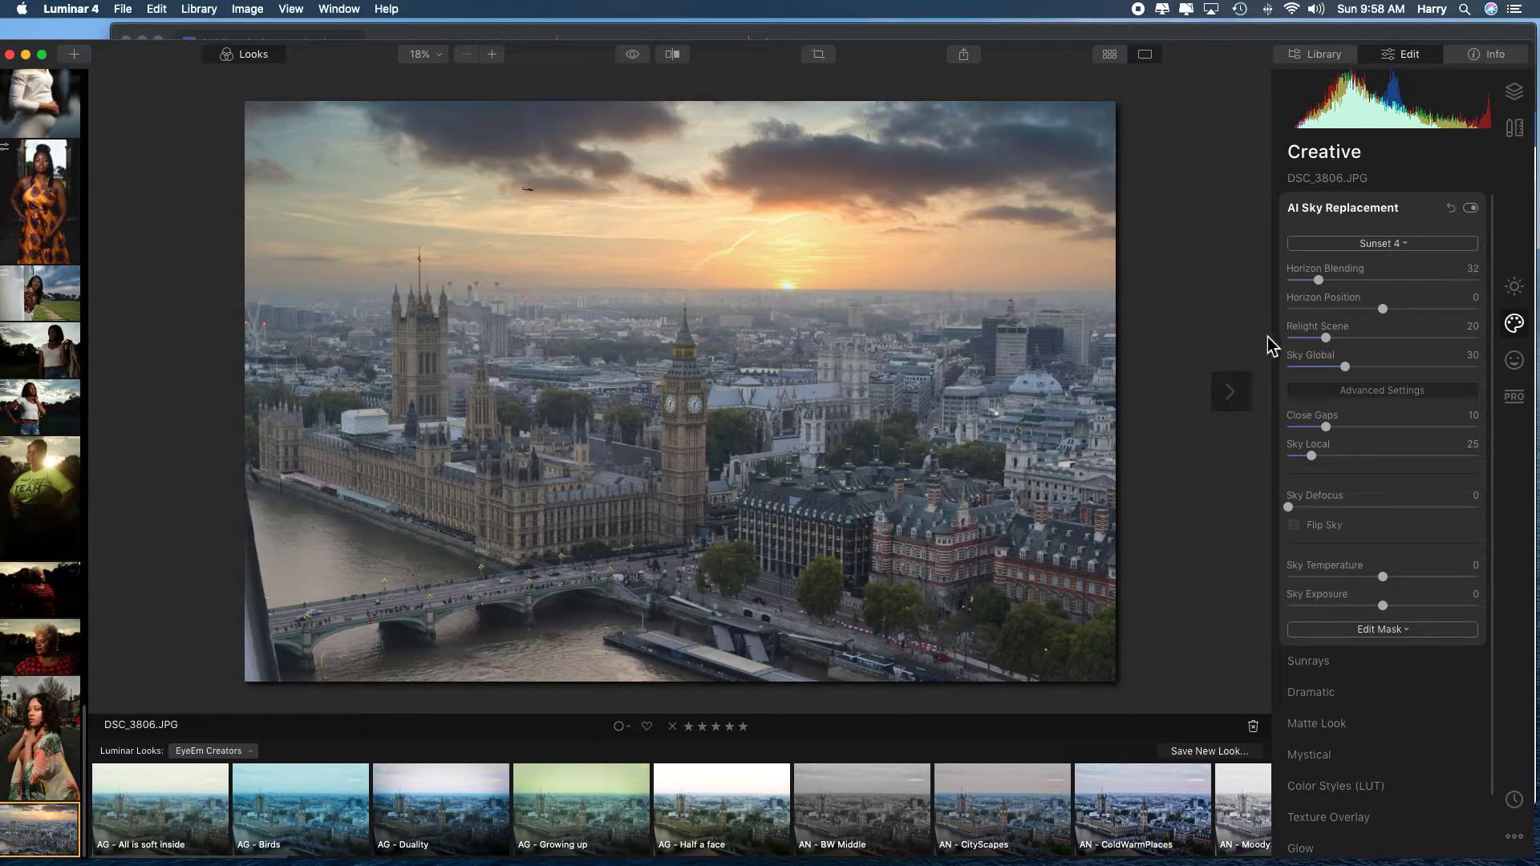
Shift the replacement sky's Horizon Position to -4.
left_click_drag(1383, 311, 1375, 315)
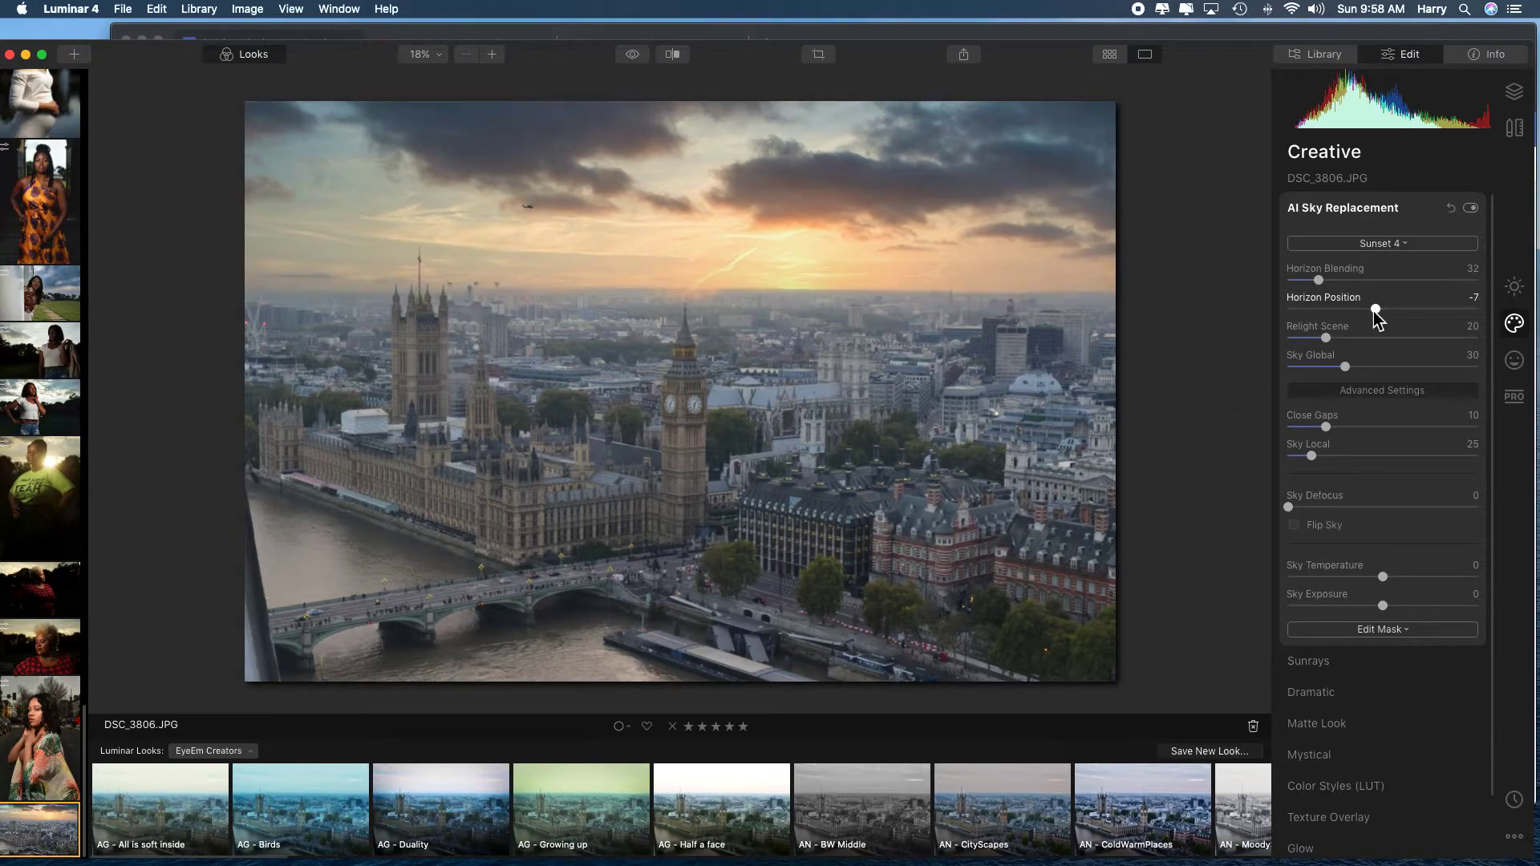
left_click_drag(1375, 312, 1382, 313)
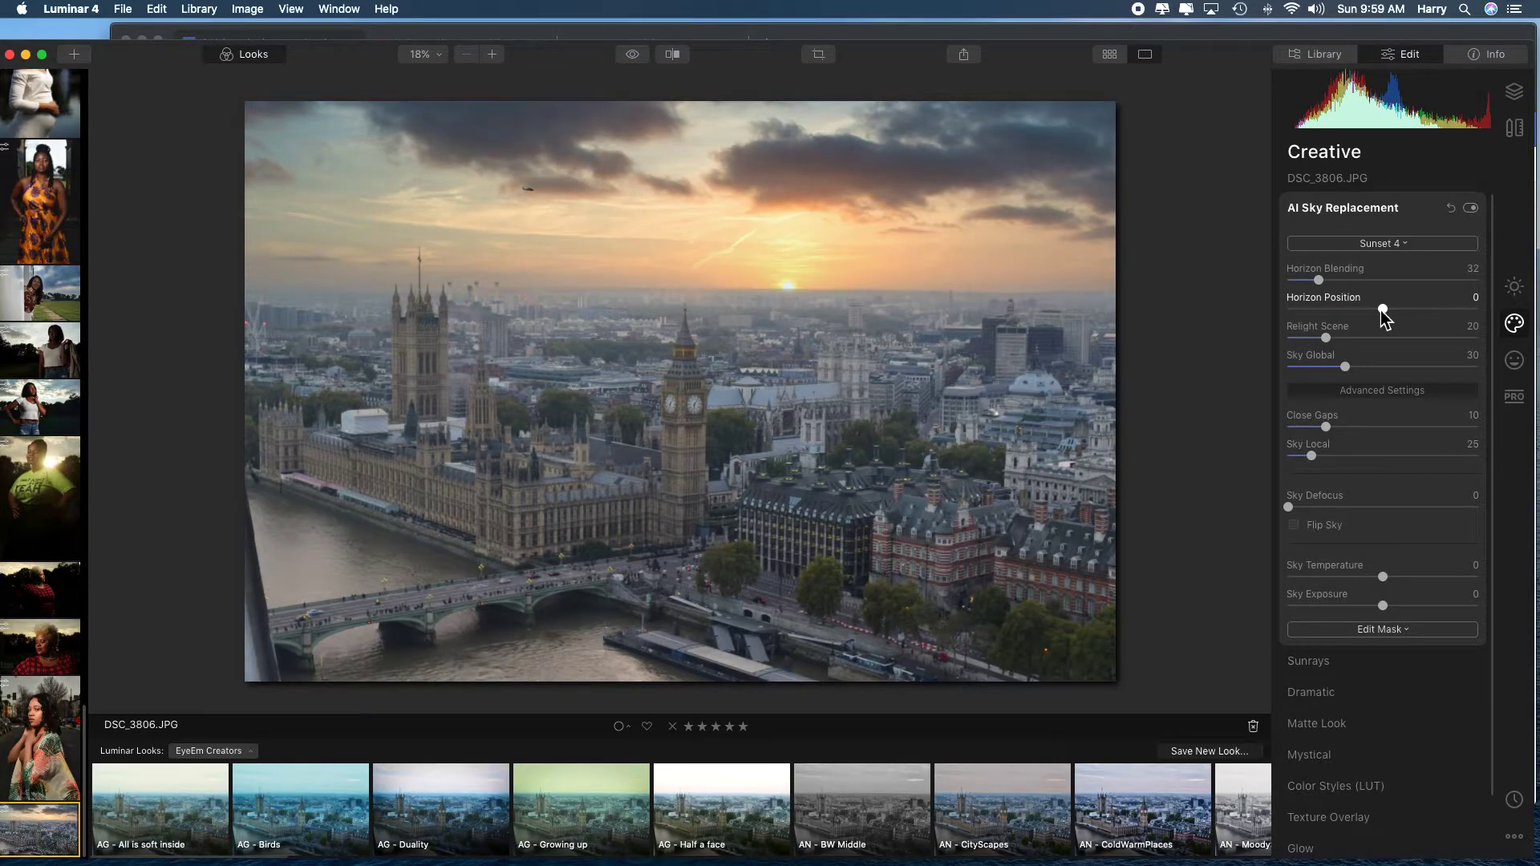
left_click_drag(1383, 311, 1378, 311)
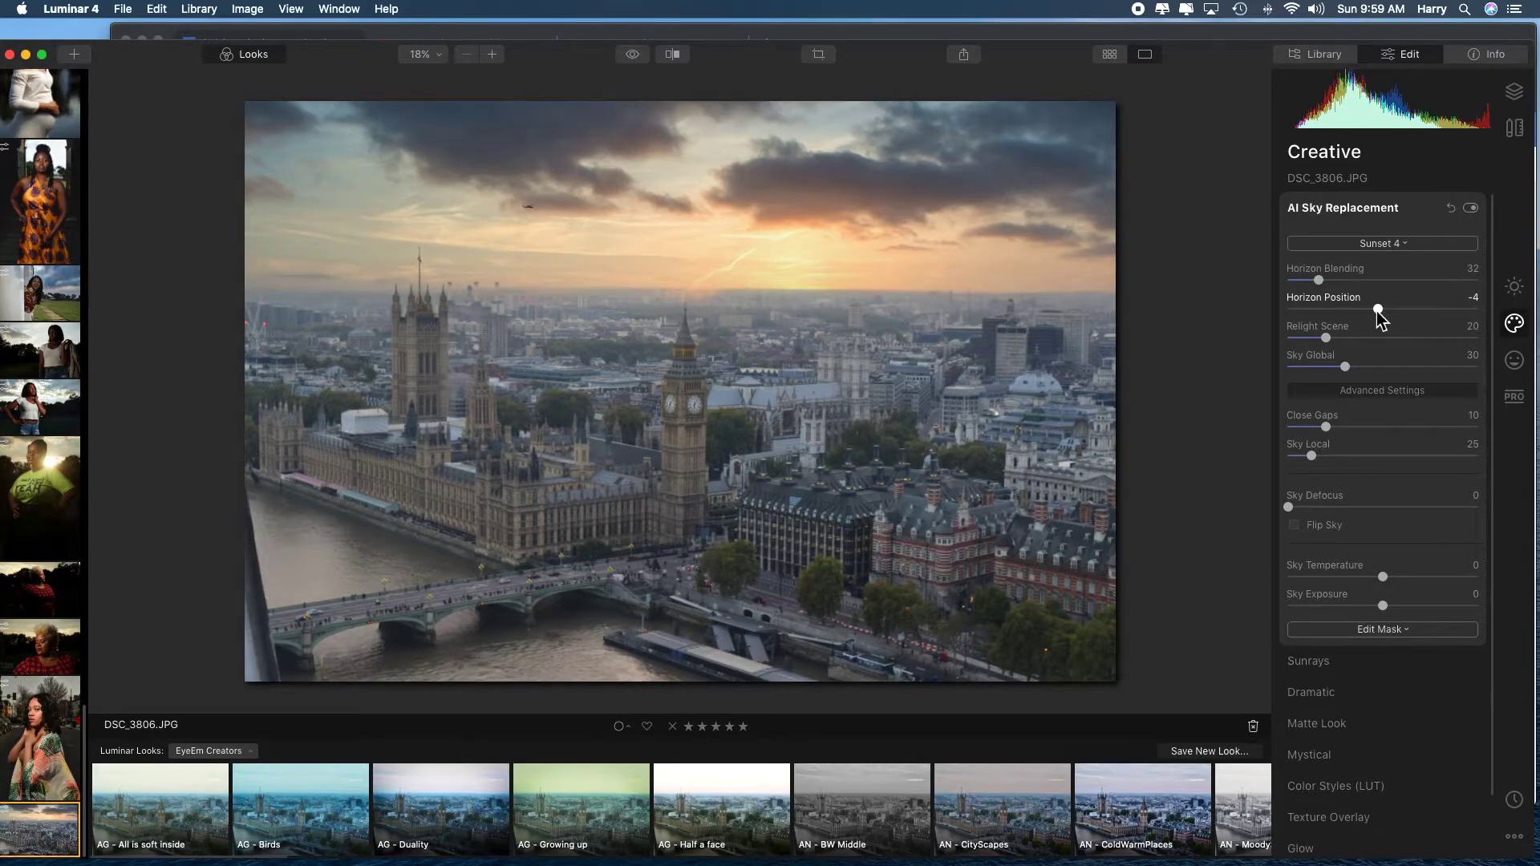
Examine at 100% zoom how the new sky meets the horizon around the palace tower, chimneys and clock tower spire.
left_click(544, 294)
scroll(540, 300, "left", 2)
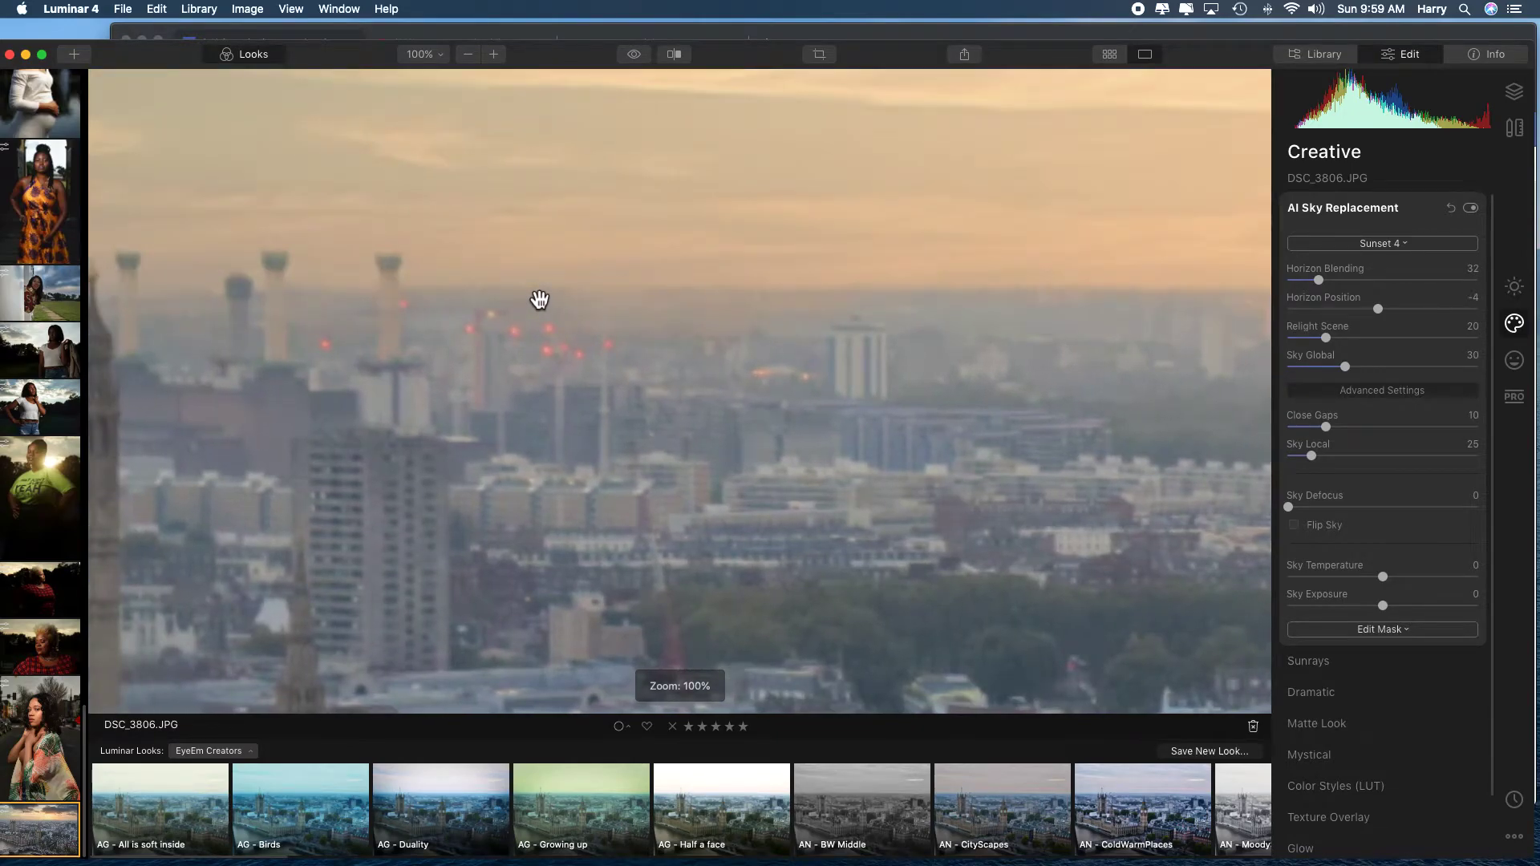
scroll(540, 300, "left", 8)
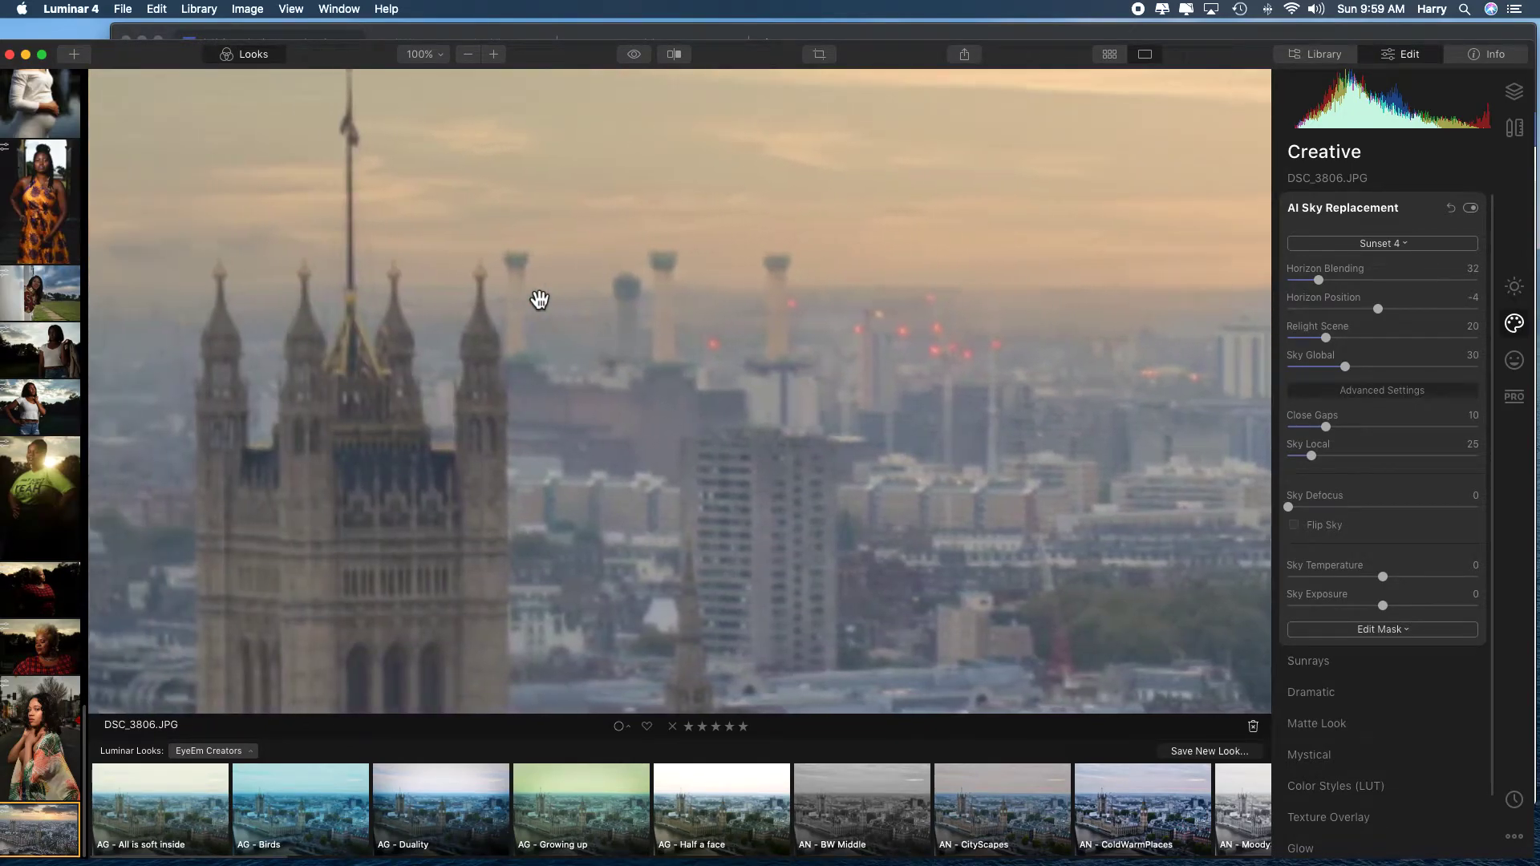
scroll(539, 300, "left", 15)
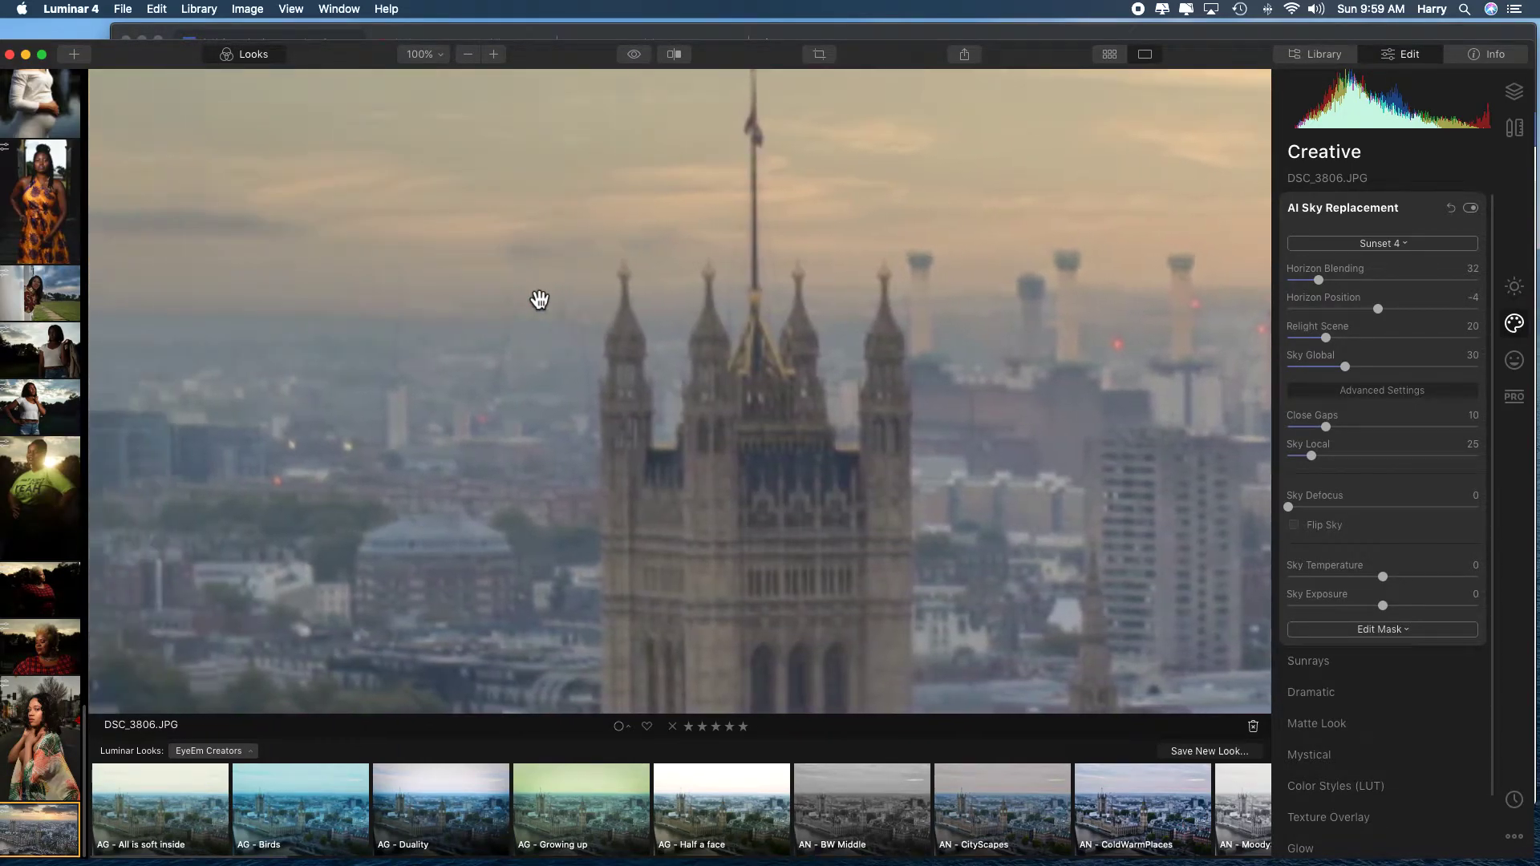
scroll(539, 300, "right", 10)
scroll(539, 300, "up", 5)
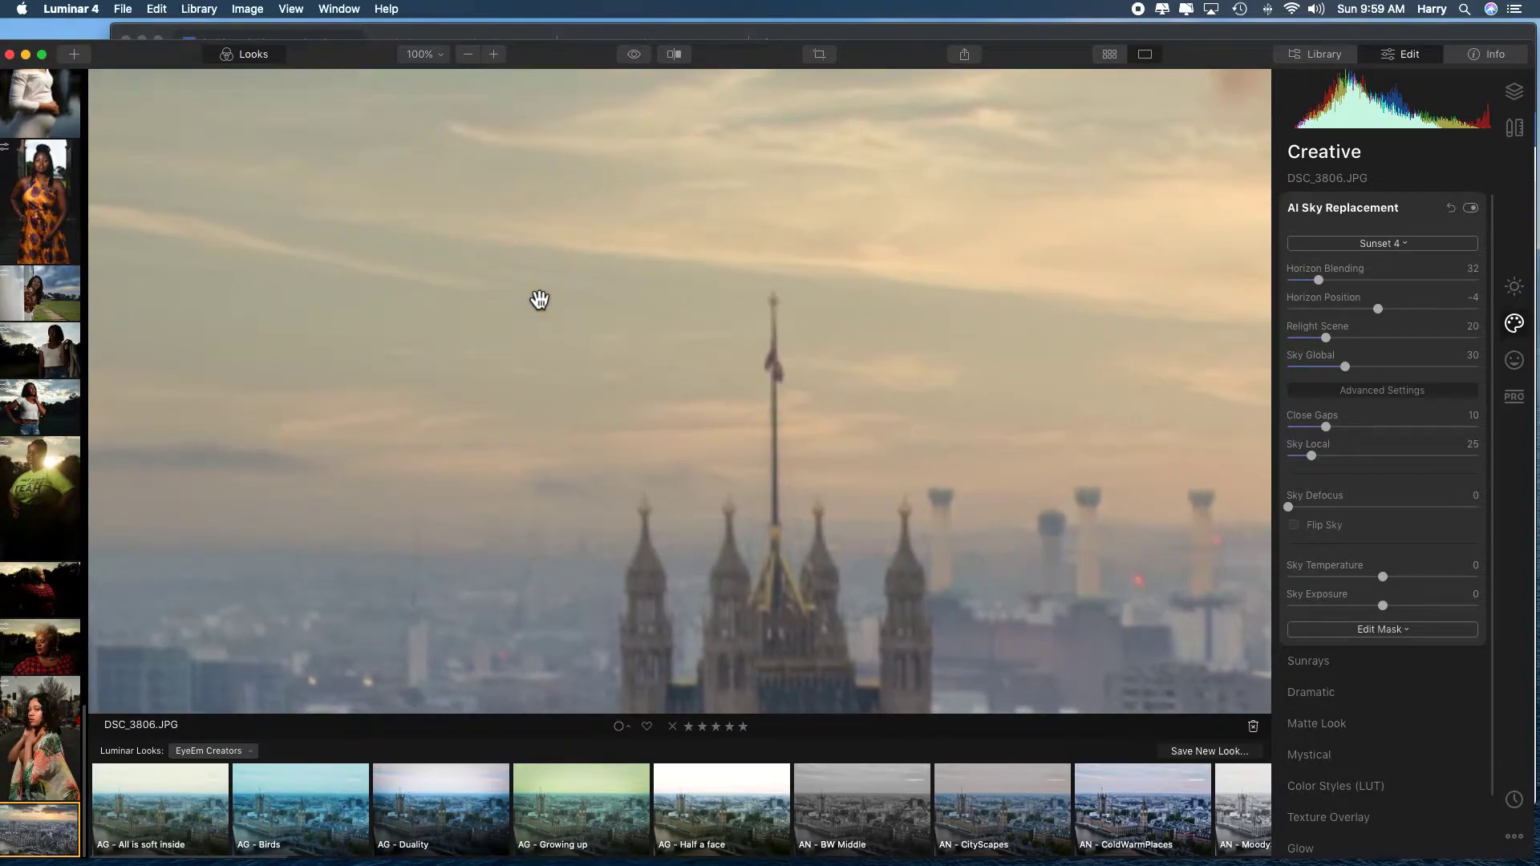
scroll(540, 300, "right", 2)
scroll(539, 300, "down", 1)
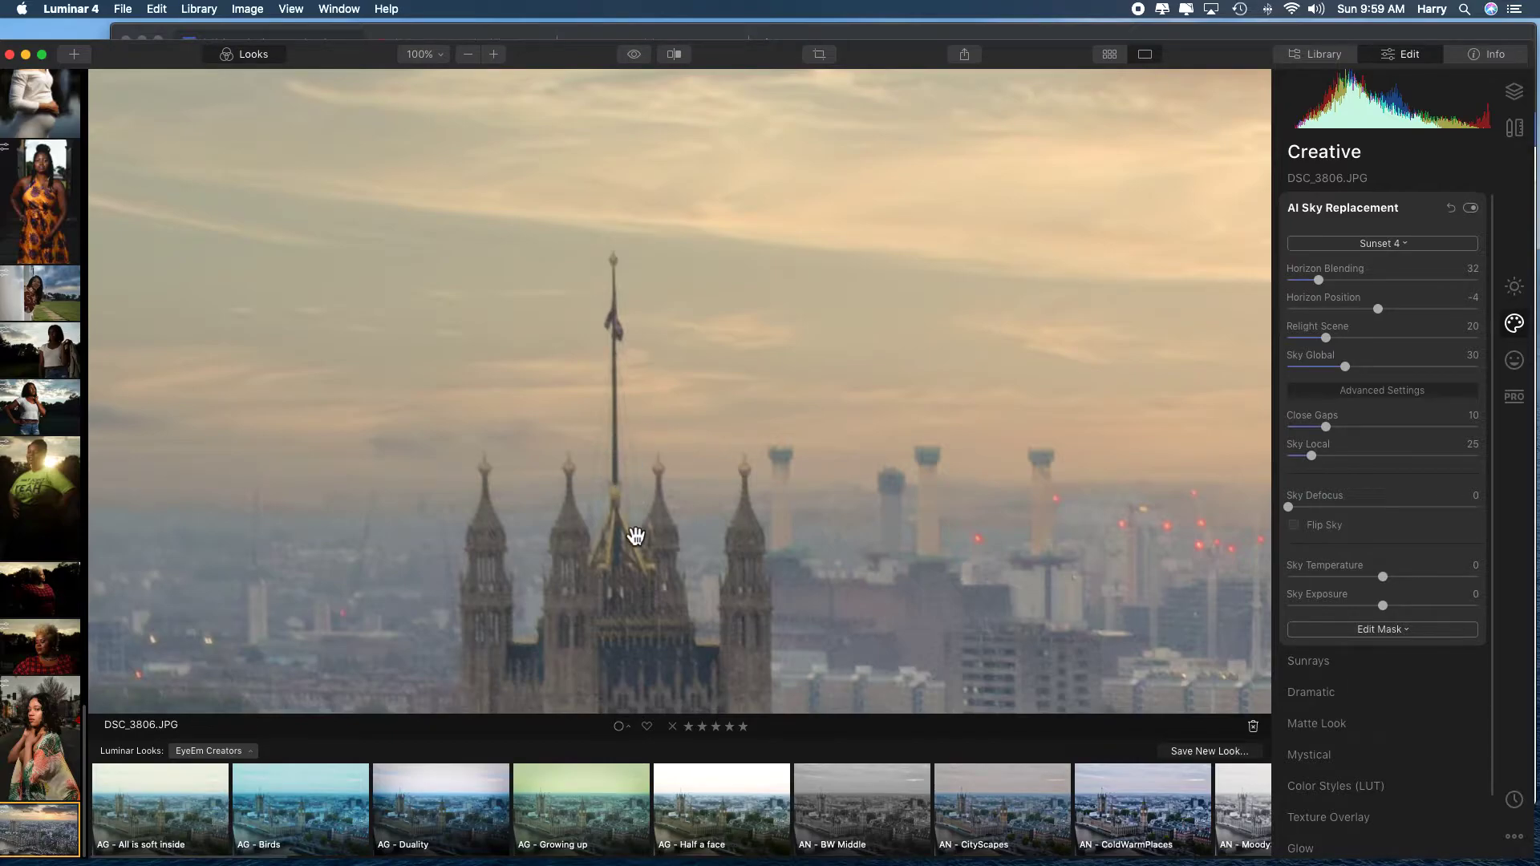
scroll(648, 515, "down", 10)
scroll(648, 515, "right", 8)
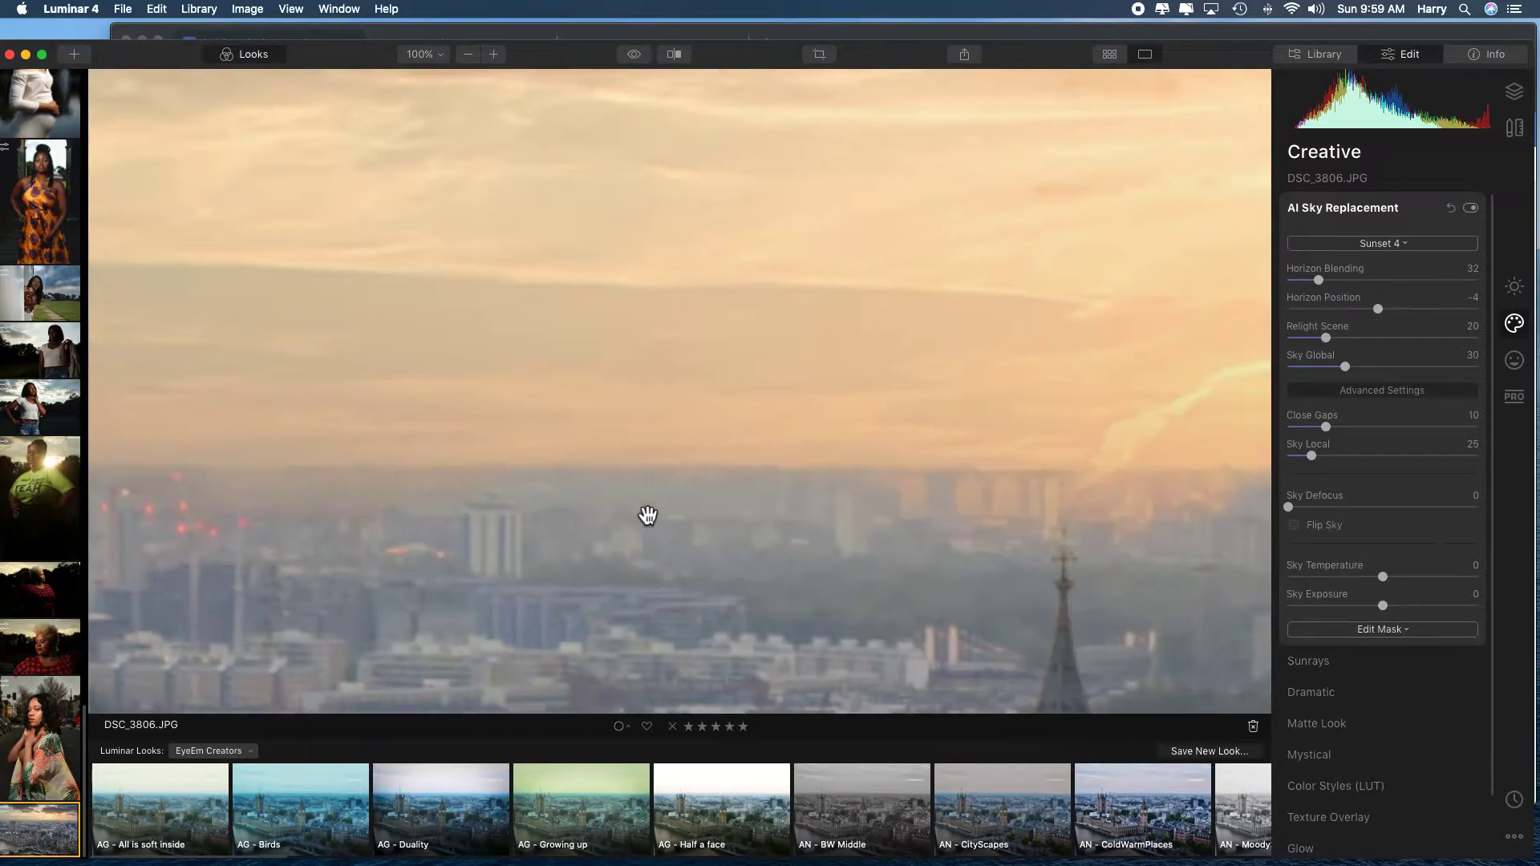
scroll(647, 515, "down", 3)
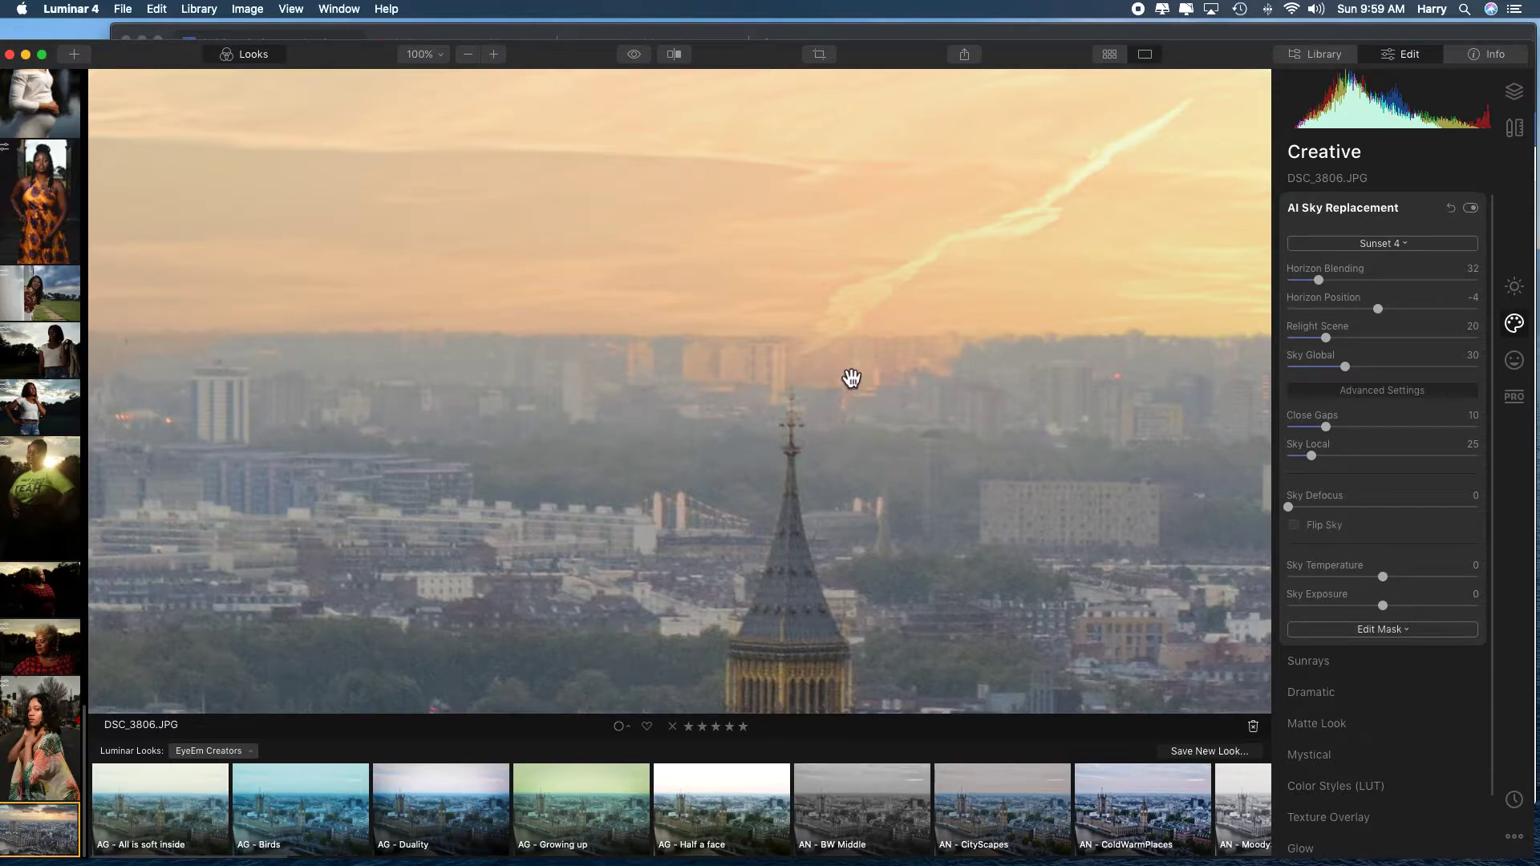
Increase the replacement sky's Horizon Blending to 134.
left_click_drag(1318, 280, 1309, 281)
left_click_drag(1309, 284, 1356, 282)
left_click_drag(1356, 282, 1389, 282)
left_click_drag(1391, 282, 1417, 282)
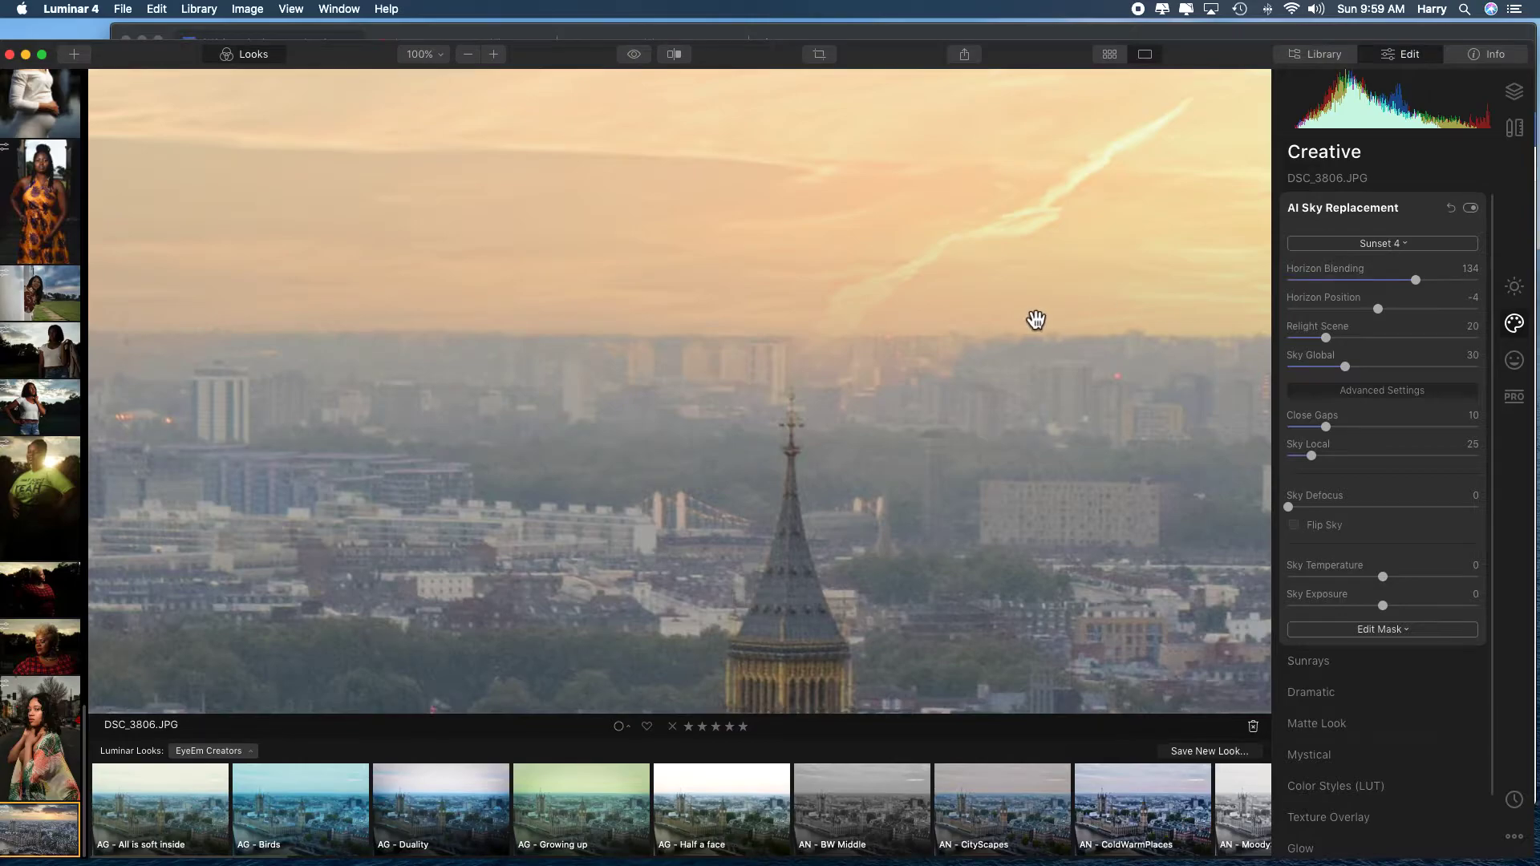
Set the replacement sky's Horizon Position to -2 and its Sky Global to 21.
left_click_drag(1379, 309, 1382, 312)
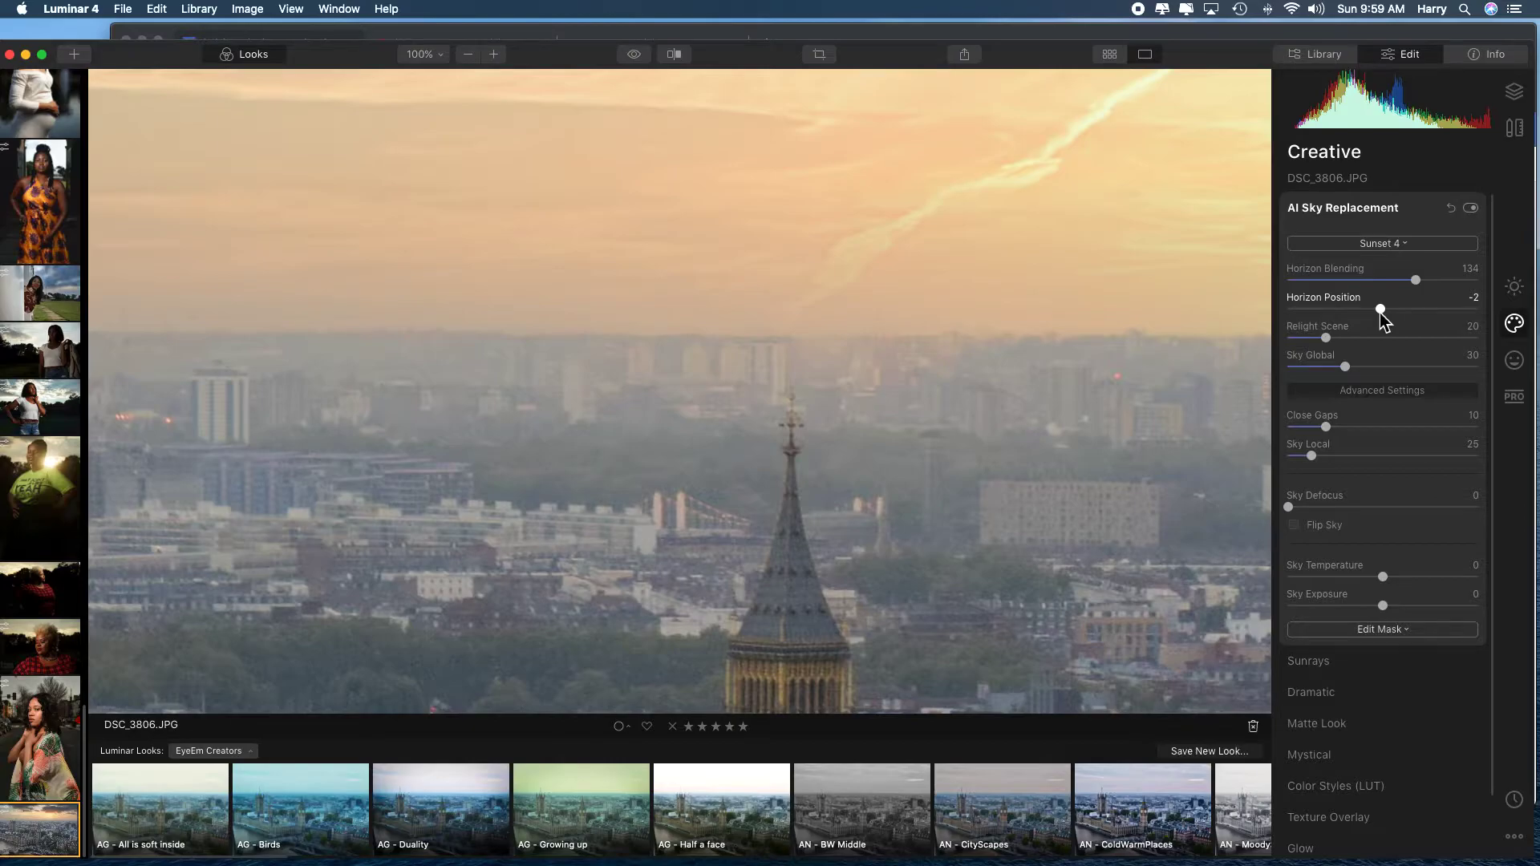
left_click_drag(1345, 367, 1324, 371)
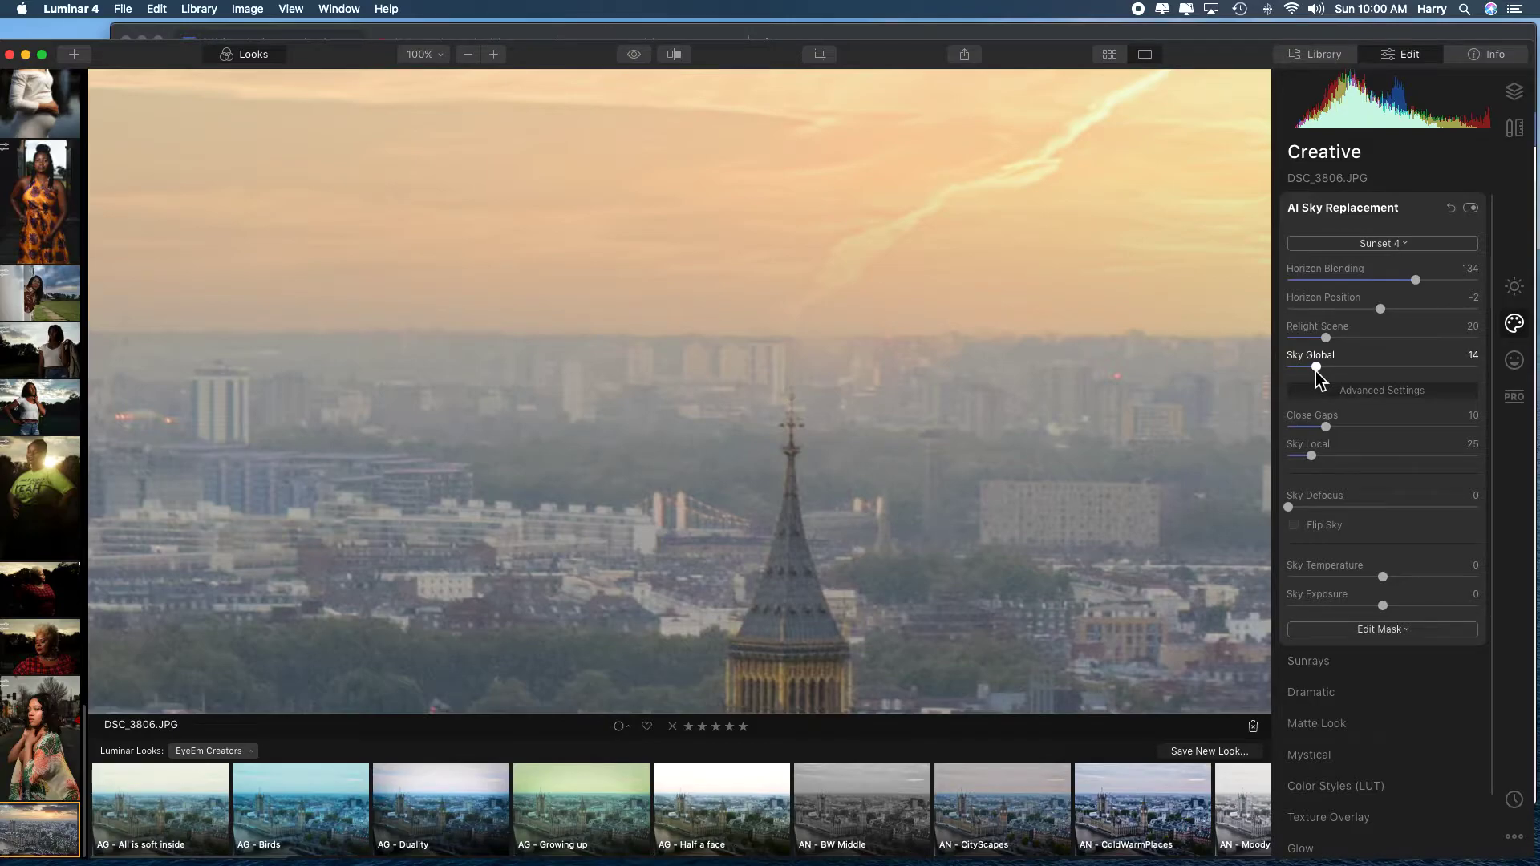
left_click_drag(1313, 372, 1404, 369)
left_click_drag(1404, 369, 1328, 371)
Compare the photo before and after the sky replacement, at 100% around the clock tower spire and across the whole image.
left_click(674, 53)
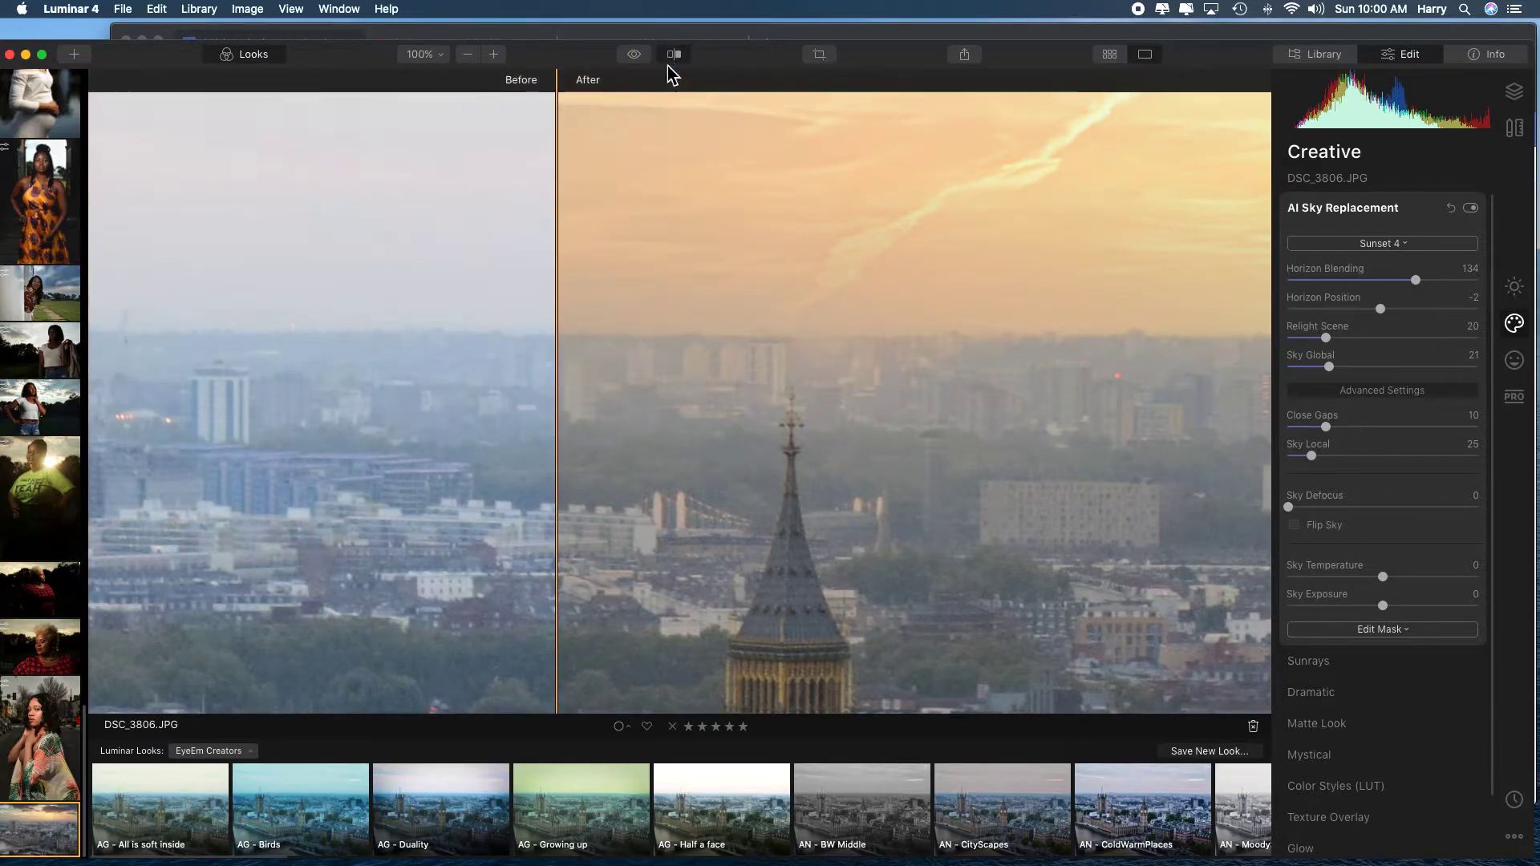
left_click_drag(564, 248, 761, 252)
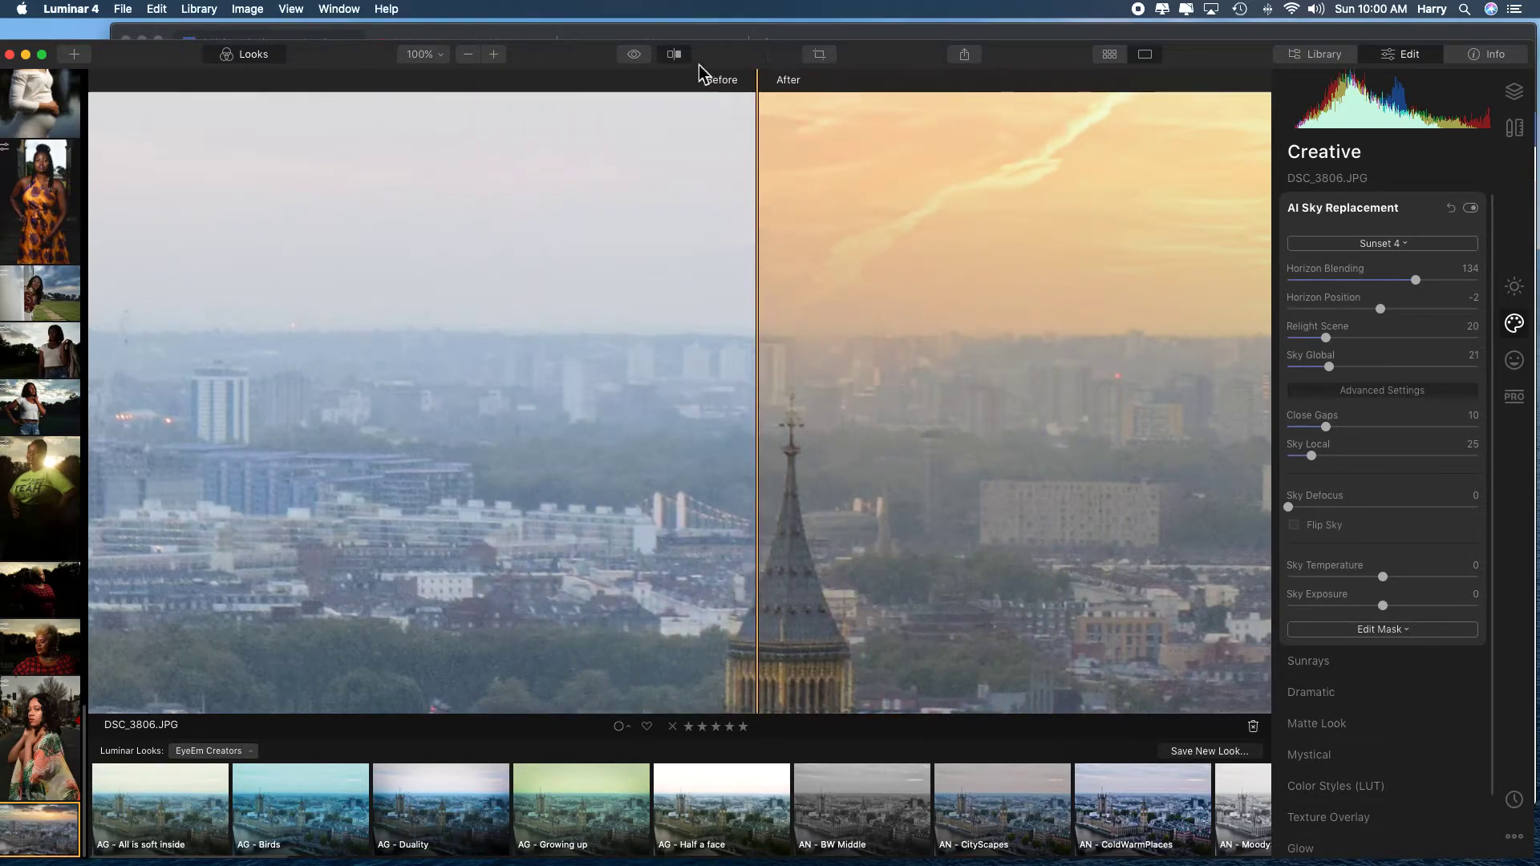
left_click(675, 51)
left_click(664, 283)
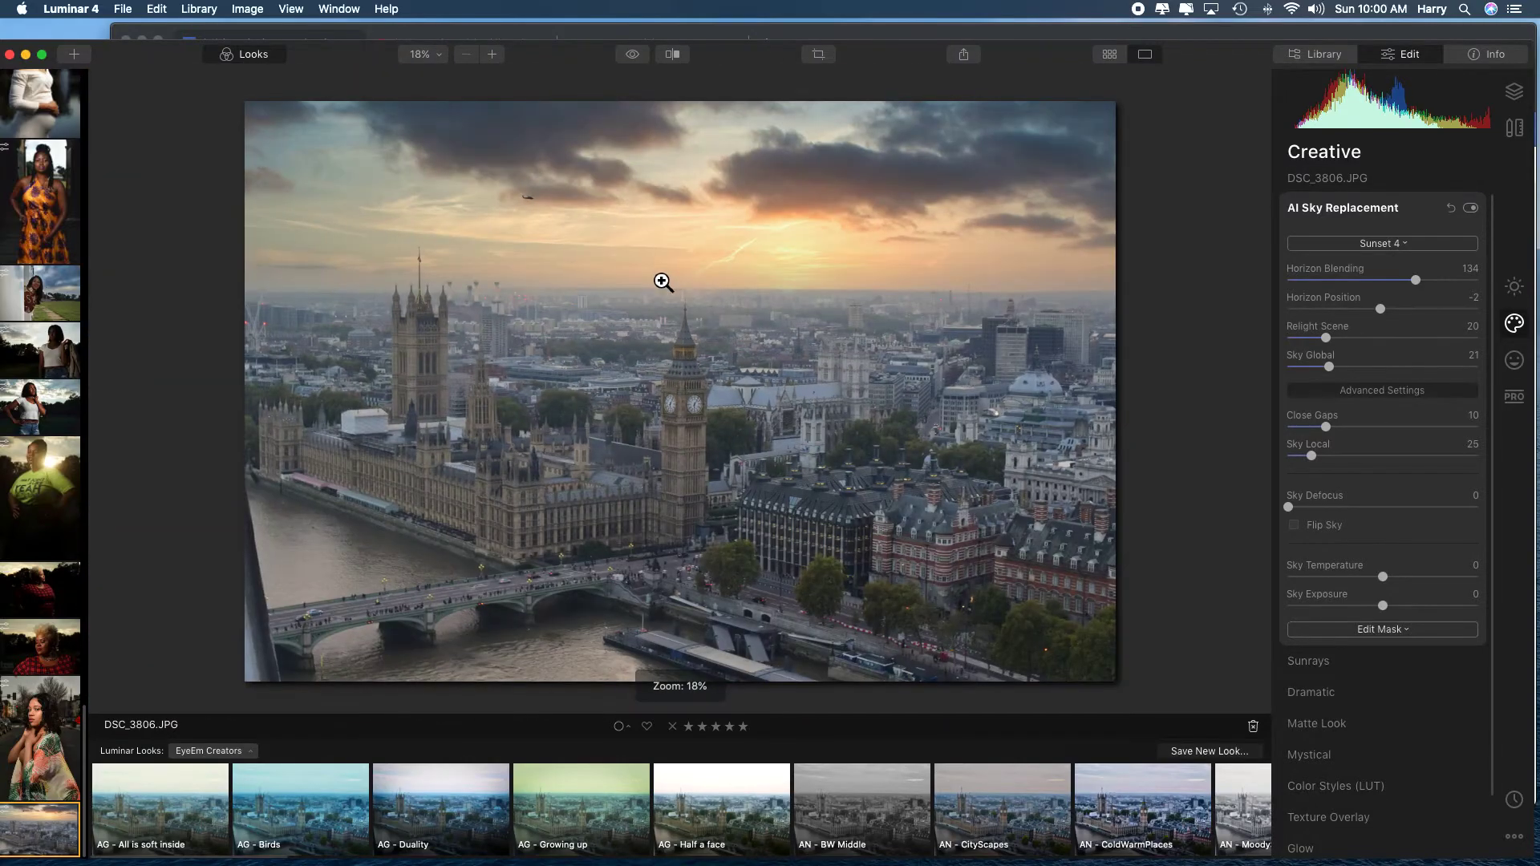
left_click(672, 55)
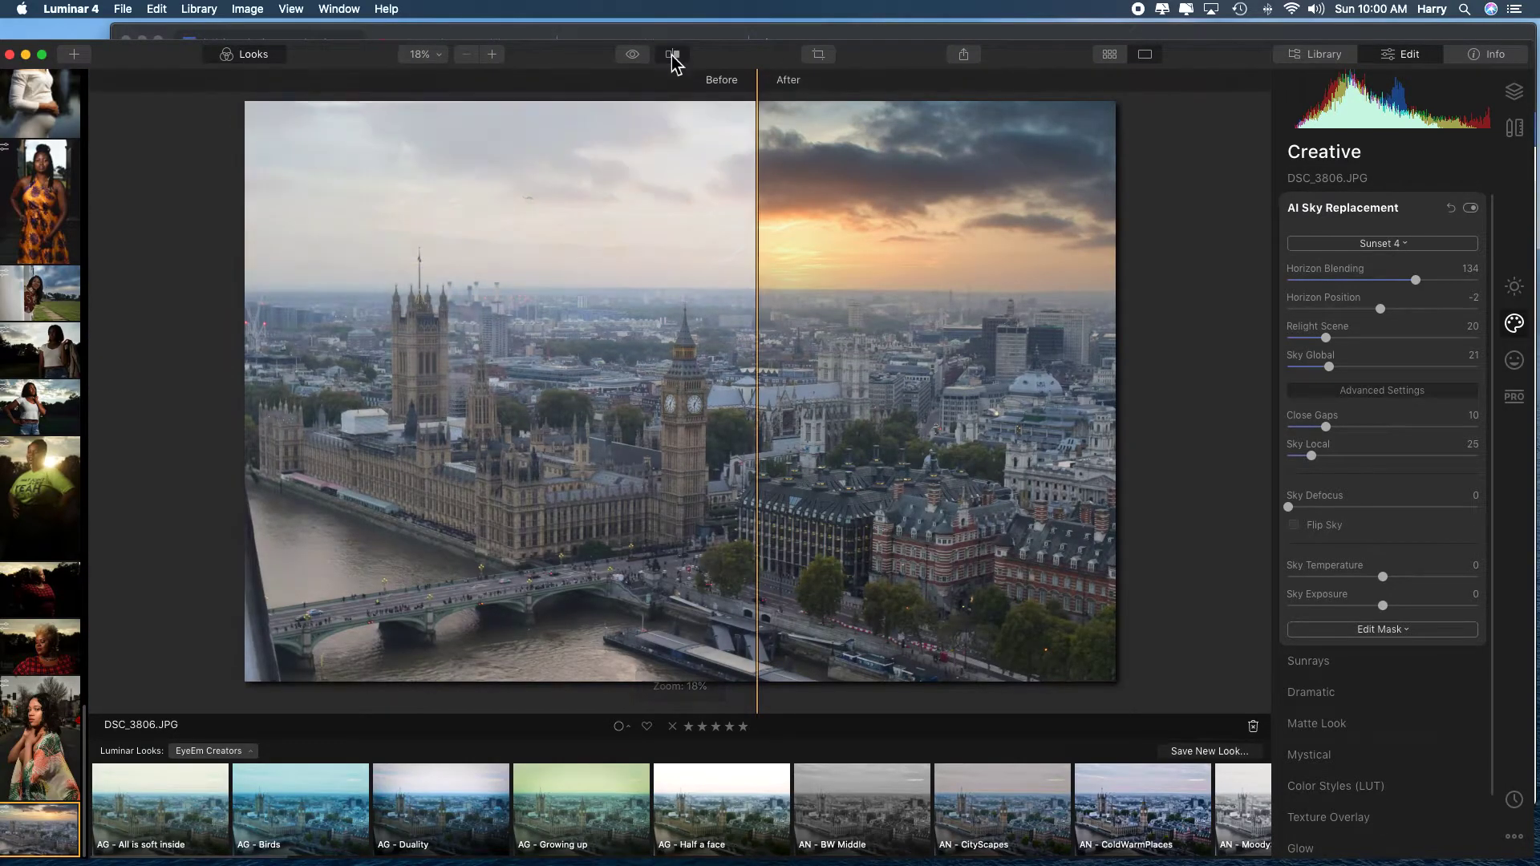
left_click_drag(760, 316, 321, 302)
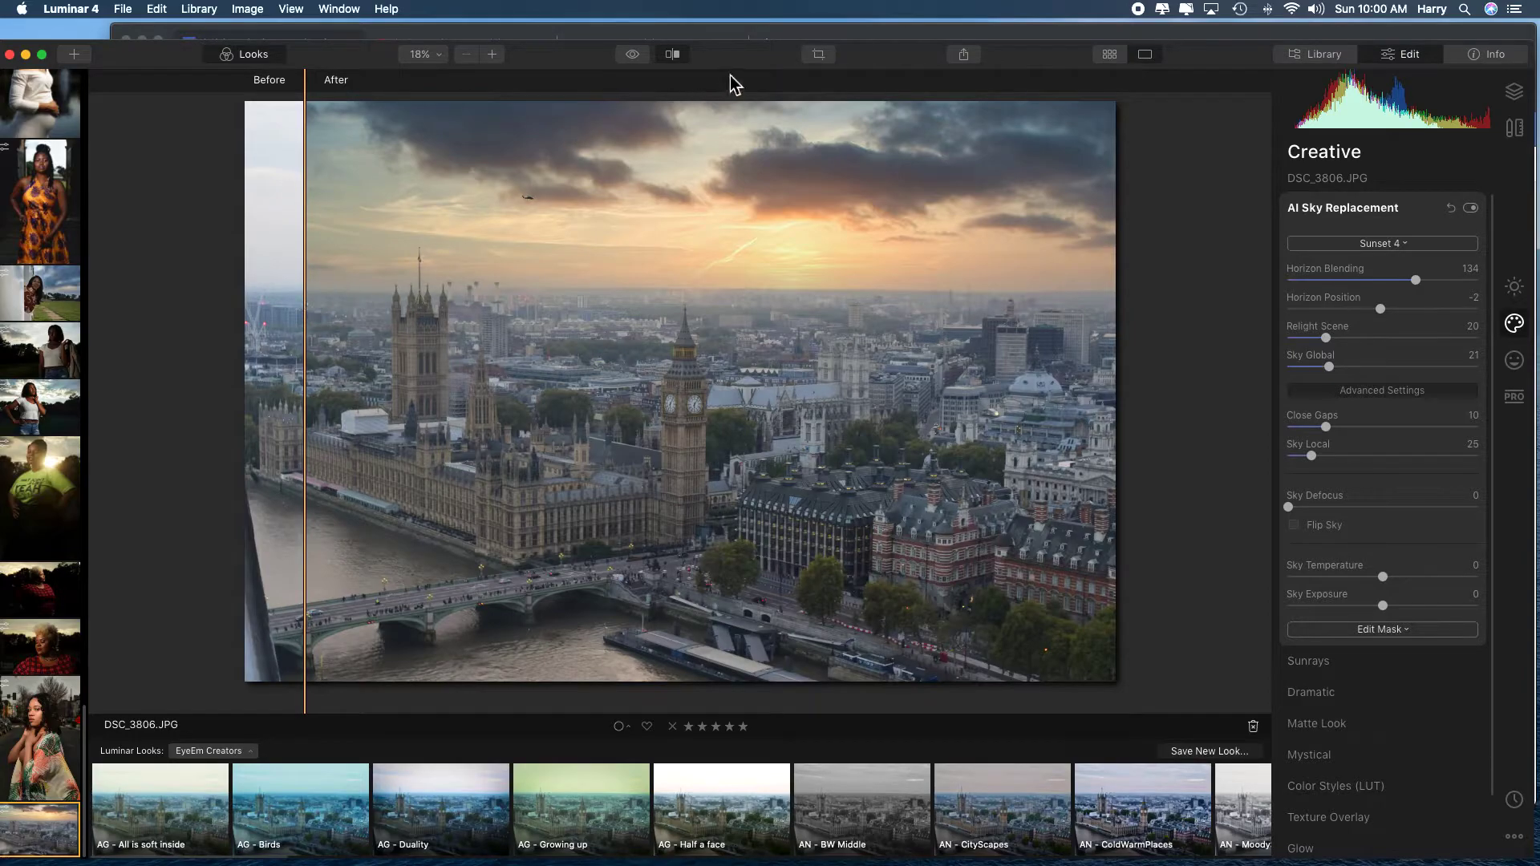
left_click(673, 61)
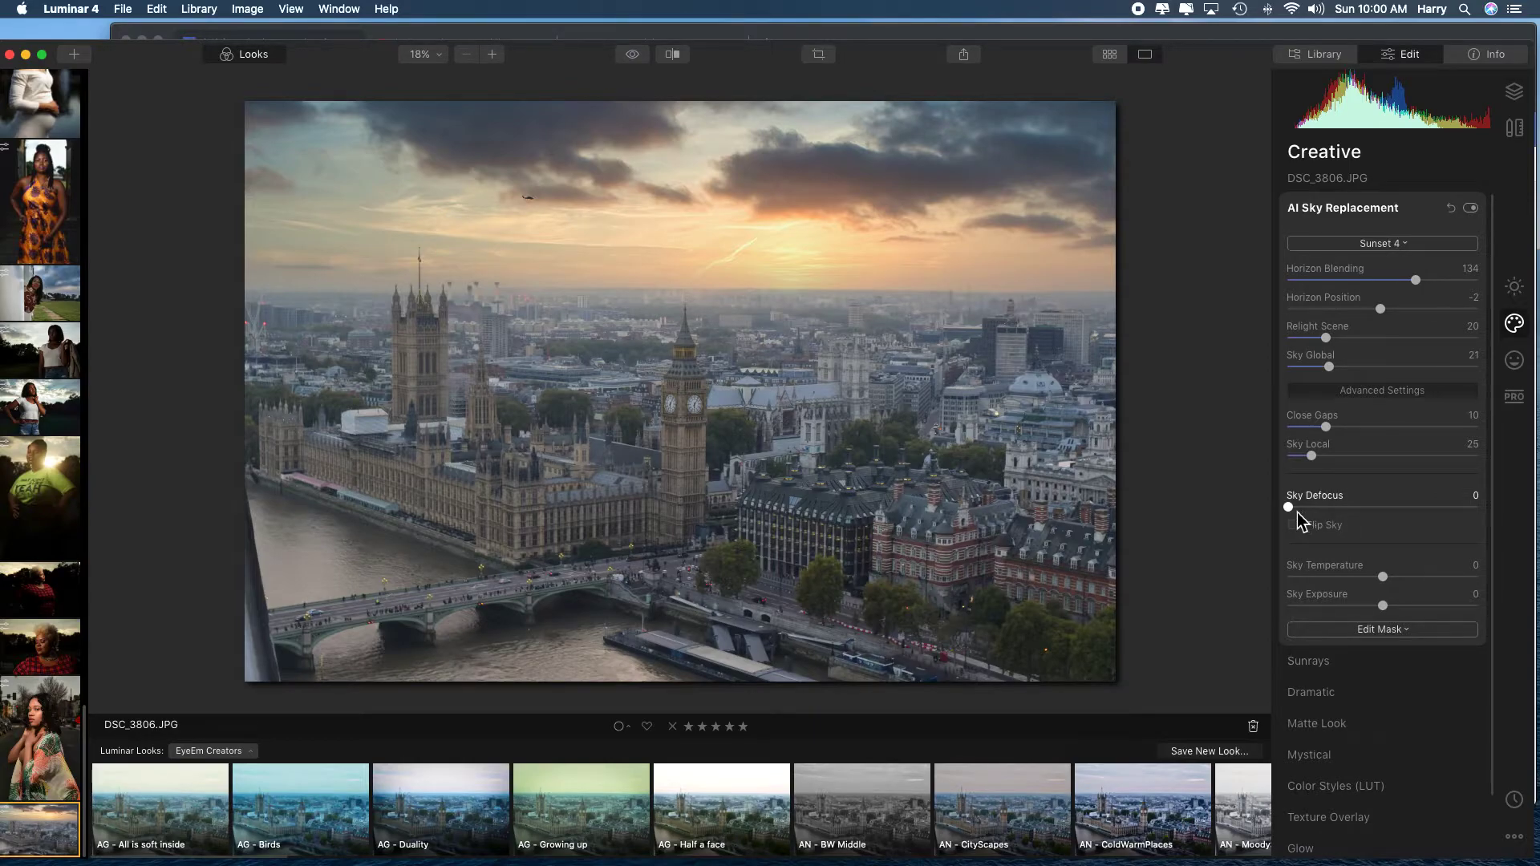
Try a Sky Defocus of 59 on the replacement sky and return it to 0.
left_click_drag(1291, 511, 1400, 512)
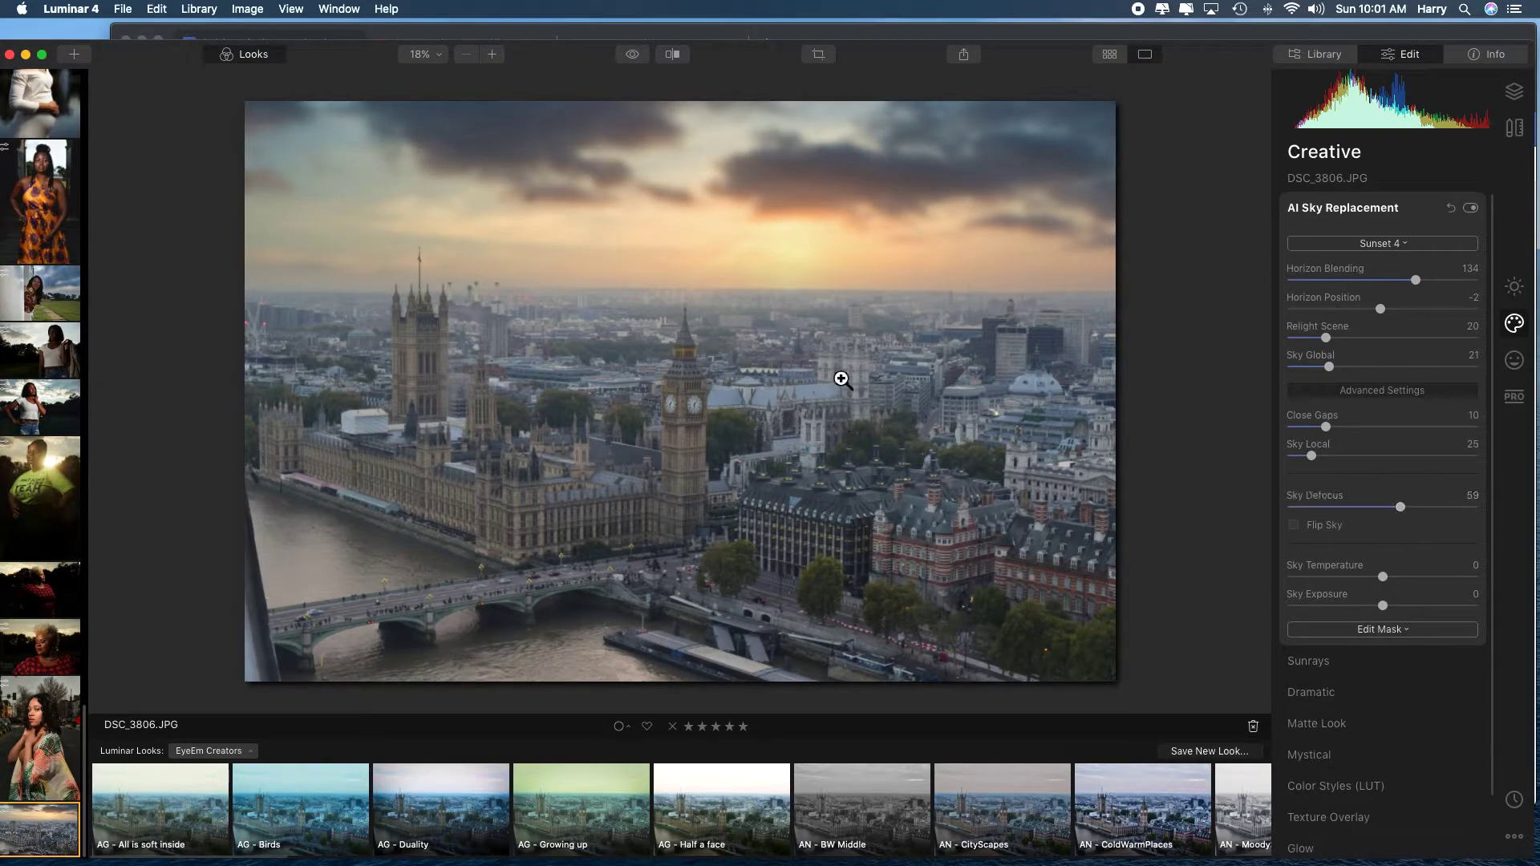
left_click_drag(1401, 507, 1309, 509)
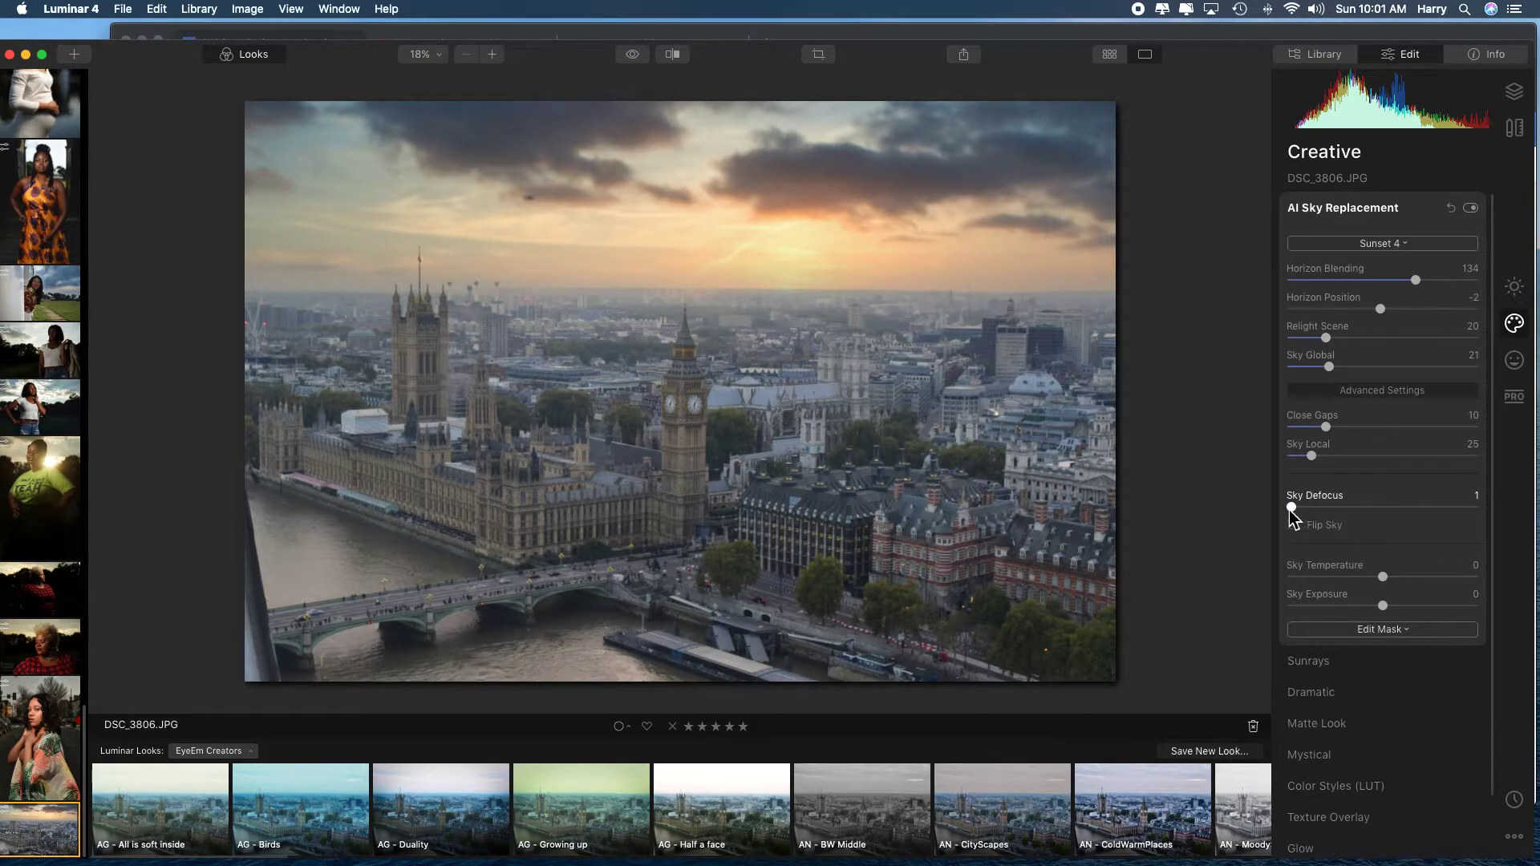
left_click_drag(1291, 508, 1283, 508)
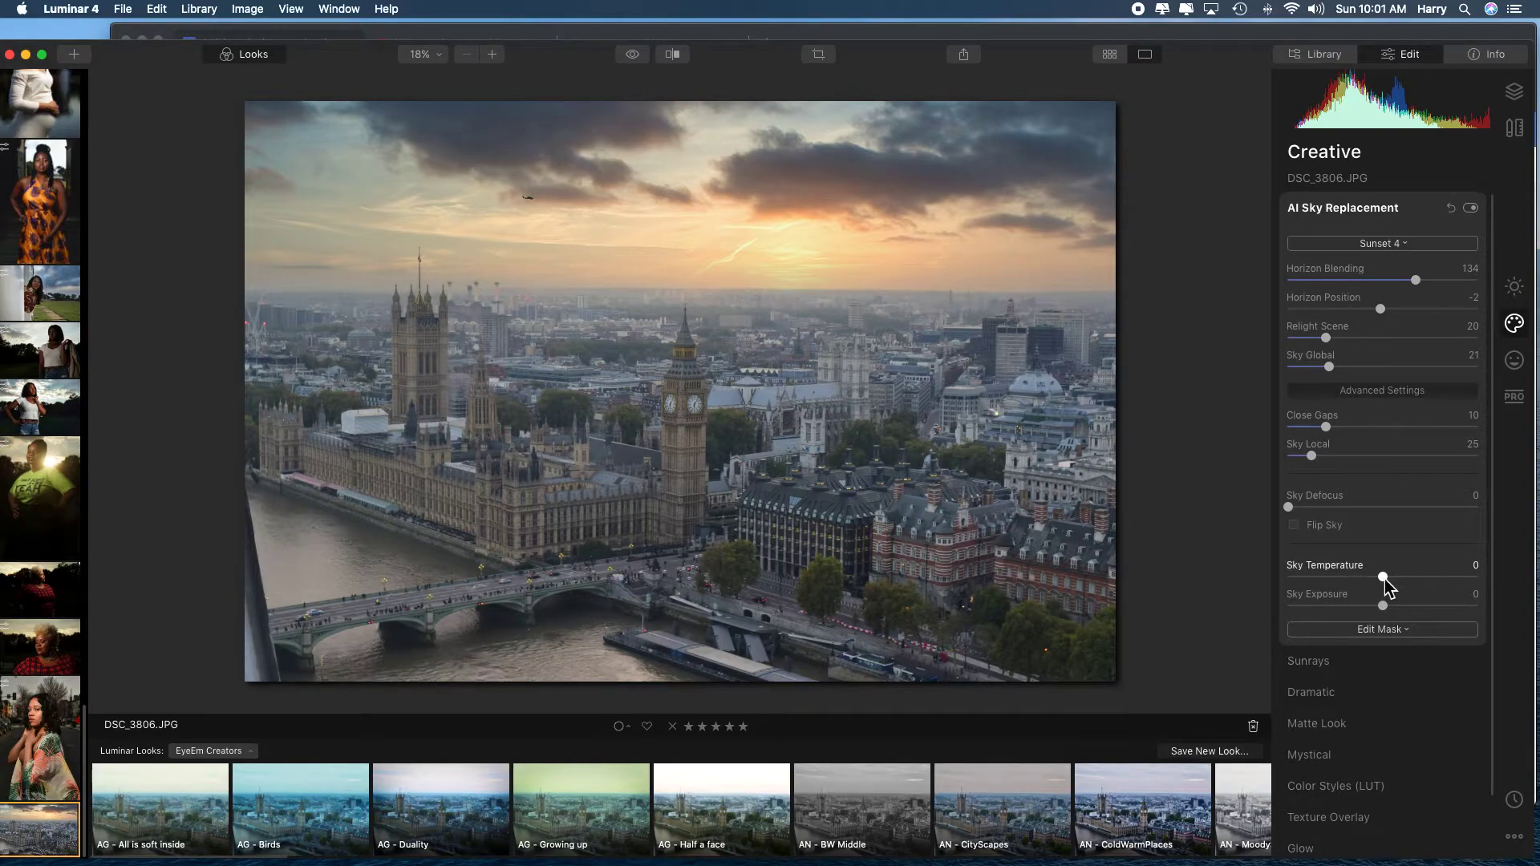
Cool the replacement sky to a Sky Temperature of -21 and set its Sky Exposure to 5.
left_click_drag(1385, 581, 1354, 581)
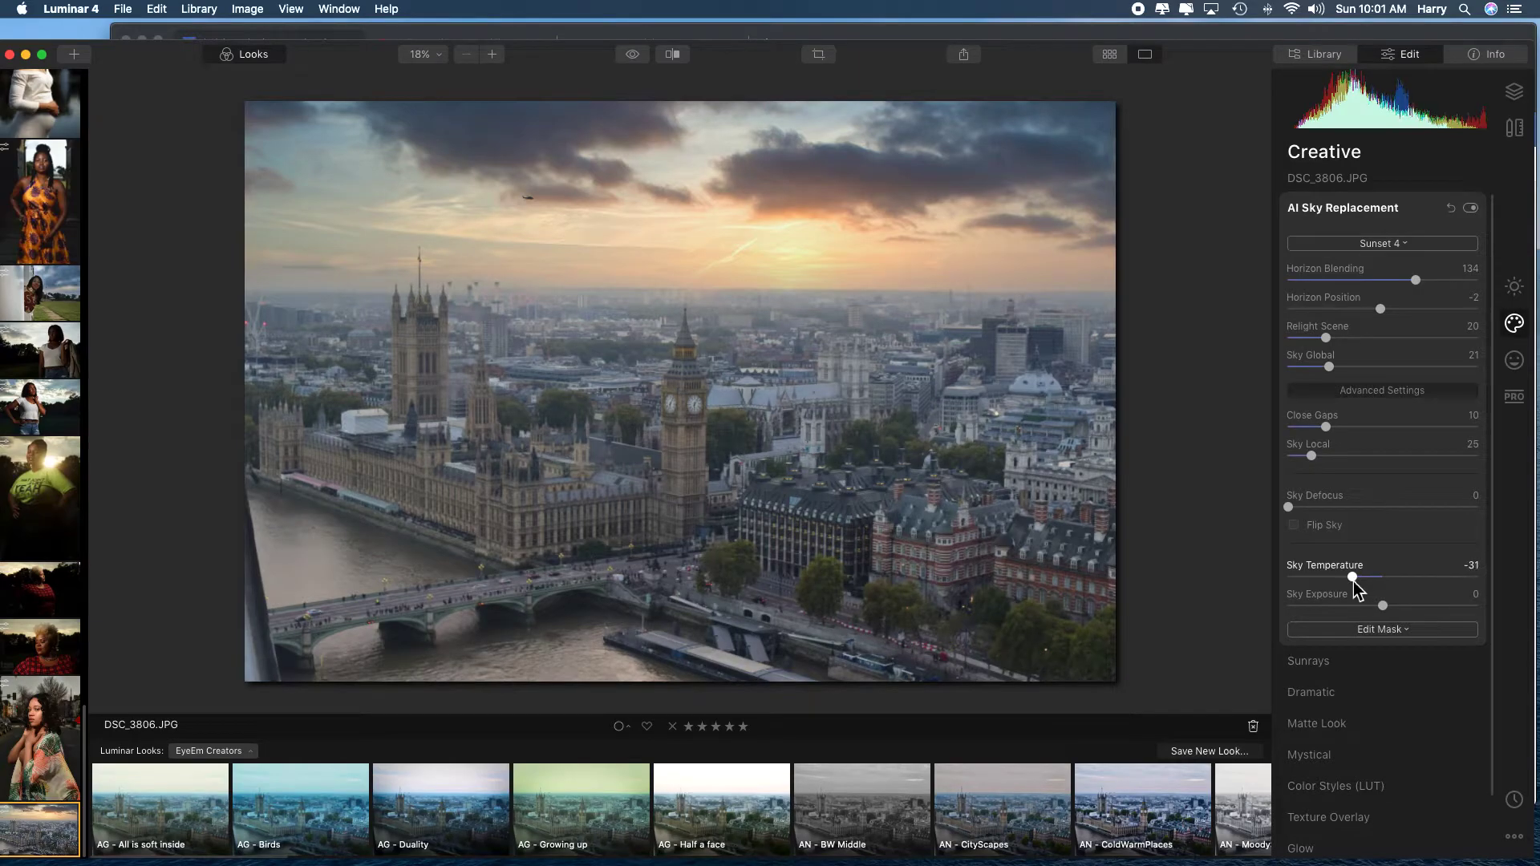
mouse_move(1353, 580)
left_mouse_down()
mouse_move(1331, 582)
mouse_move(1426, 587)
mouse_move(1339, 588)
mouse_move(1362, 581)
left_mouse_up()
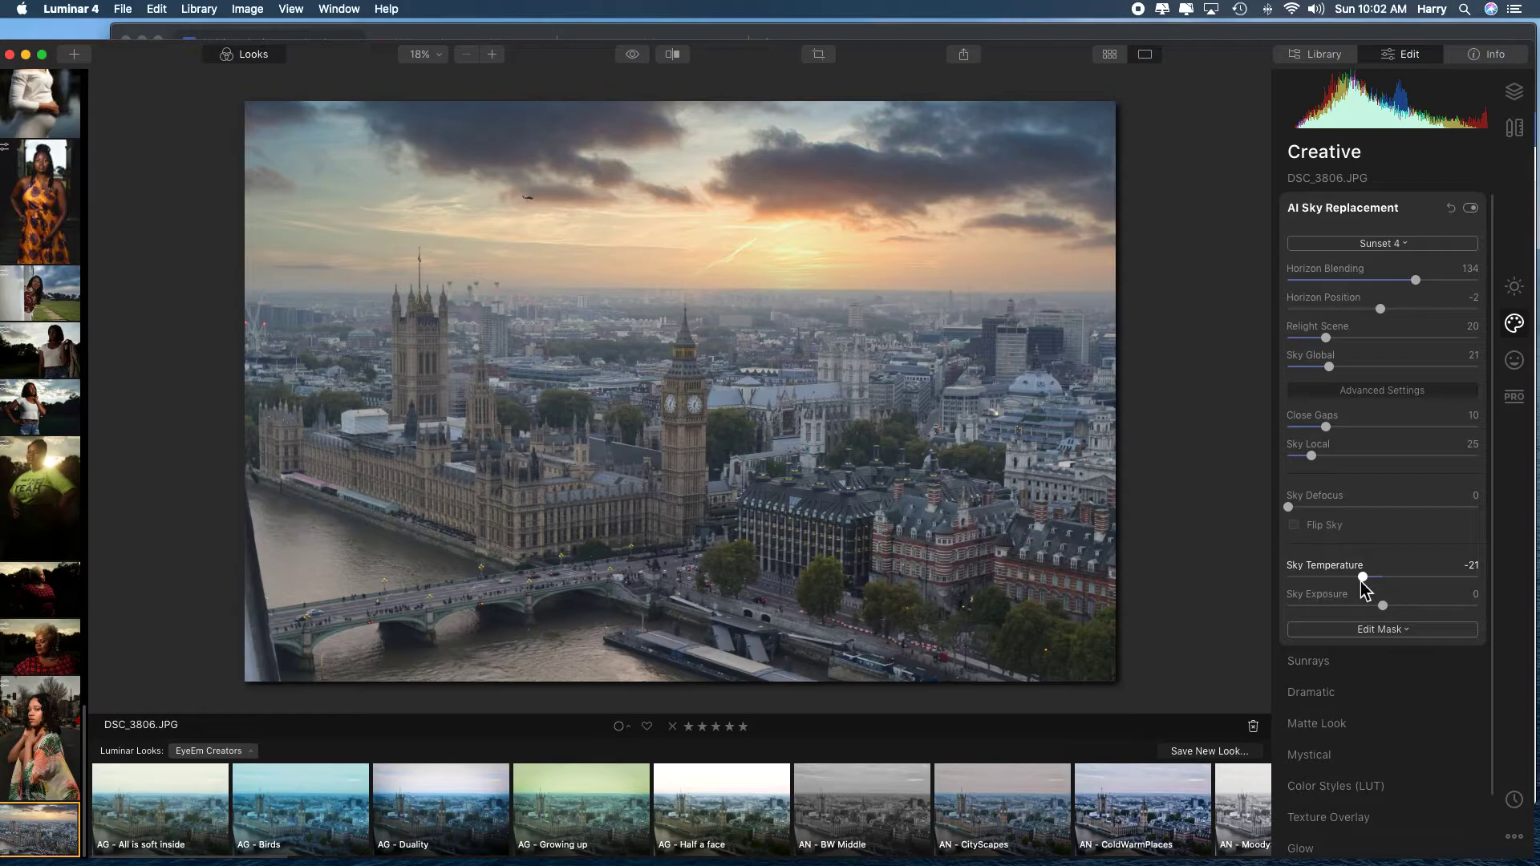
left_click_drag(1386, 608, 1274, 627)
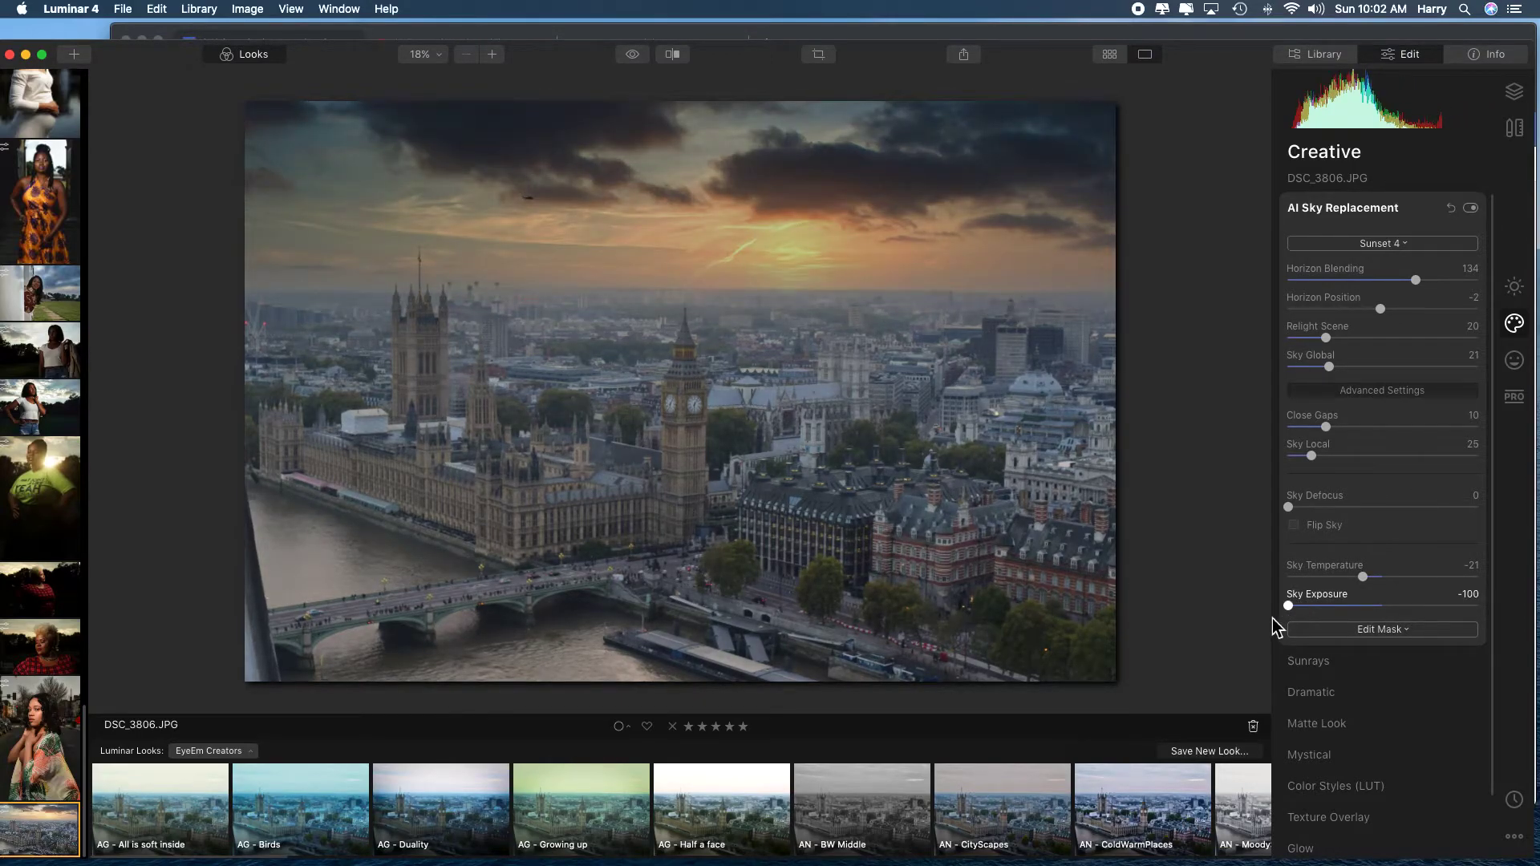
left_click_drag(1275, 627, 1391, 616)
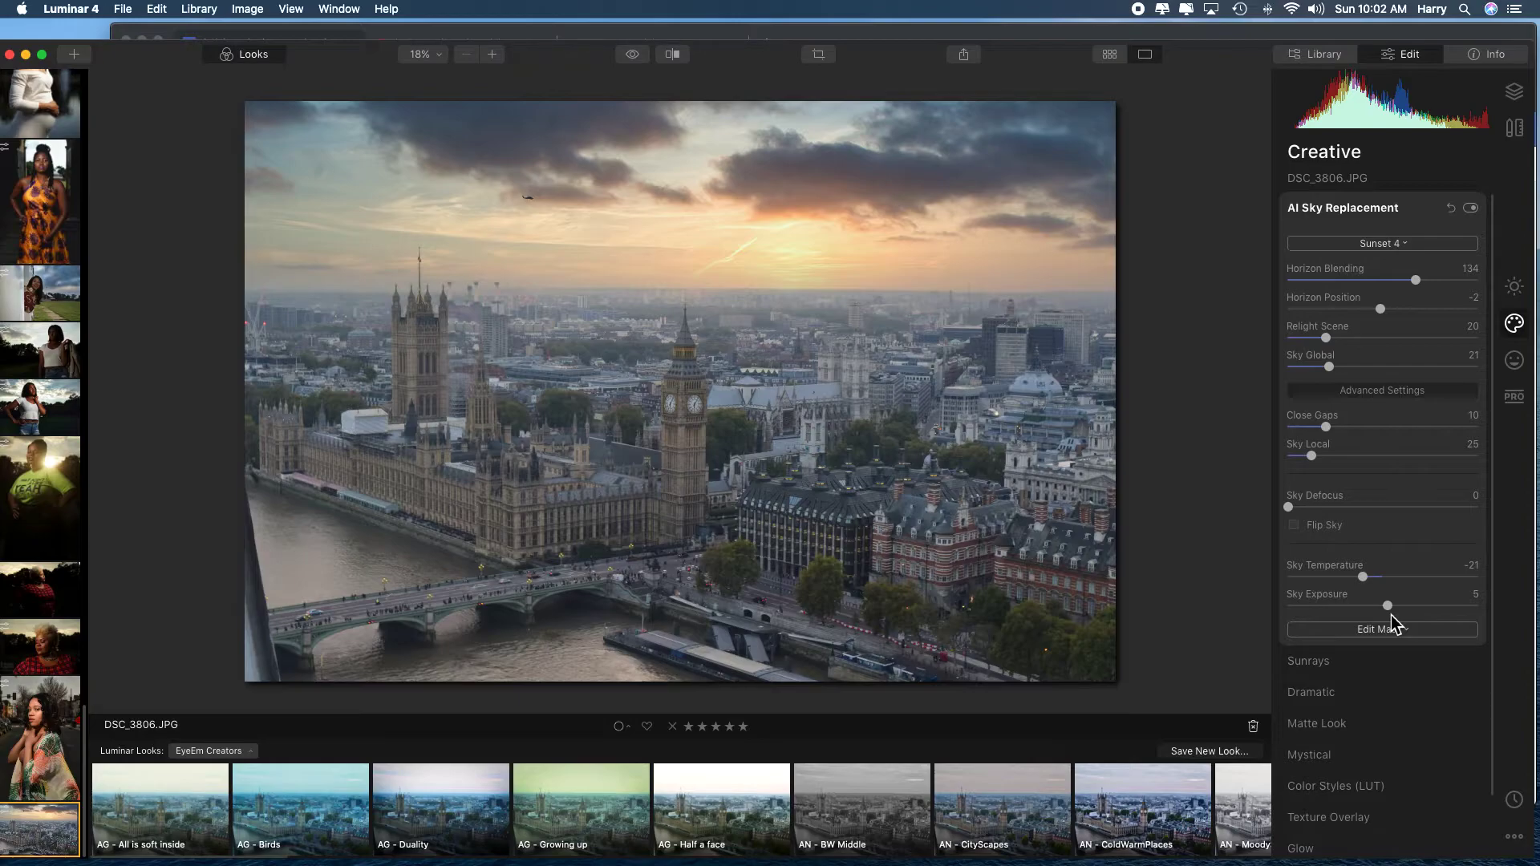
Try Sunrays with an Amount of 36 and the sun center placed at the horizon just above the clock tower spire.
left_click(1354, 660)
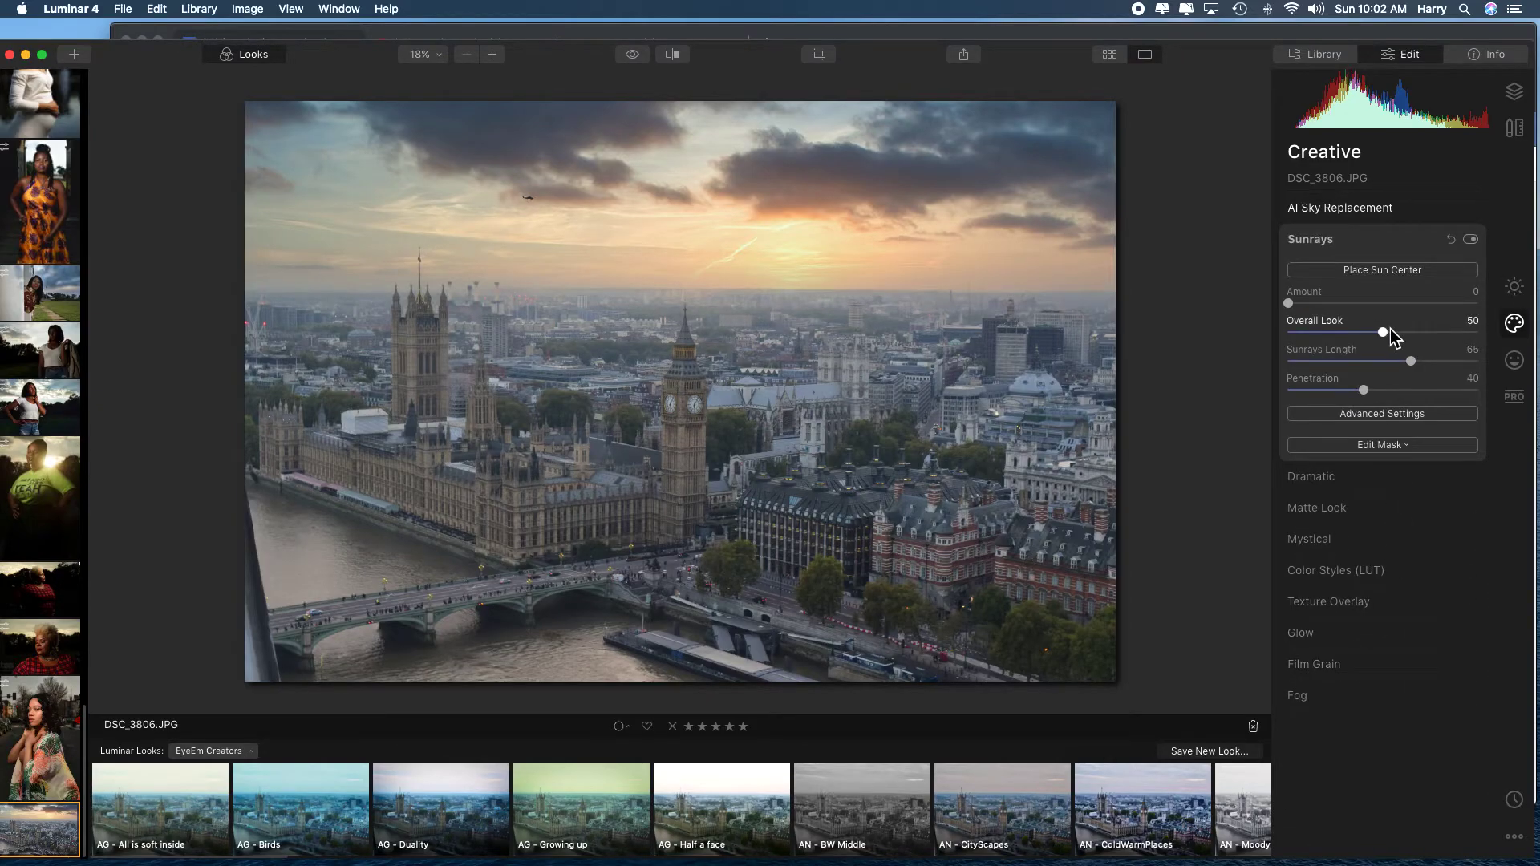
left_click(1380, 273)
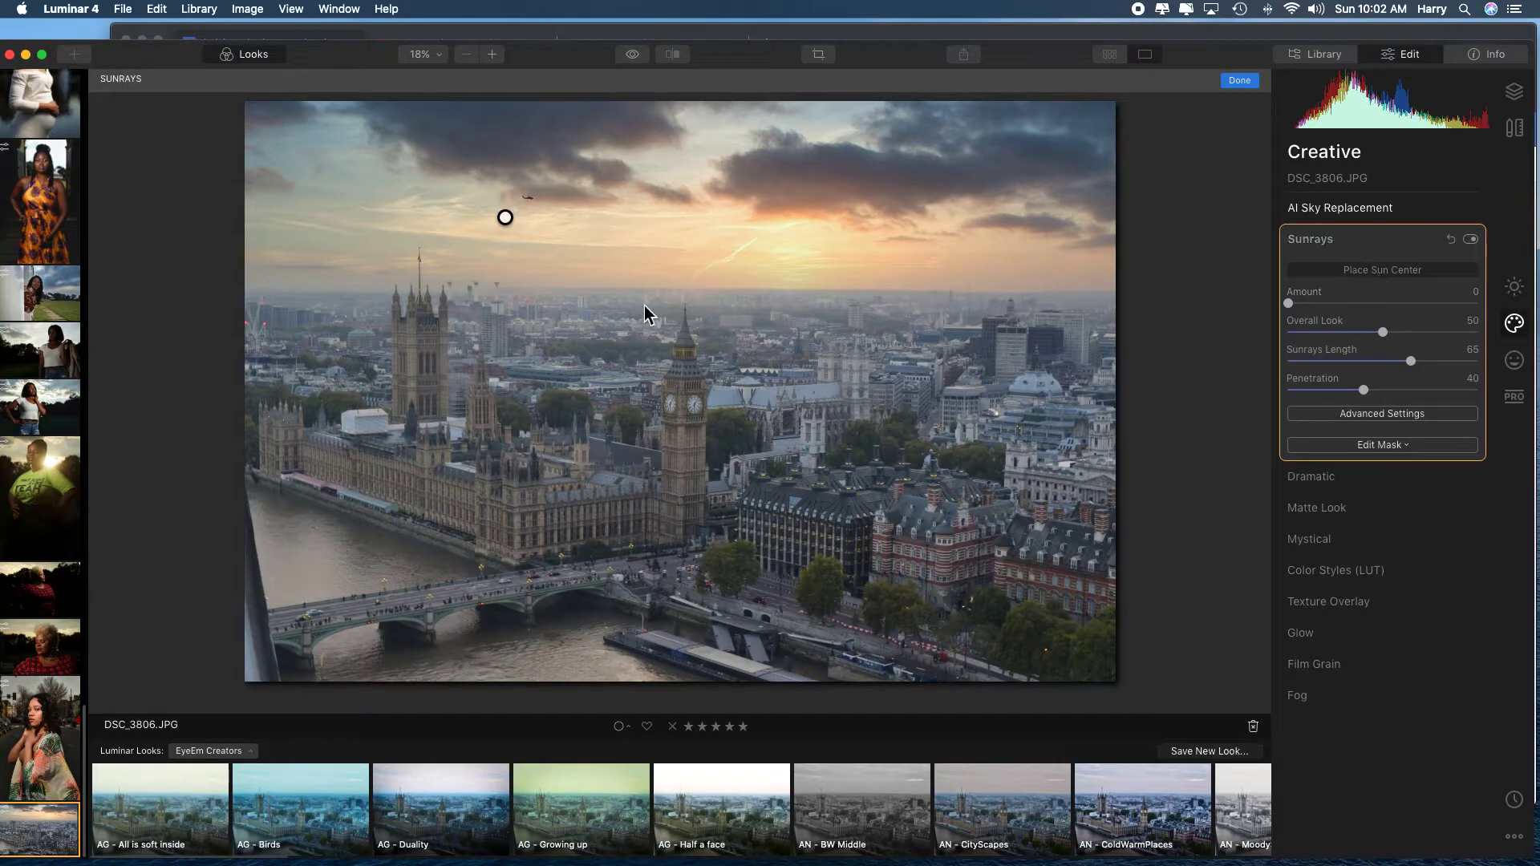
left_click_drag(507, 227, 458, 273)
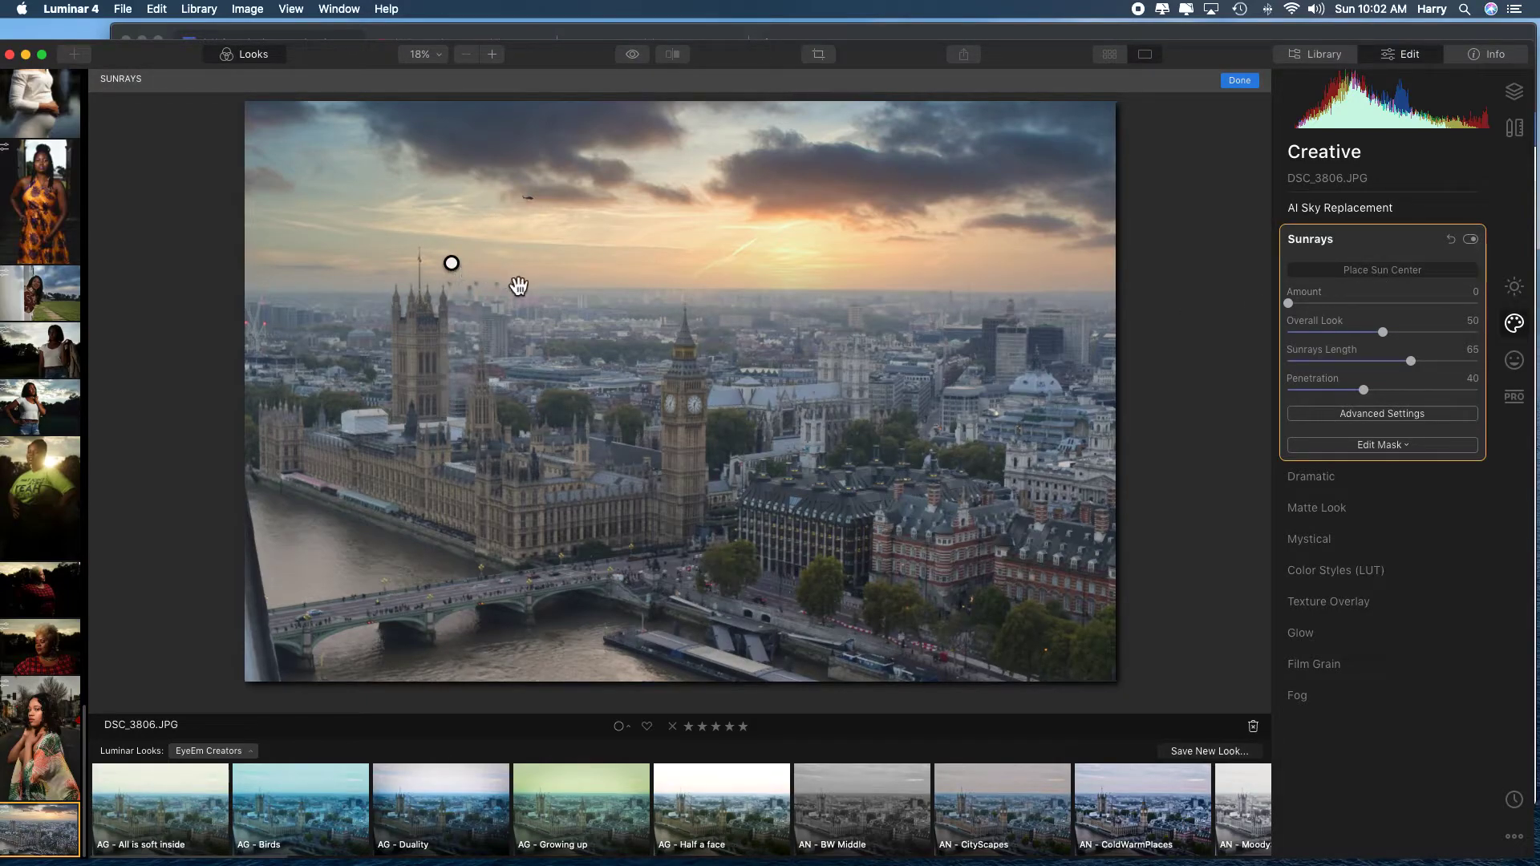
left_click_drag(1293, 307, 1365, 310)
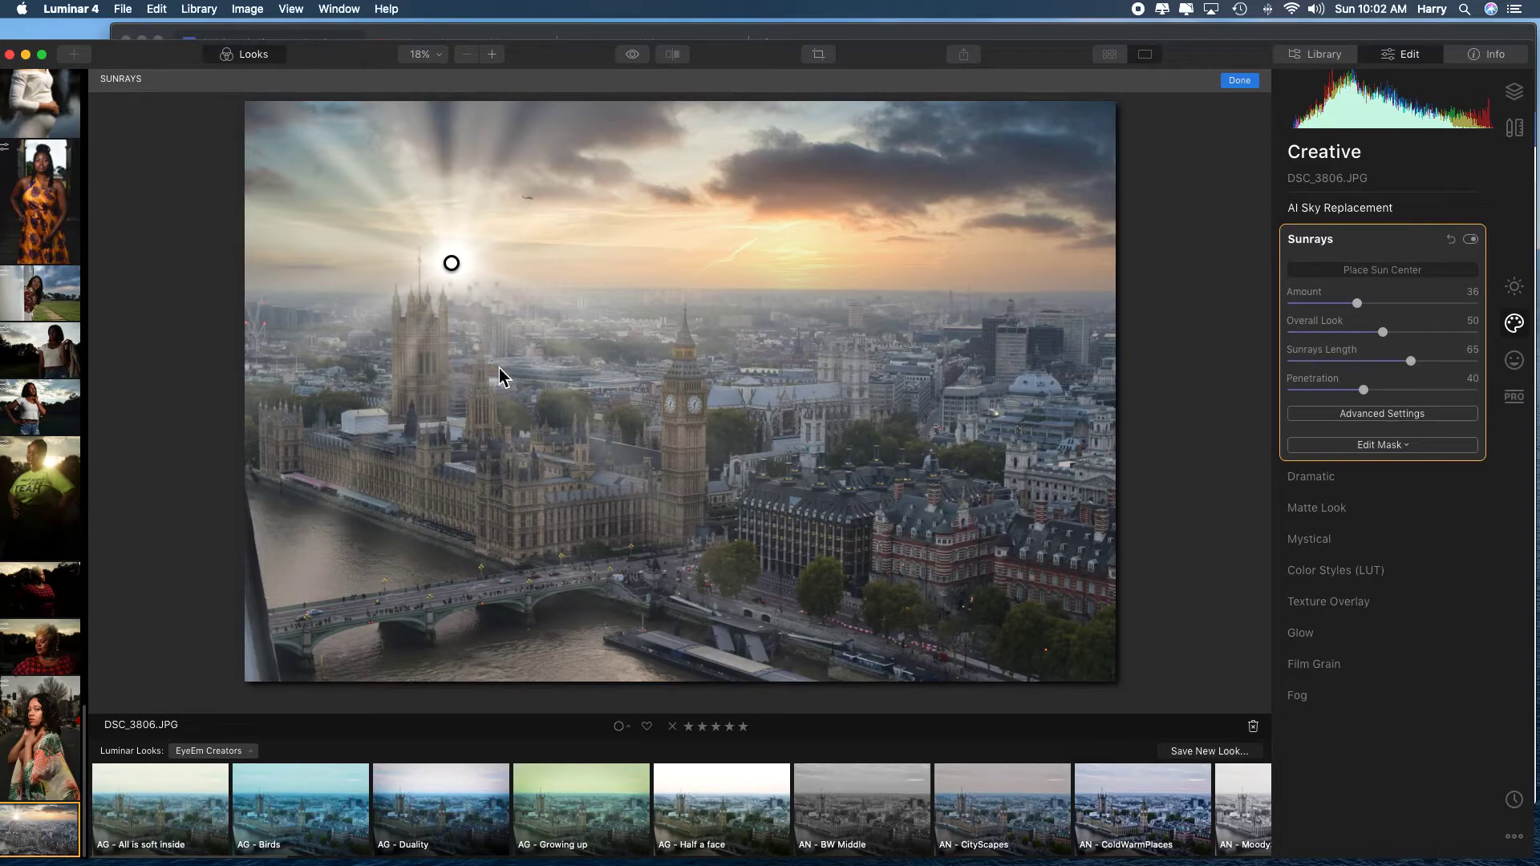
mouse_move(455, 265)
left_mouse_down()
mouse_move(977, 283)
mouse_move(523, 298)
mouse_move(688, 290)
left_mouse_up()
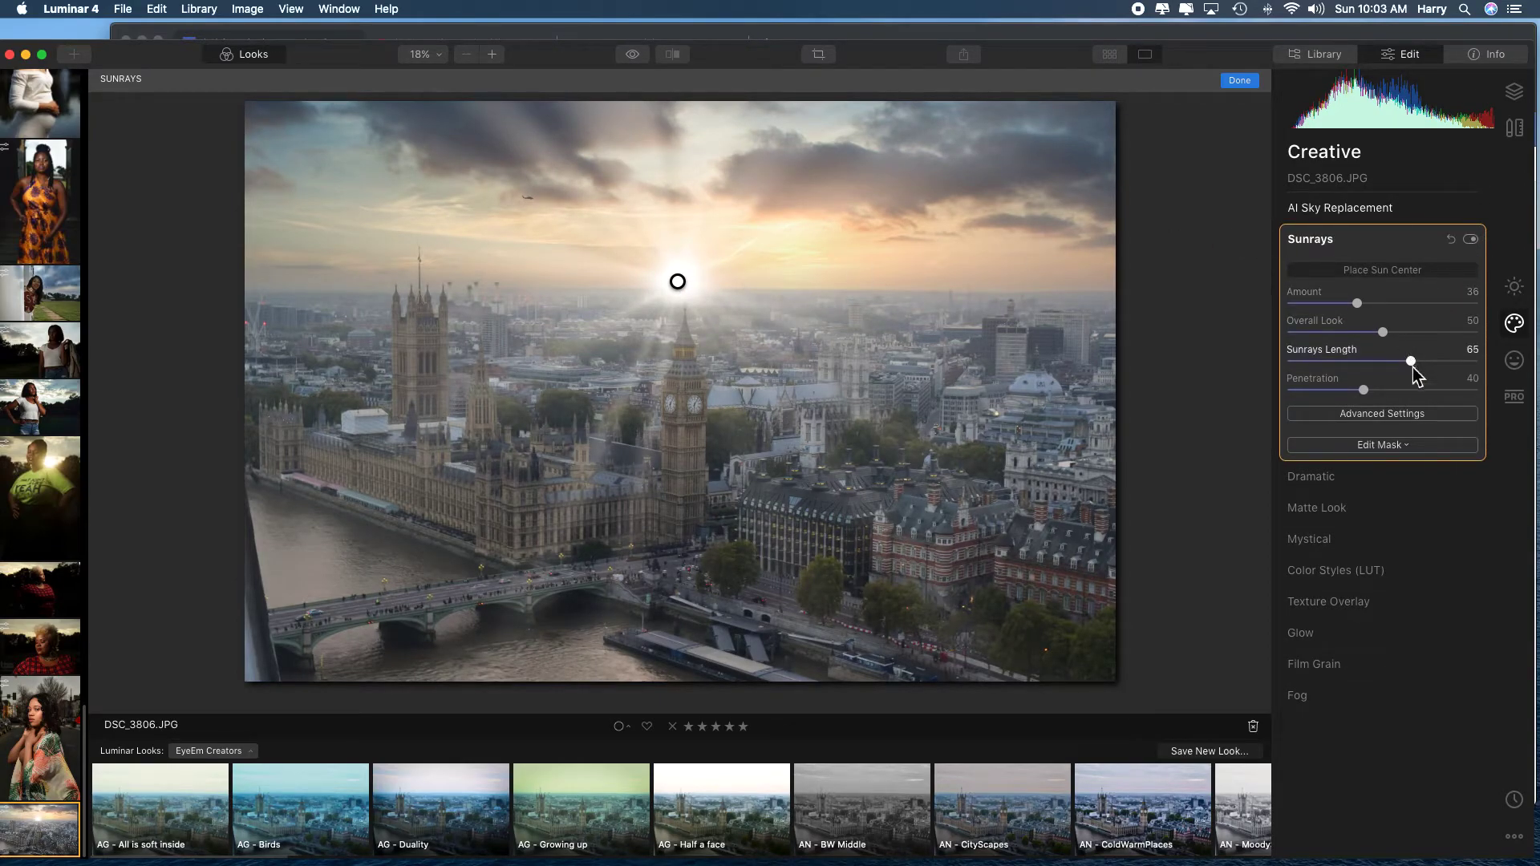
Shorten the Sunrays Length to 30 and set the Sun Warmth to 85.
left_click_drag(1411, 361, 1338, 385)
left_click_drag(1391, 371, 1344, 373)
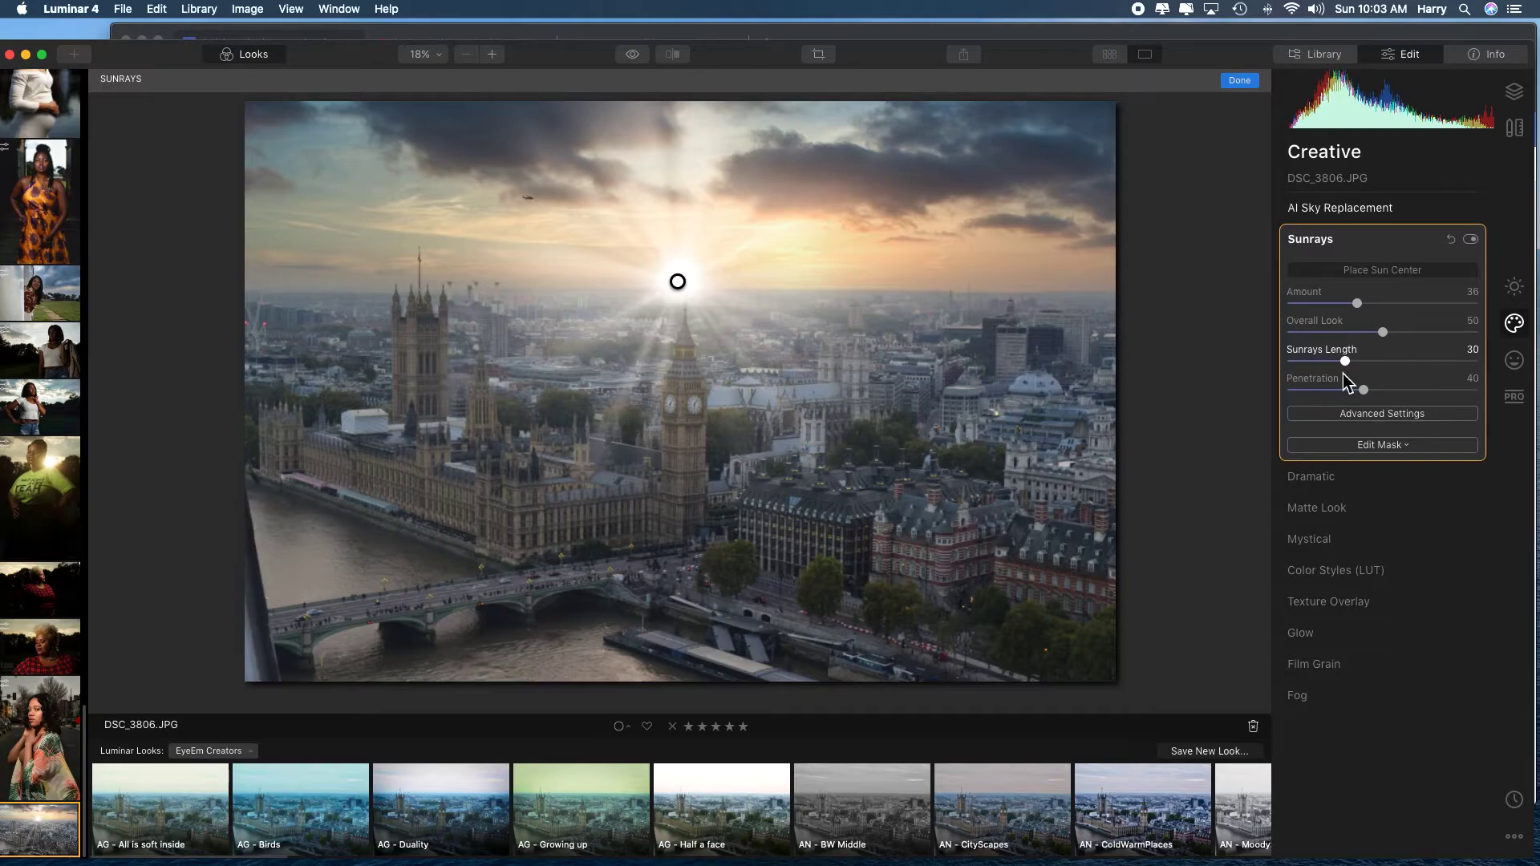
left_click(1384, 415)
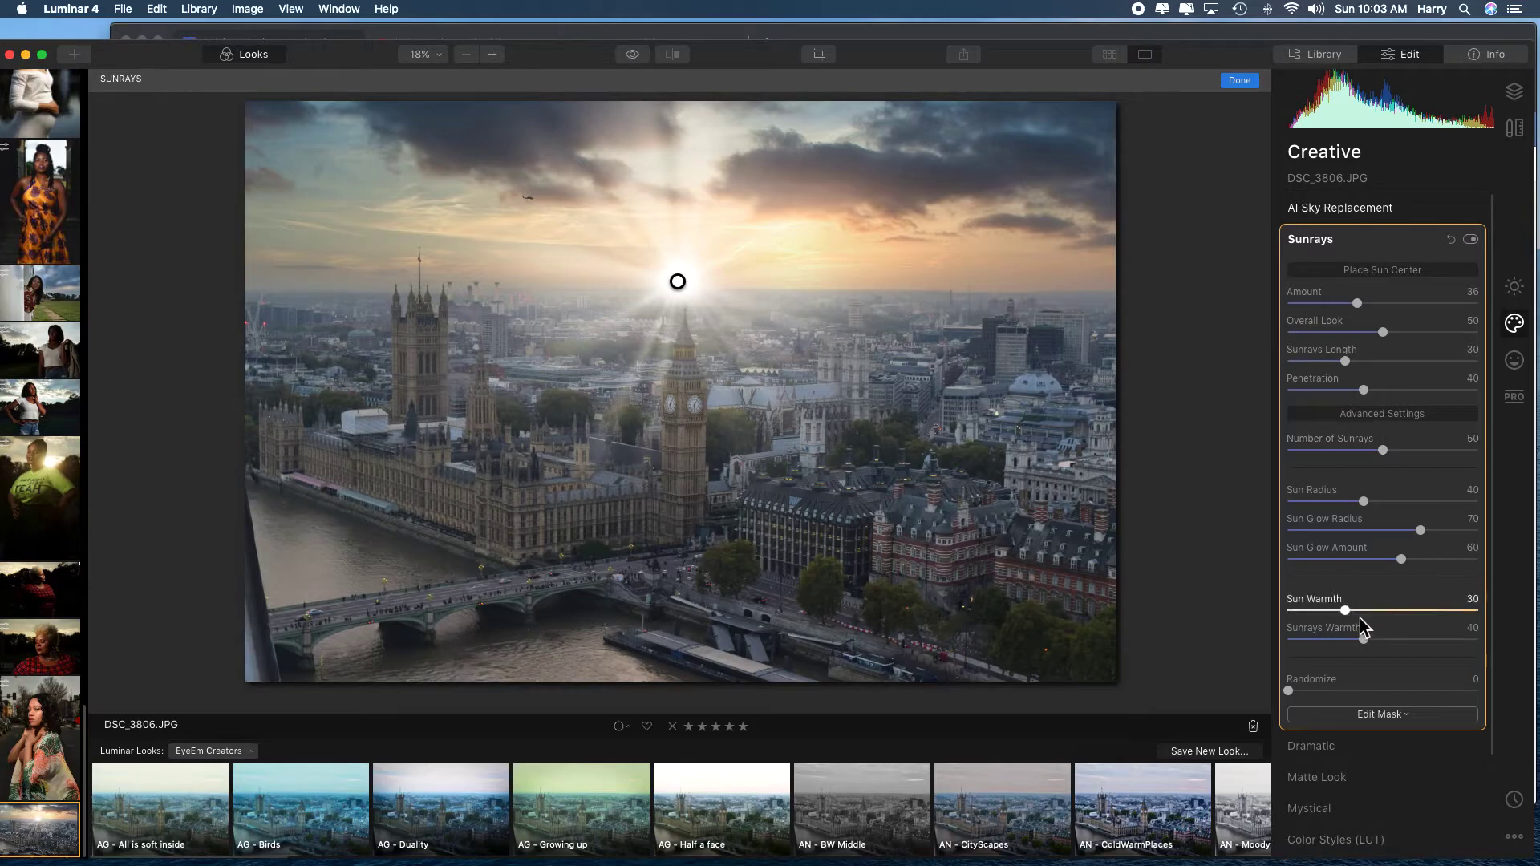
left_click_drag(1349, 615, 1426, 618)
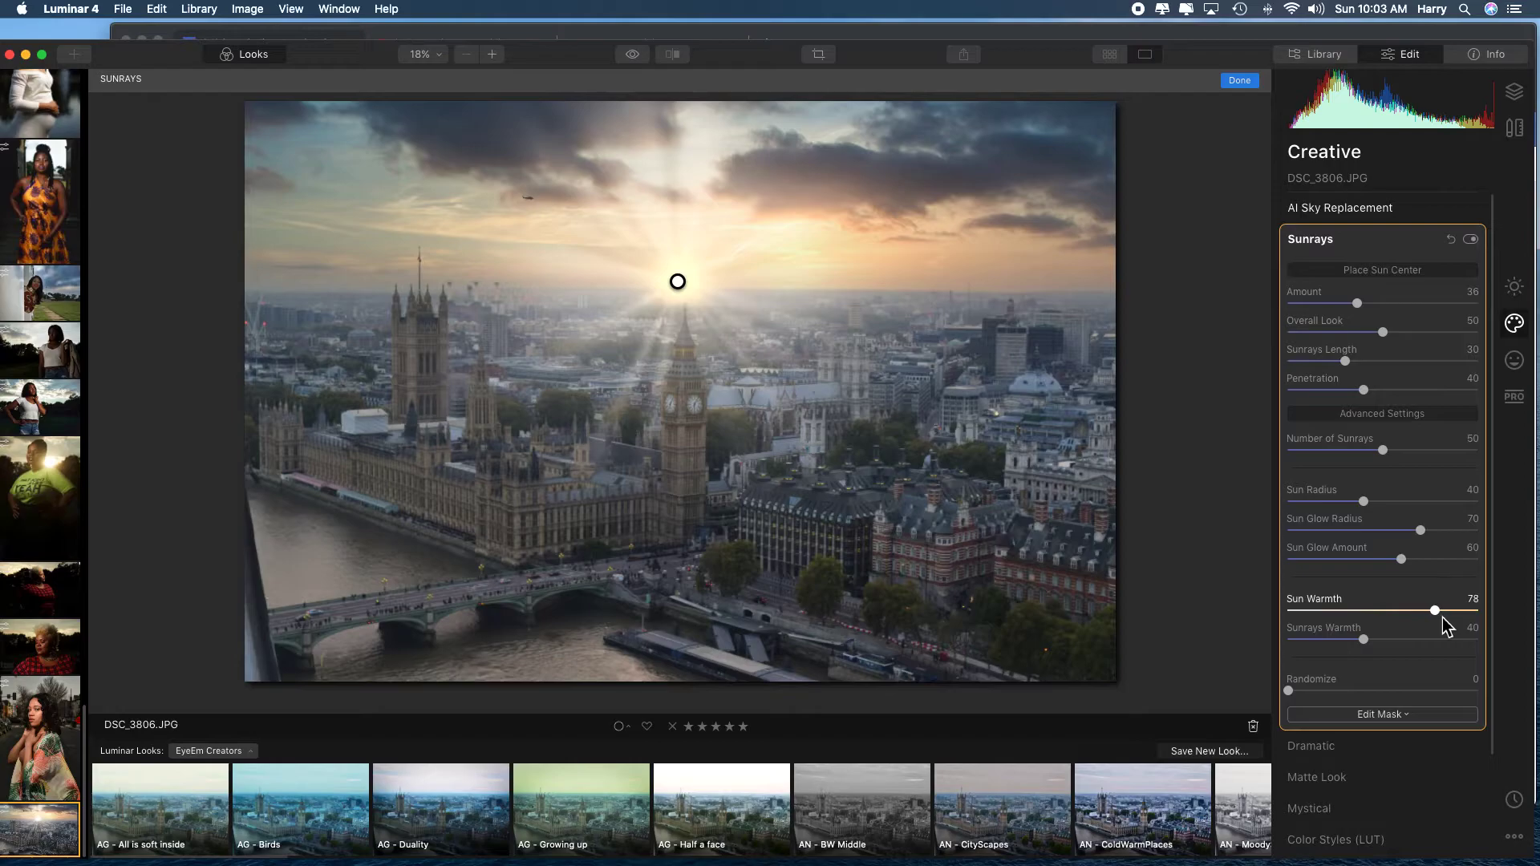
mouse_move(1452, 617)
left_mouse_down()
mouse_move(1367, 621)
mouse_move(1456, 612)
left_mouse_up()
Move the sun center up to the bright sunset glow beneath the dark clouds, and switch the Sunrays effect off.
left_click_drag(682, 285, 797, 227)
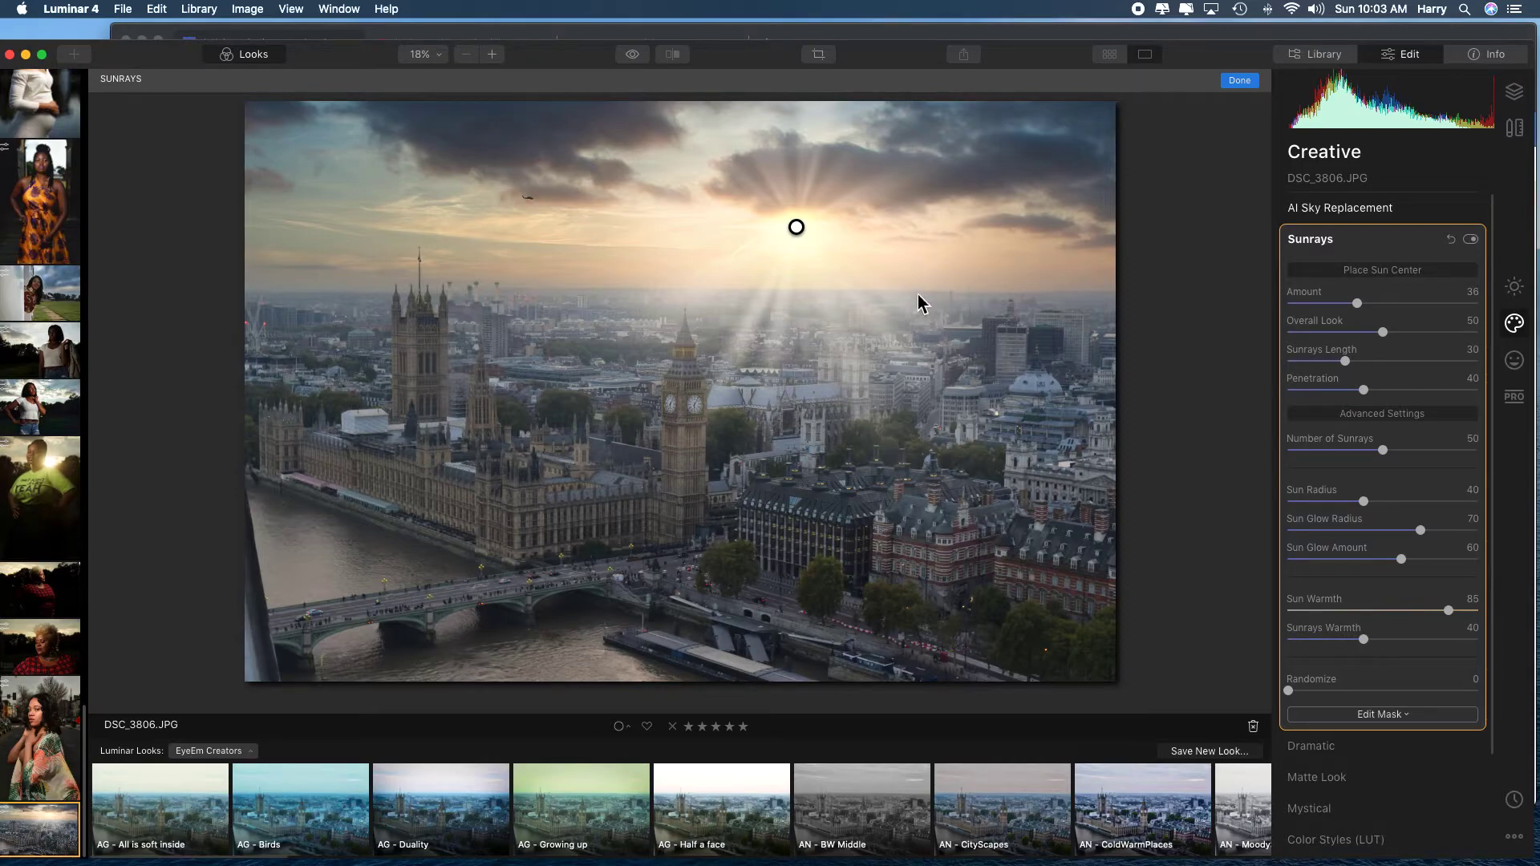
left_click(1471, 240)
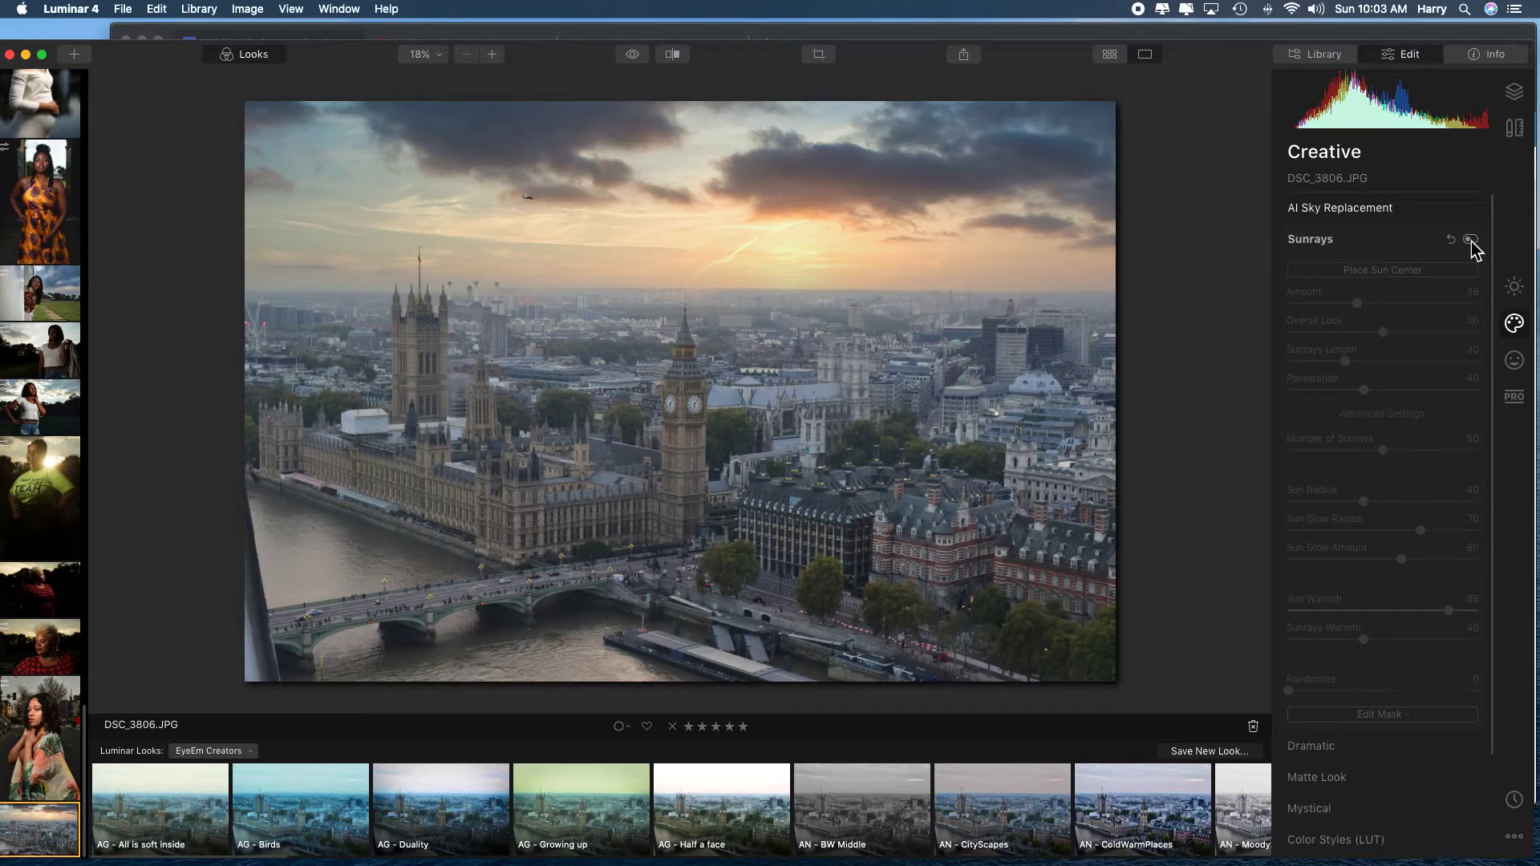
Enhance the photo with AI Enhance, using an AI Accent of 45 and an AI Sky Enhancer of 42.
left_click(1515, 289)
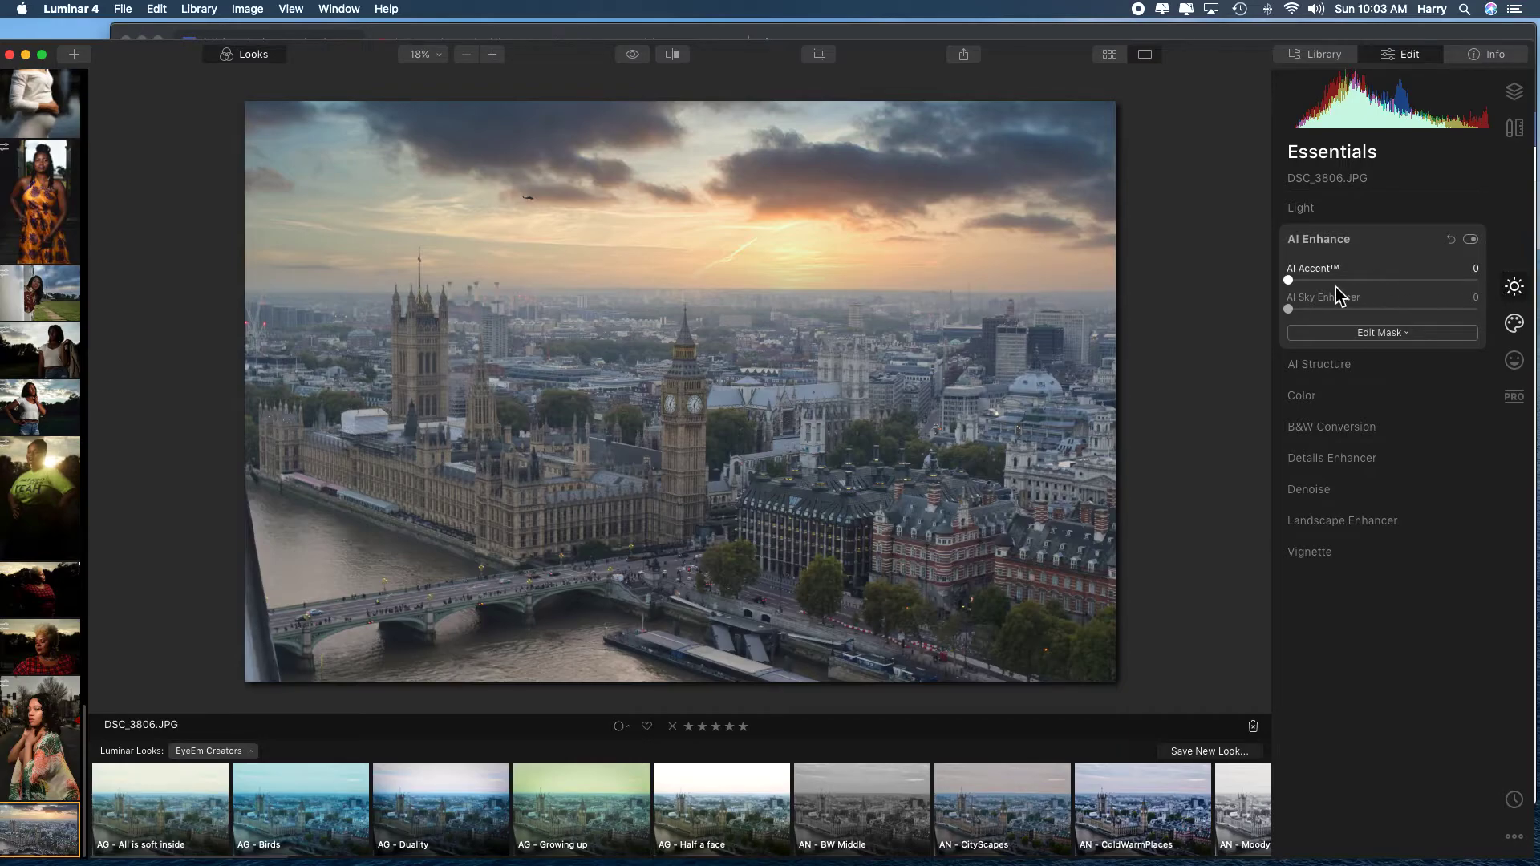
left_click_drag(1335, 286, 1365, 286)
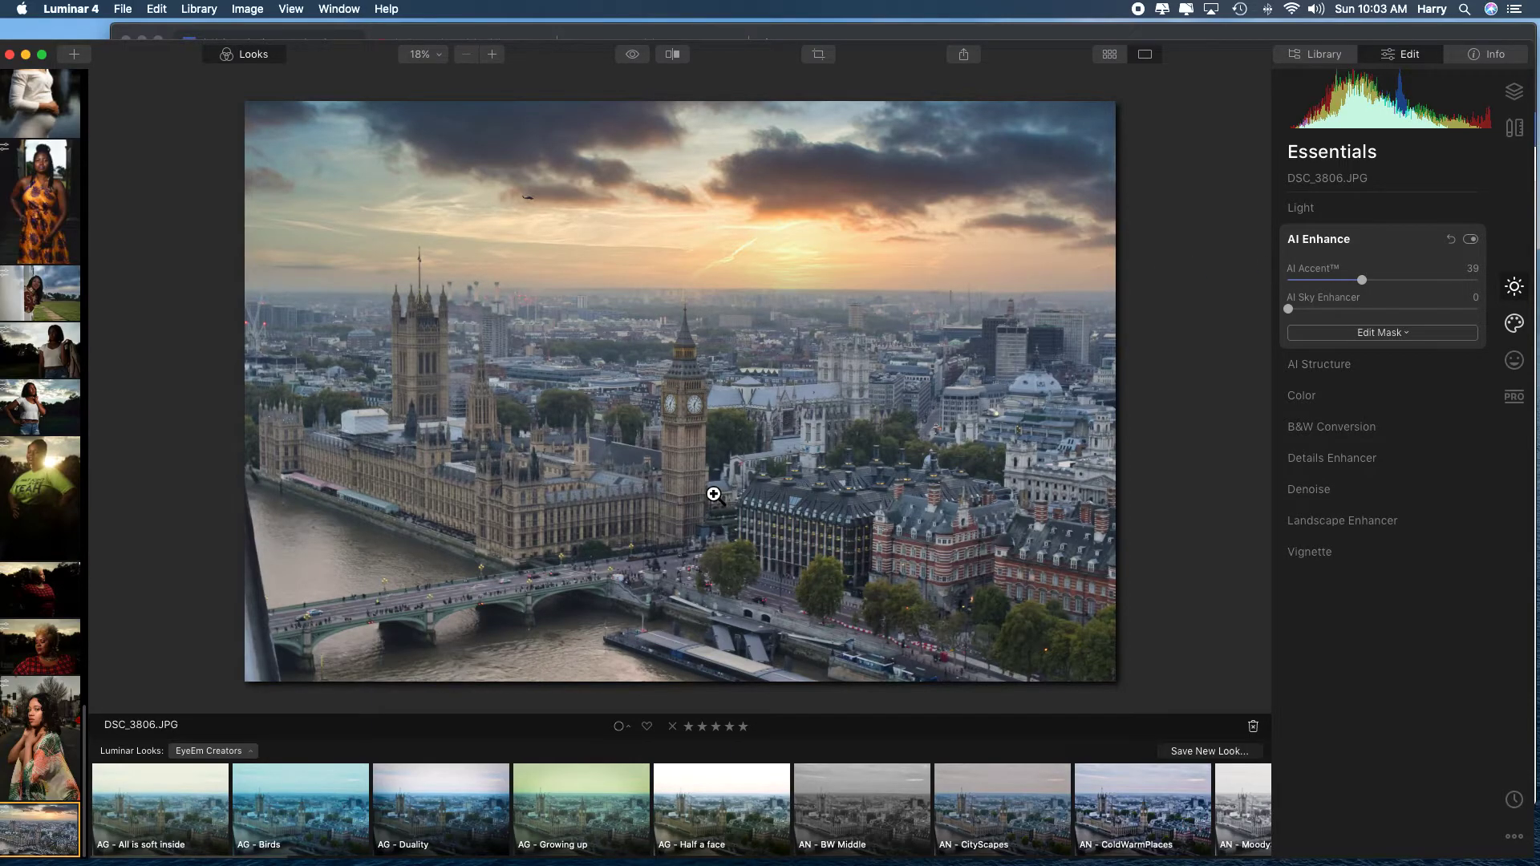
left_click(681, 472)
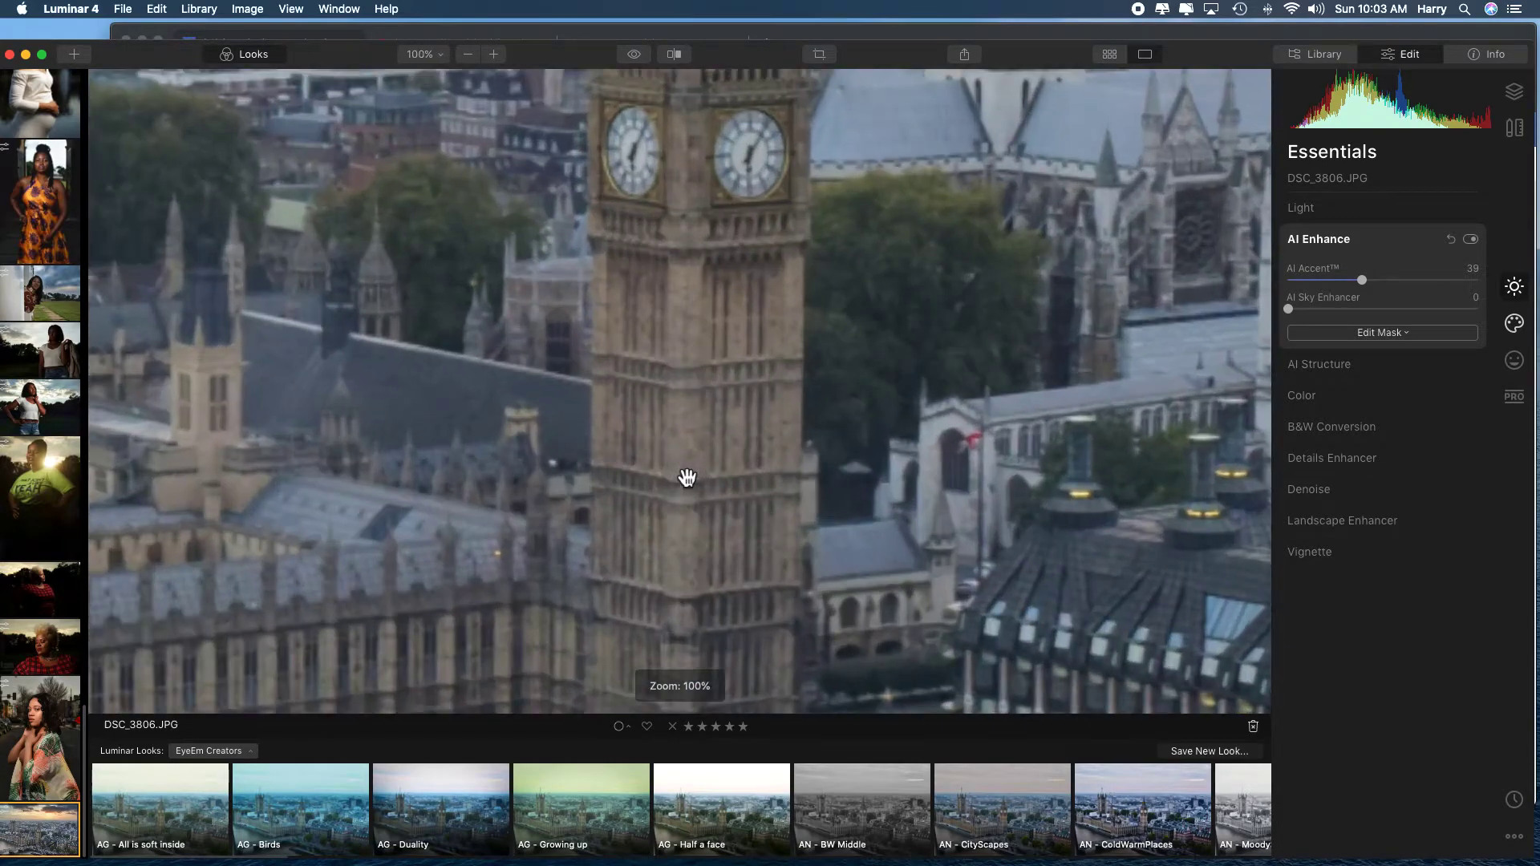
left_click(688, 478)
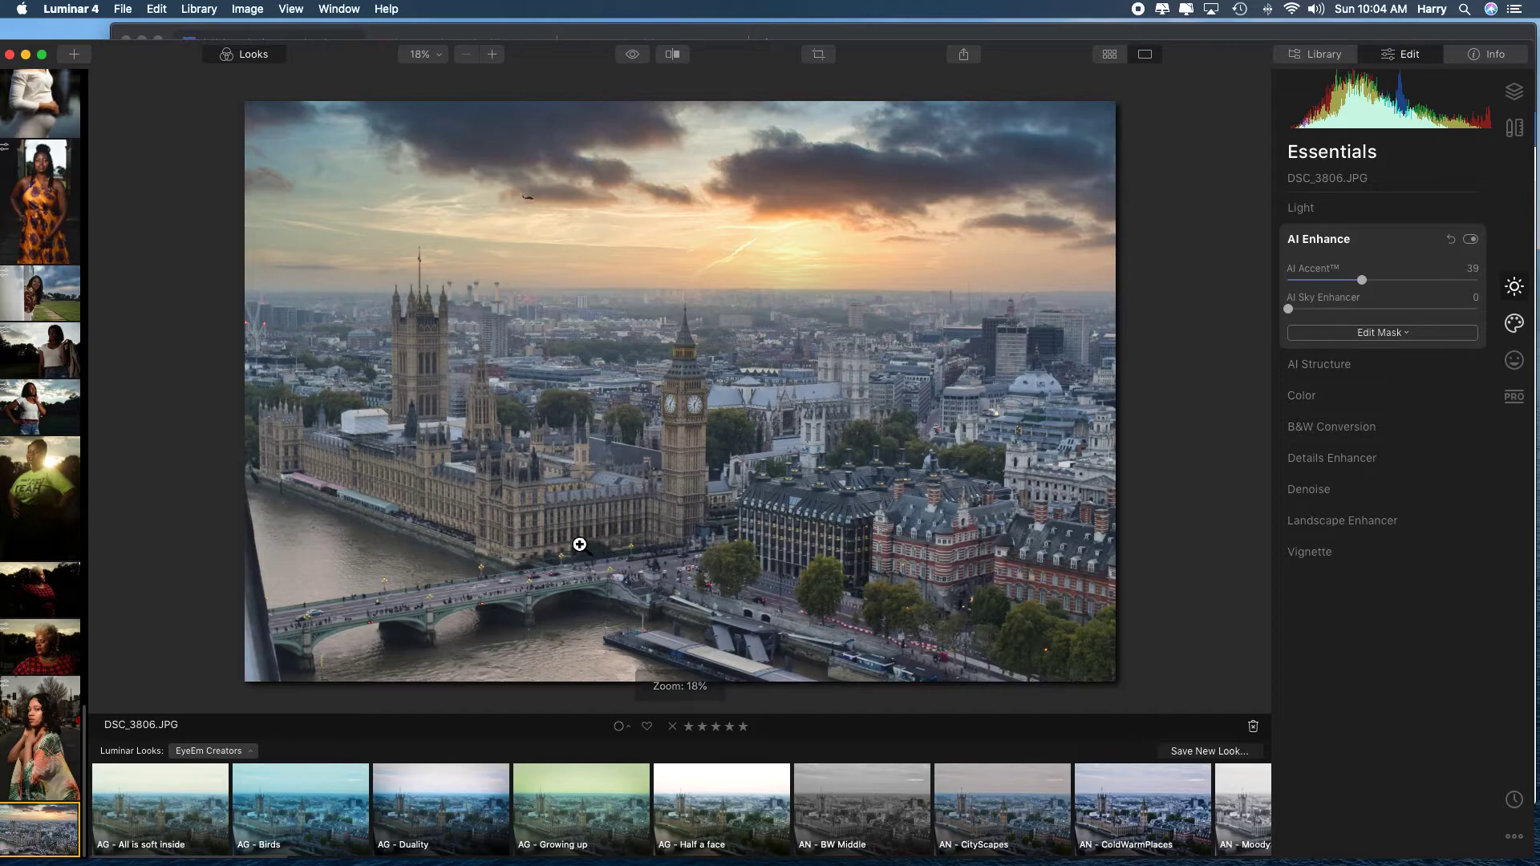
left_click_drag(1365, 287, 1369, 284)
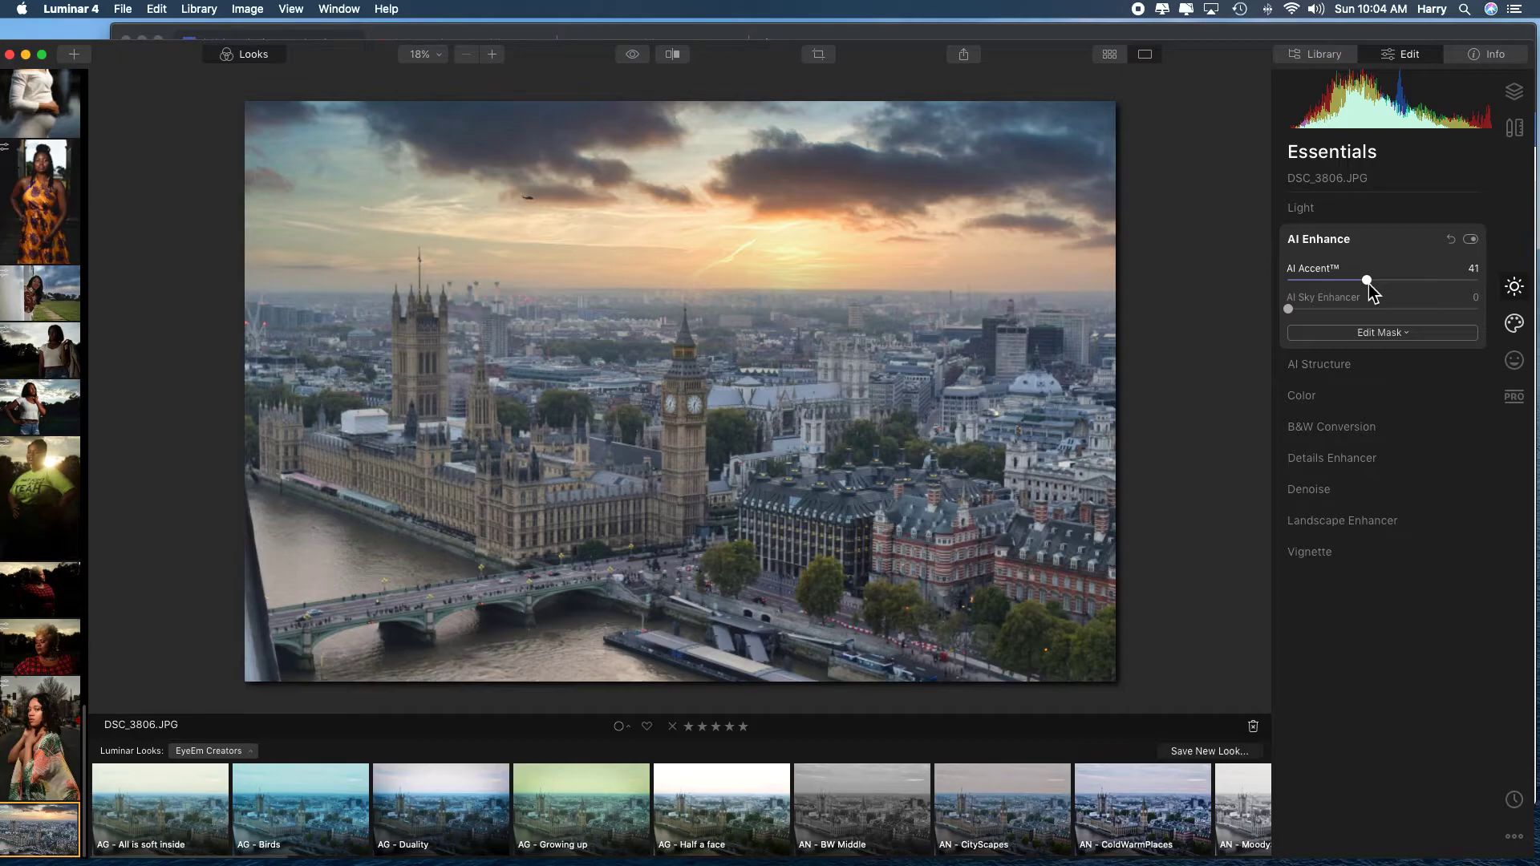
left_click_drag(1368, 284, 1376, 284)
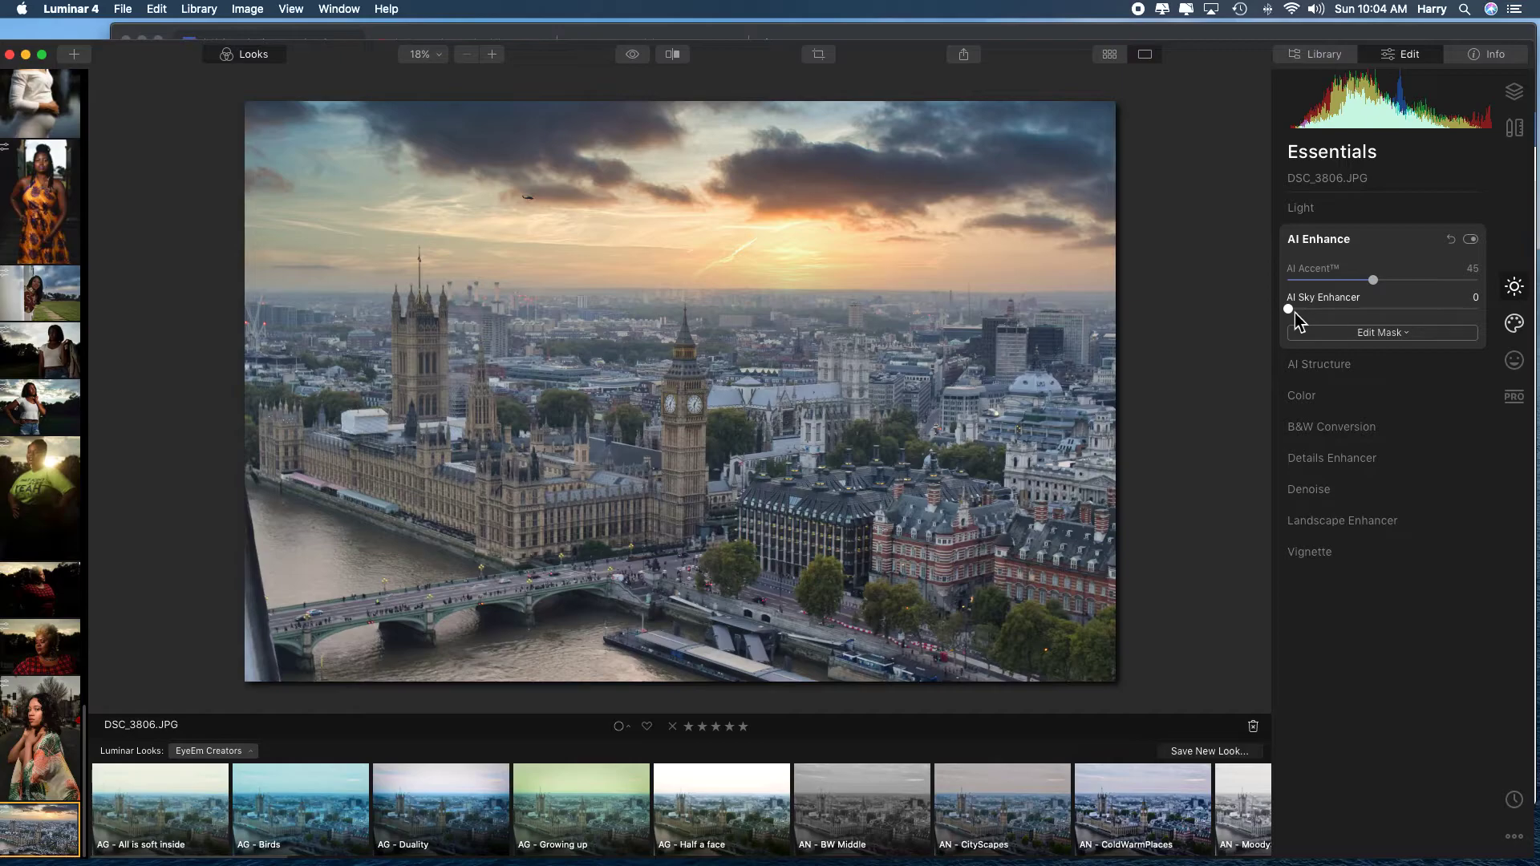
left_click_drag(1295, 313, 1378, 314)
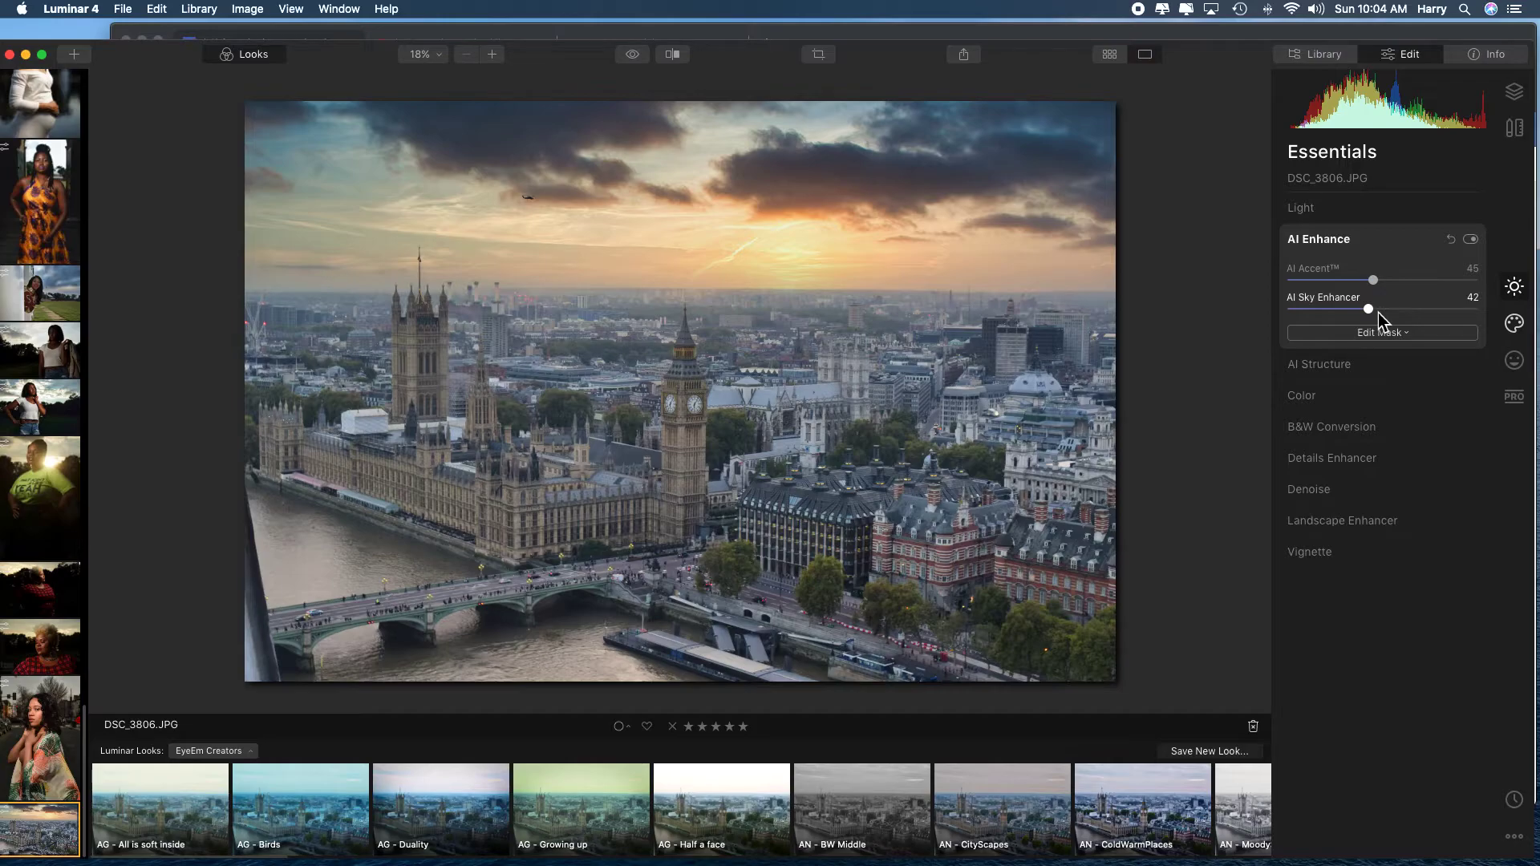
Compare the enhanced London photo with the original in the split before/after view, and close the comparison.
left_click(672, 58)
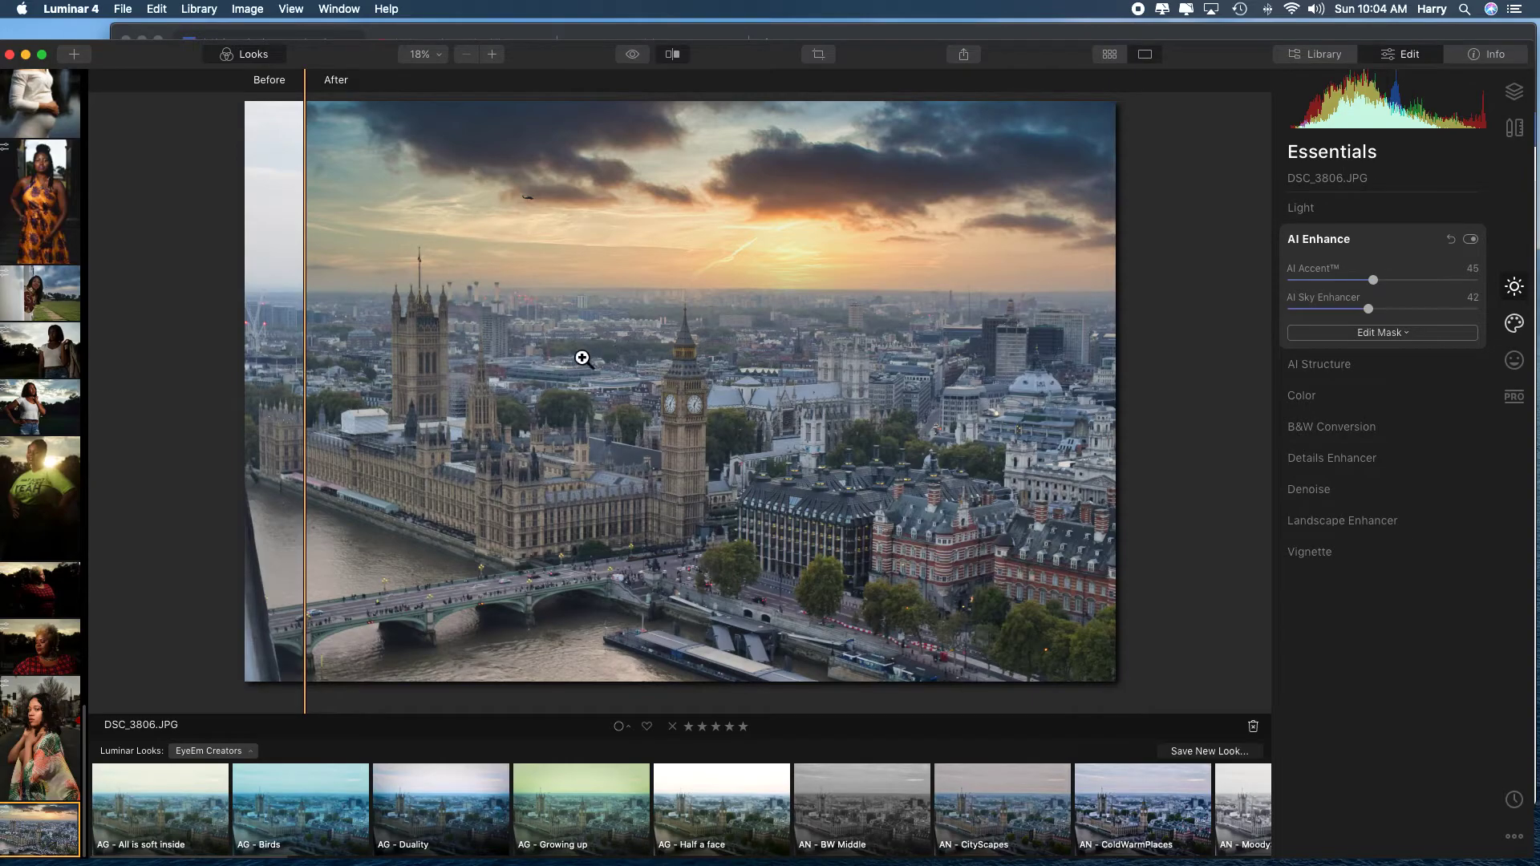
left_click(313, 365)
left_click(310, 365)
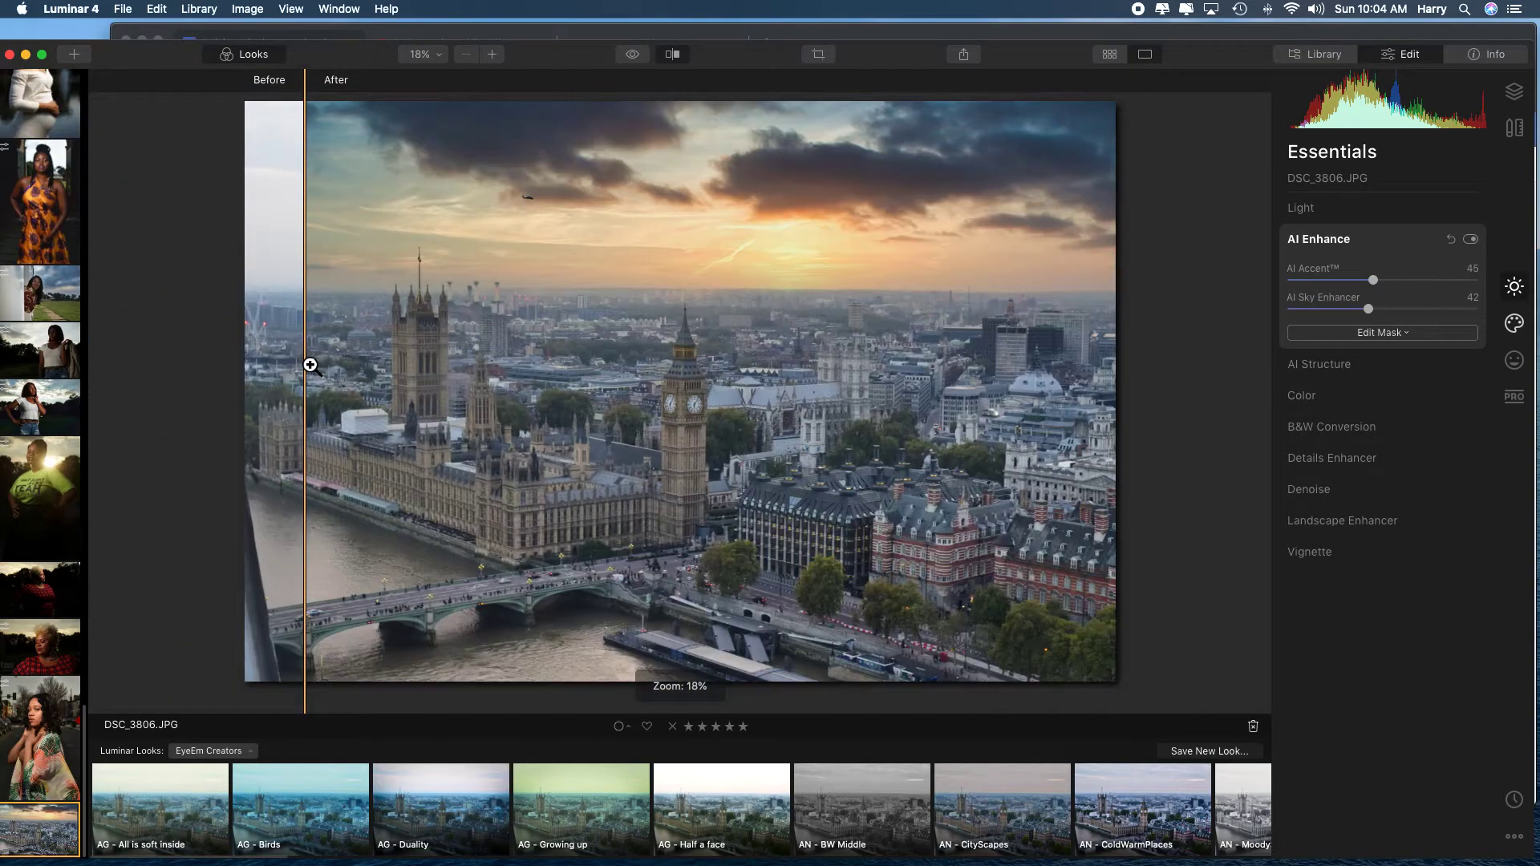
mouse_move(305, 367)
left_mouse_down()
mouse_move(980, 344)
mouse_move(291, 355)
left_mouse_up()
left_click(672, 54)
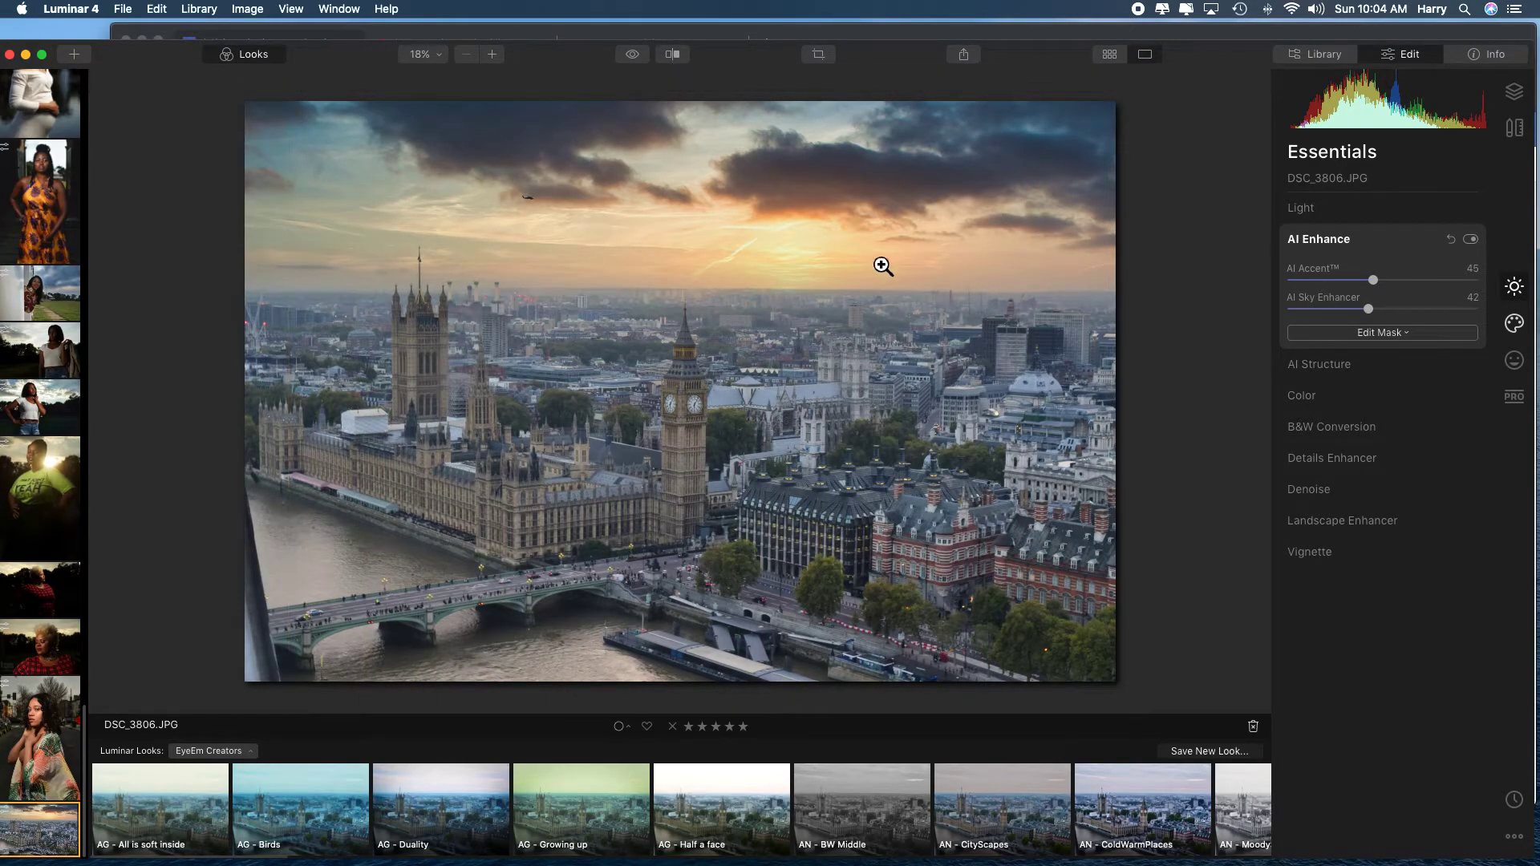
Boost the photo's colors with a Vibrance of 41 and a Saturation of 13.
left_click(1319, 398)
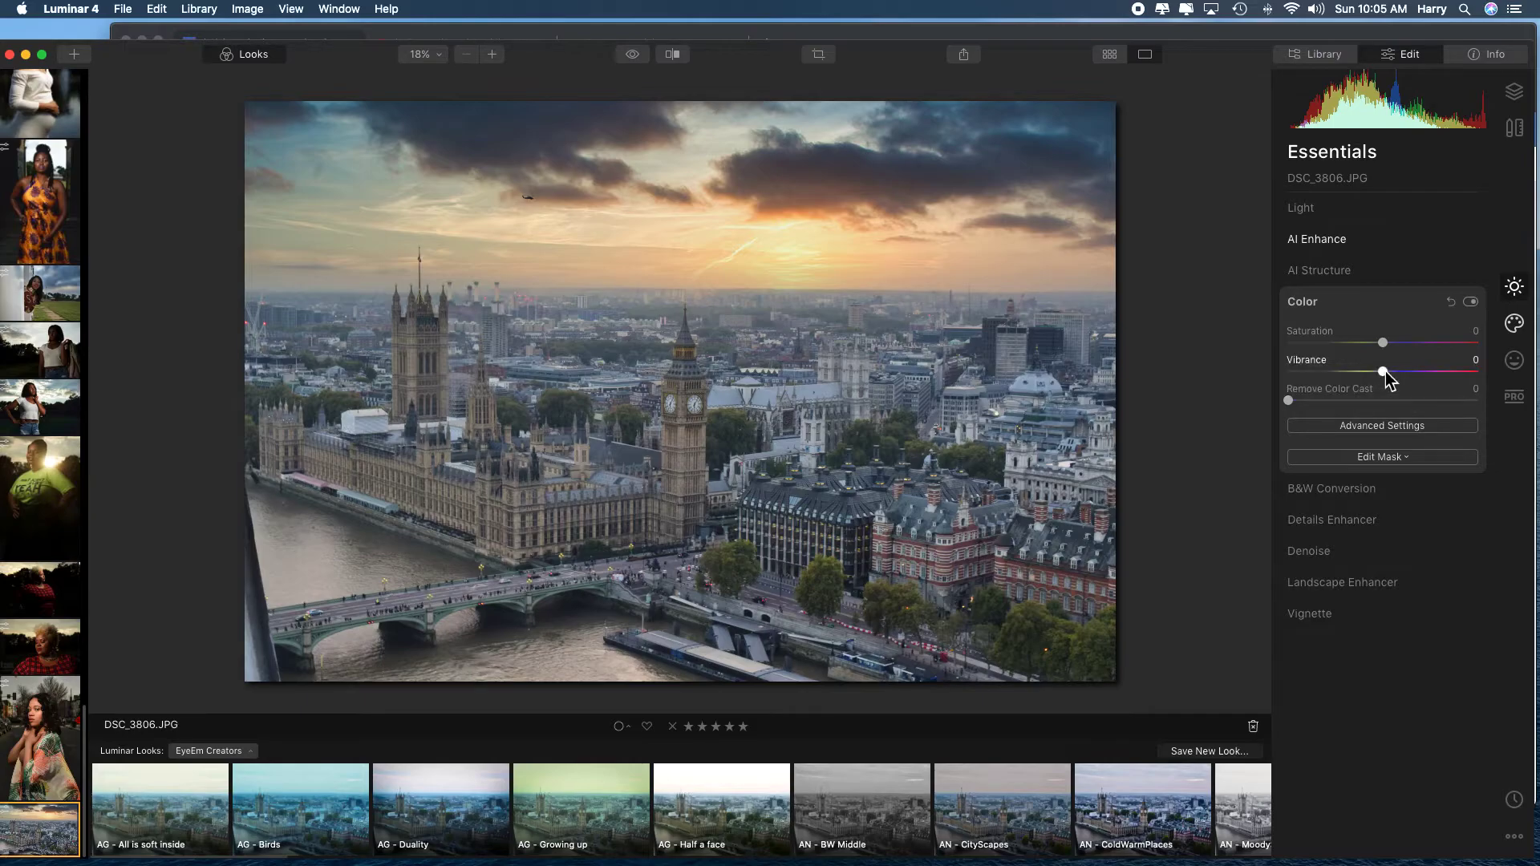
left_click_drag(1385, 372, 1424, 374)
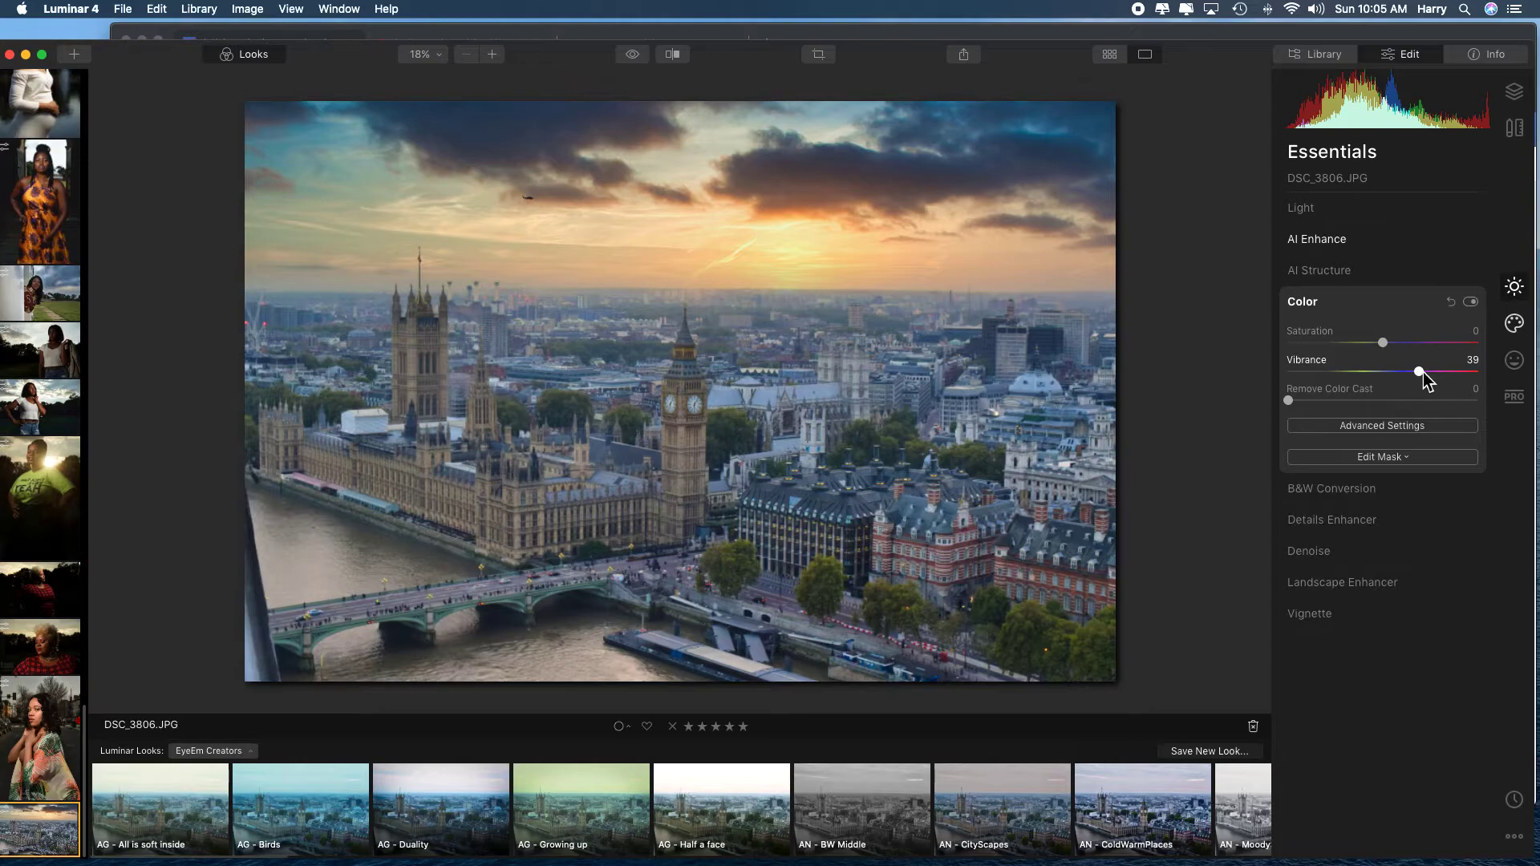
left_click_drag(1423, 373, 1426, 374)
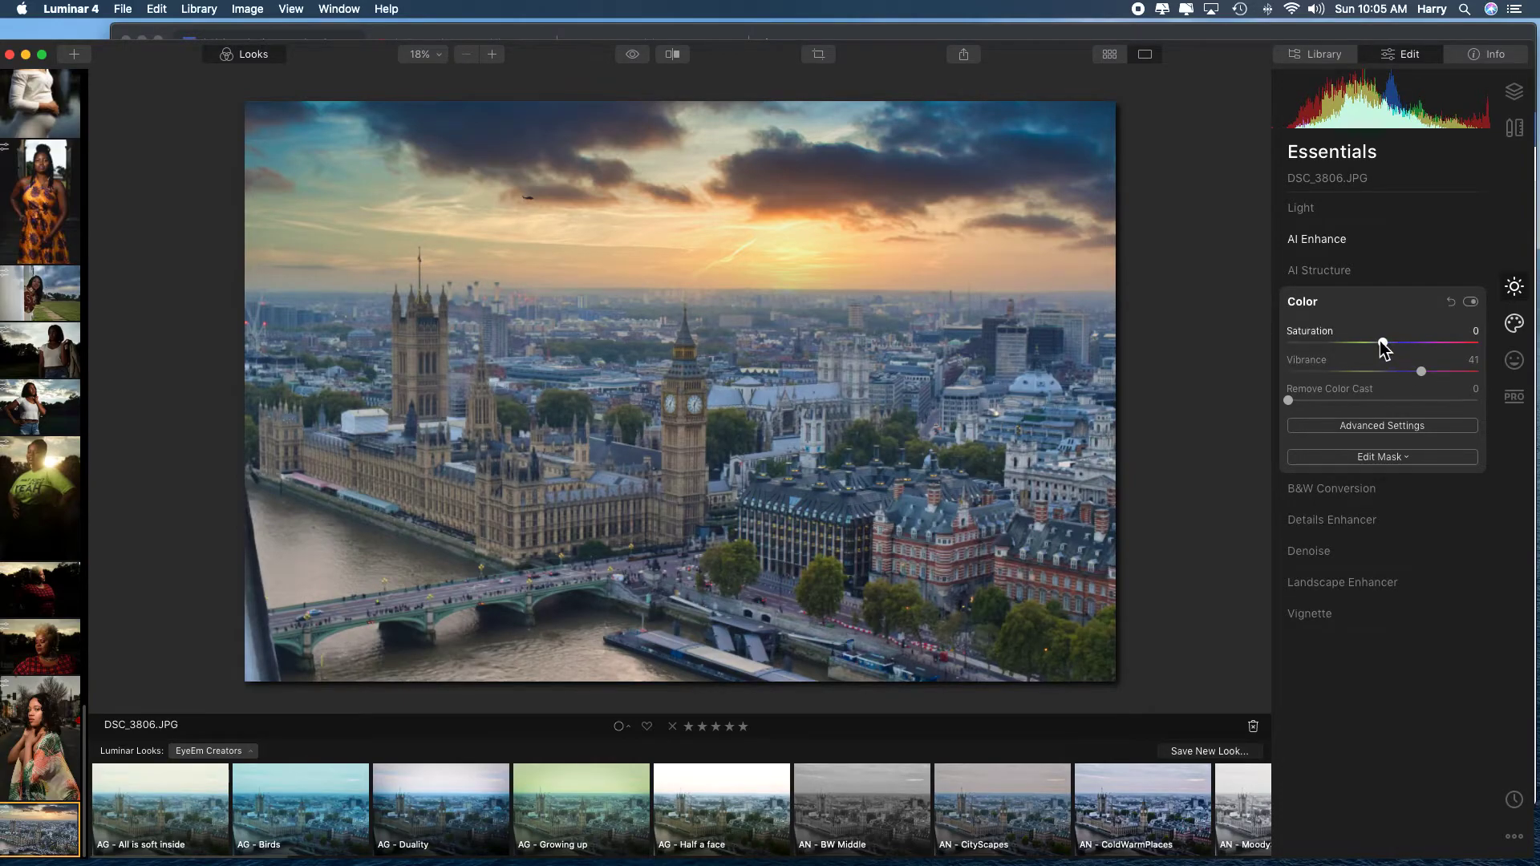
left_click_drag(1383, 344, 1397, 345)
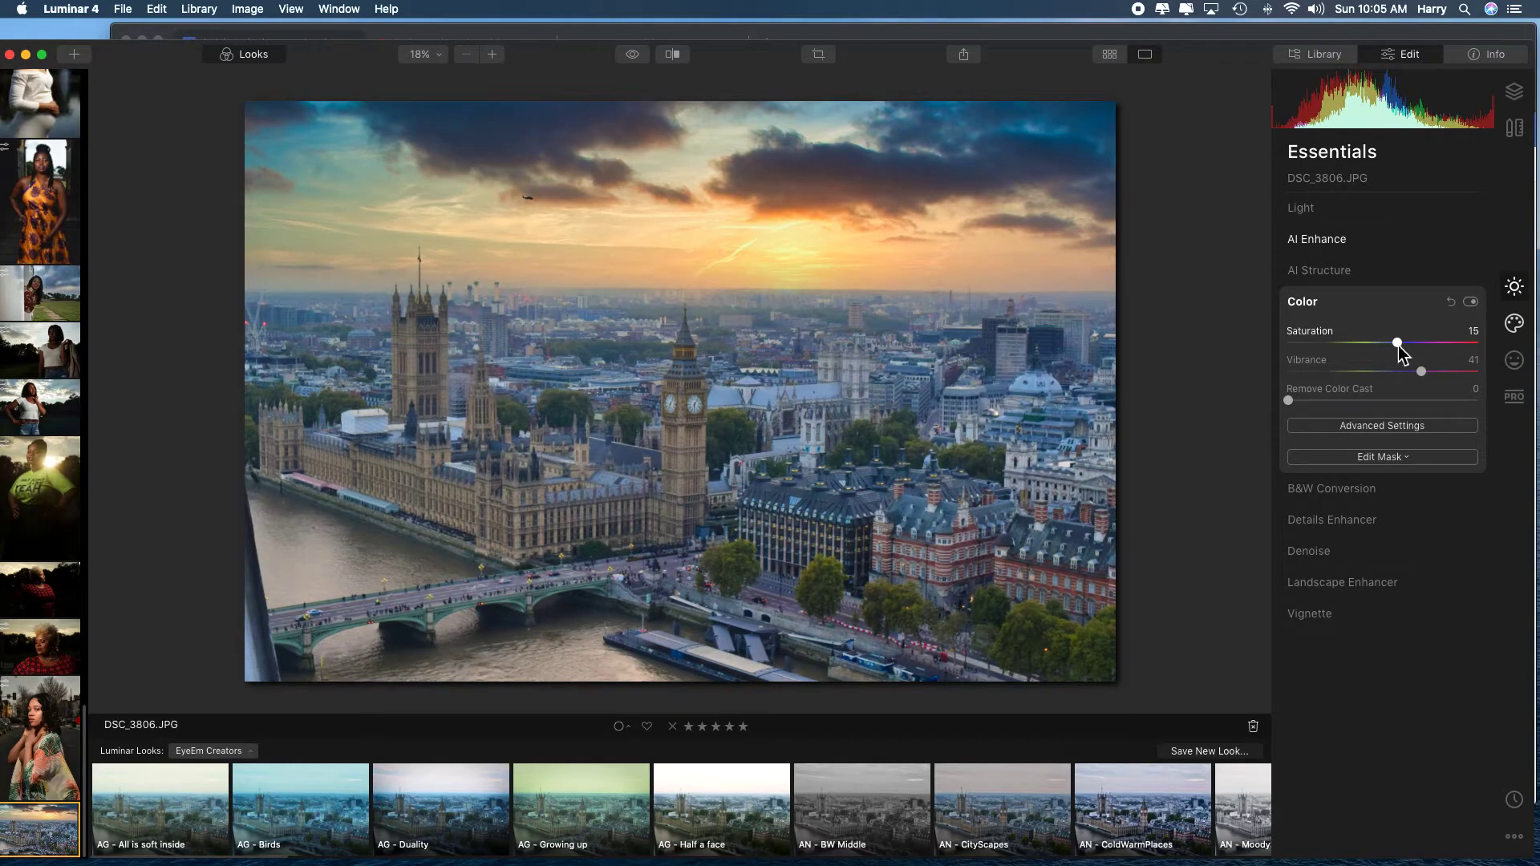
left_click_drag(1397, 345, 1397, 345)
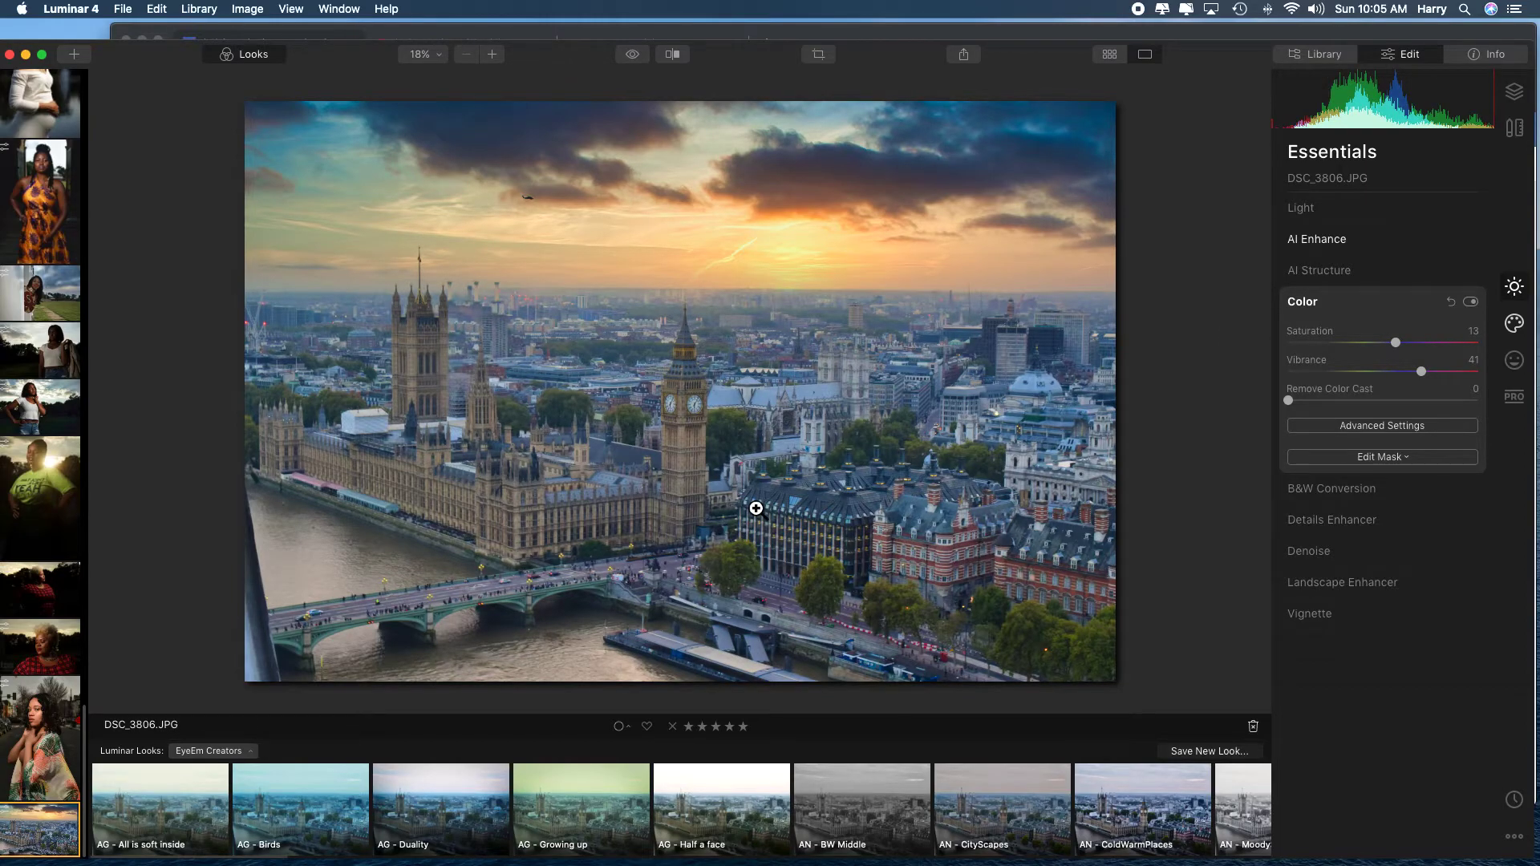
Compare the color-boosted photo with the original in the split before/after view, and close the comparison.
left_click(672, 53)
left_click_drag(294, 333, 241, 330)
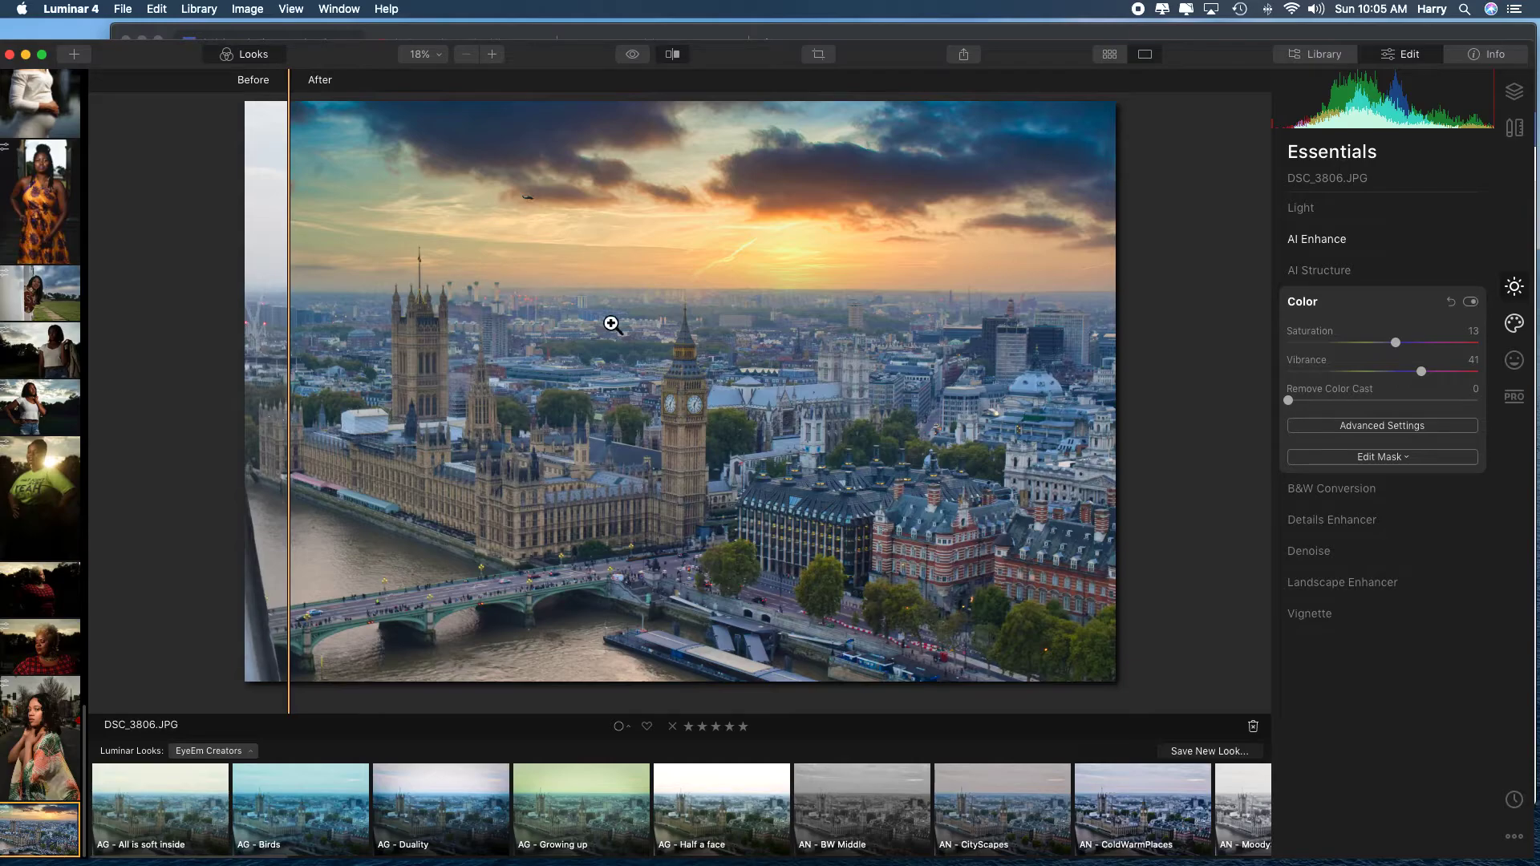
left_click(680, 58)
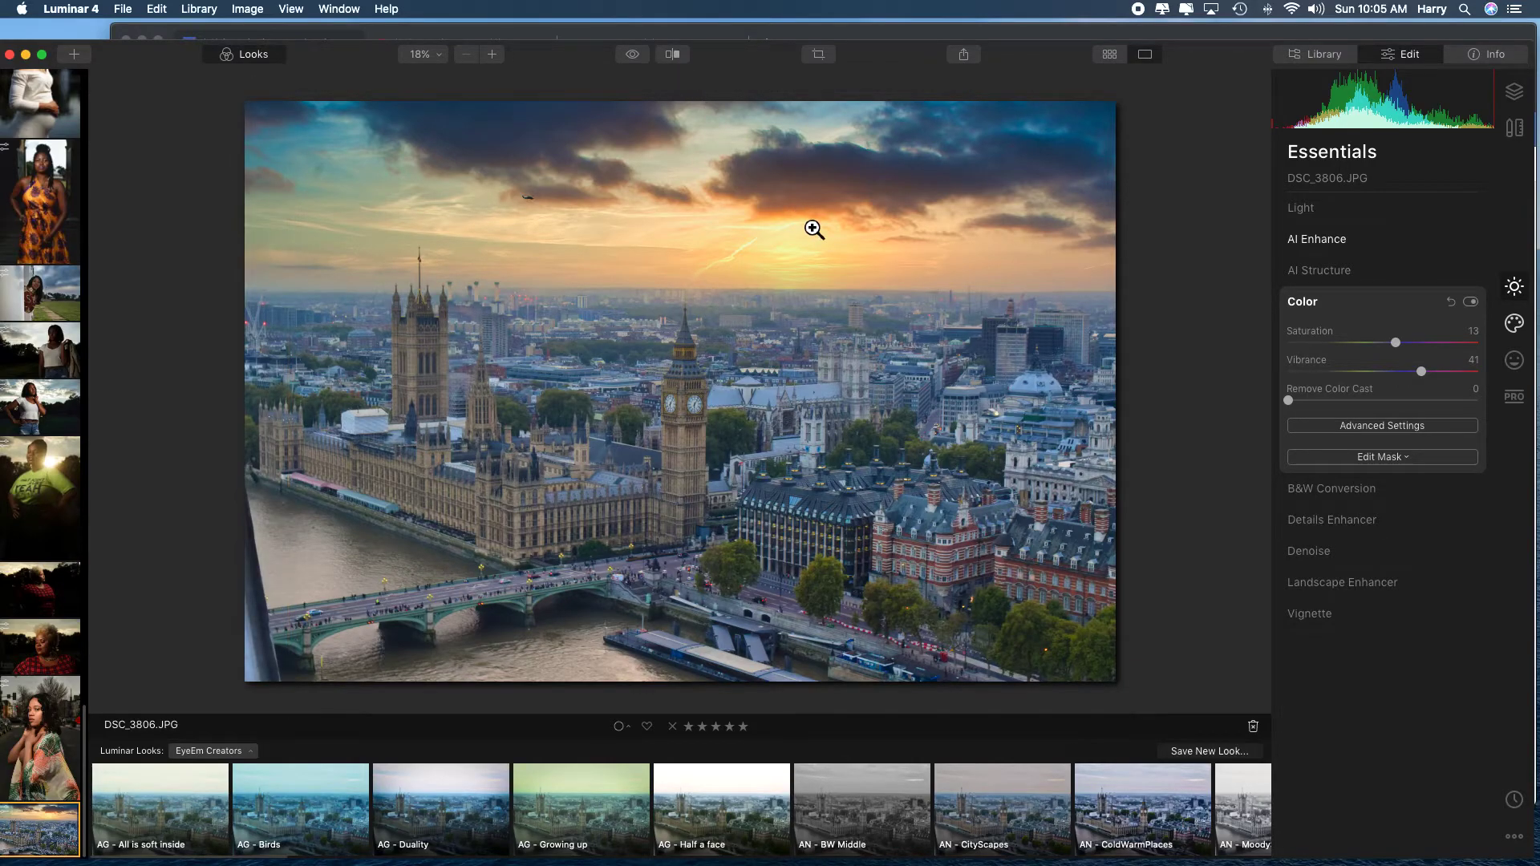
Reduce the Vibrance to 20 and the Saturation to 11, and try Remove Color Cast at 22 before returning it to 0.
left_click_drag(1421, 371, 1394, 343)
left_click_drag(1295, 404, 1337, 406)
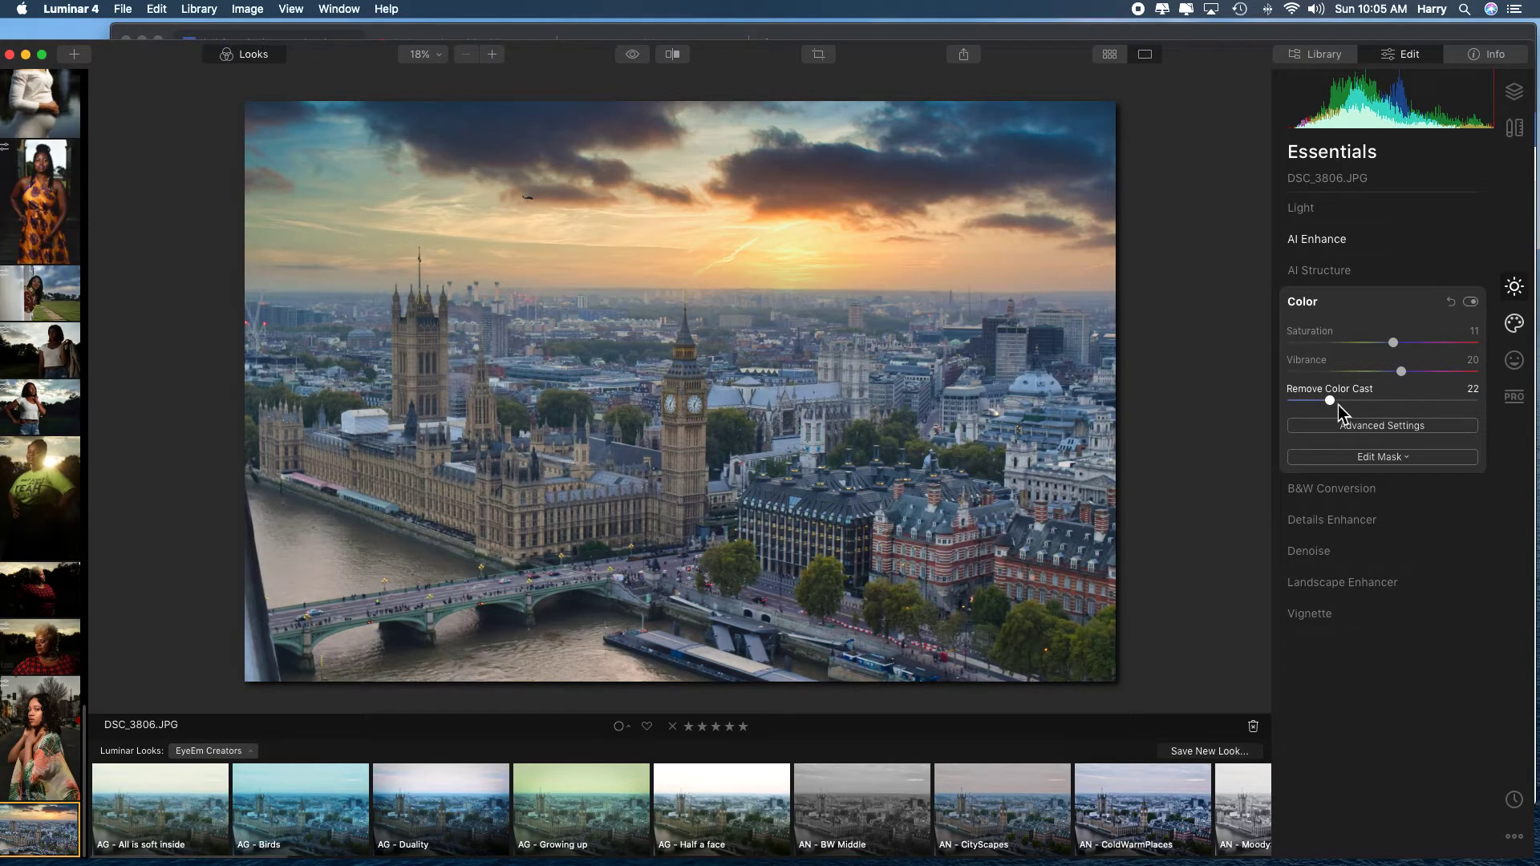
left_click_drag(1338, 406, 1292, 405)
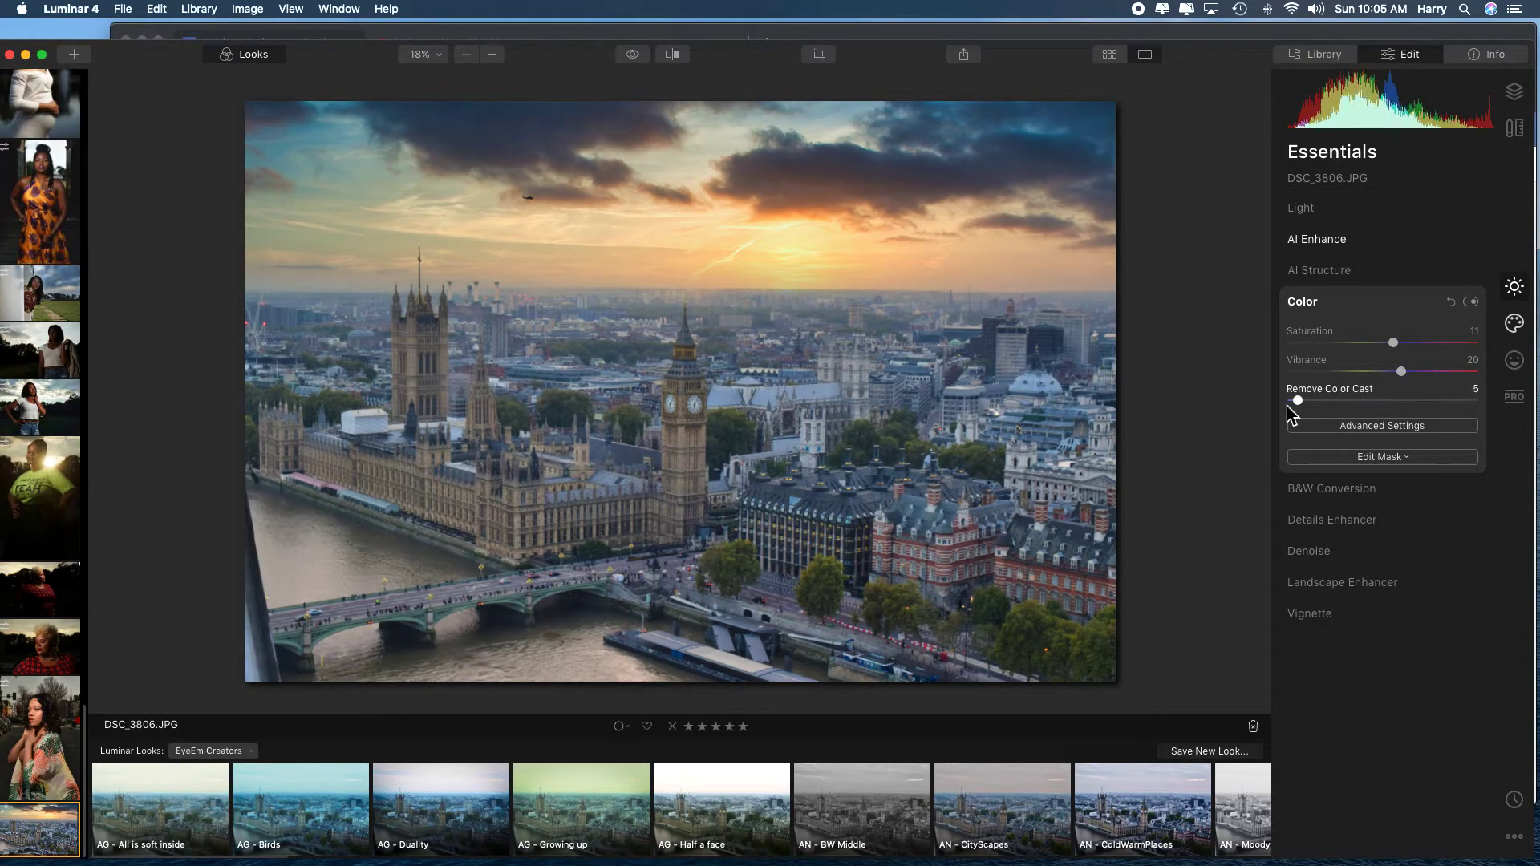
Darken the greens in the advanced Color settings with a Luminance of -13.
left_click(1405, 433)
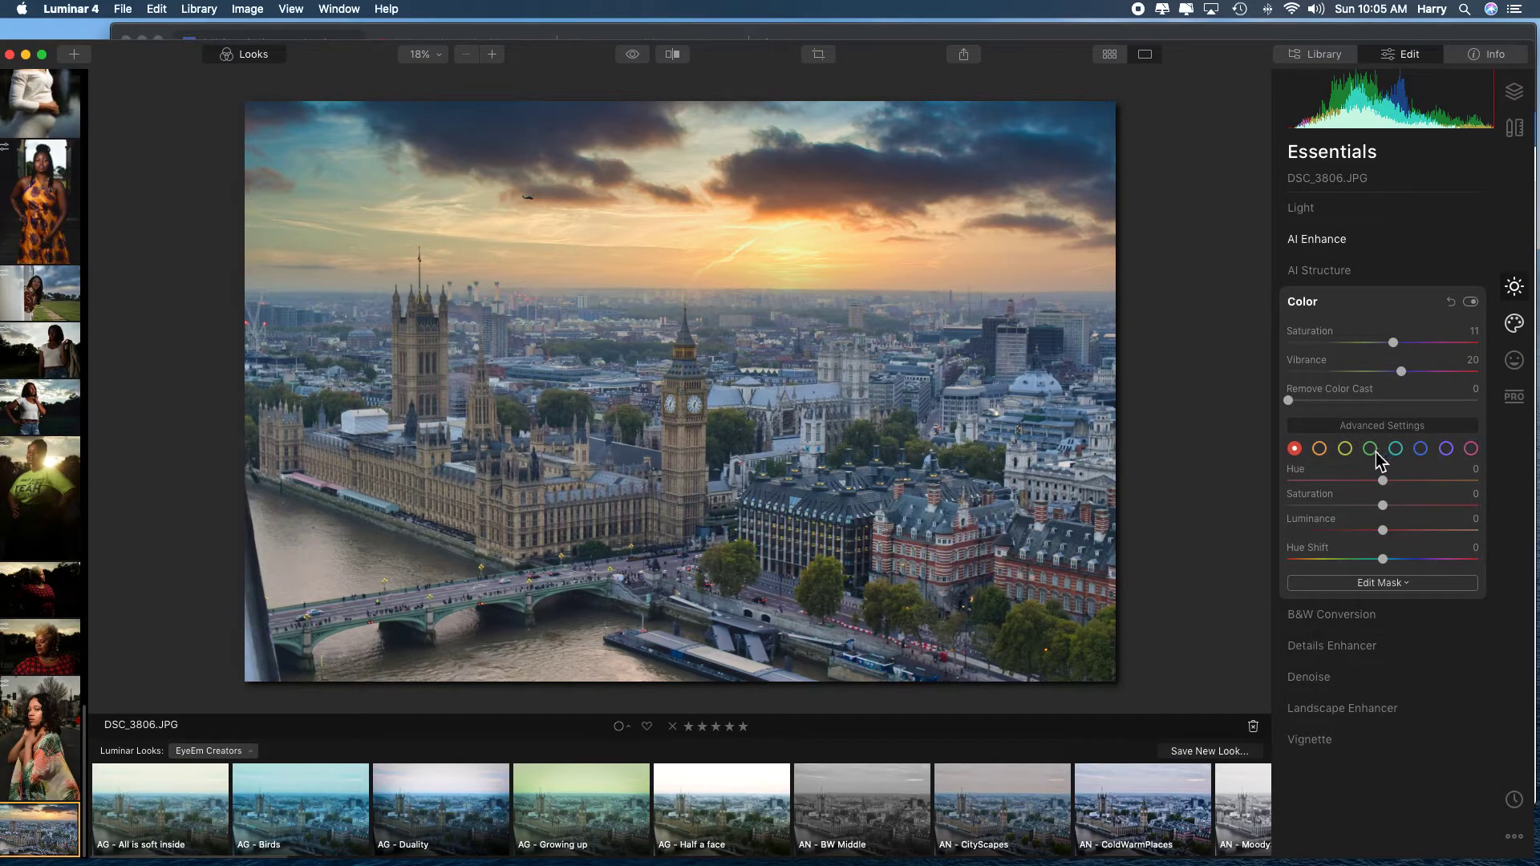
left_click(1371, 448)
mouse_move(1383, 530)
left_mouse_down()
mouse_move(1431, 533)
mouse_move(1320, 550)
mouse_move(1444, 540)
mouse_move(1327, 550)
mouse_move(1389, 543)
mouse_move(1337, 550)
mouse_move(1391, 549)
mouse_move(1372, 553)
left_mouse_up()
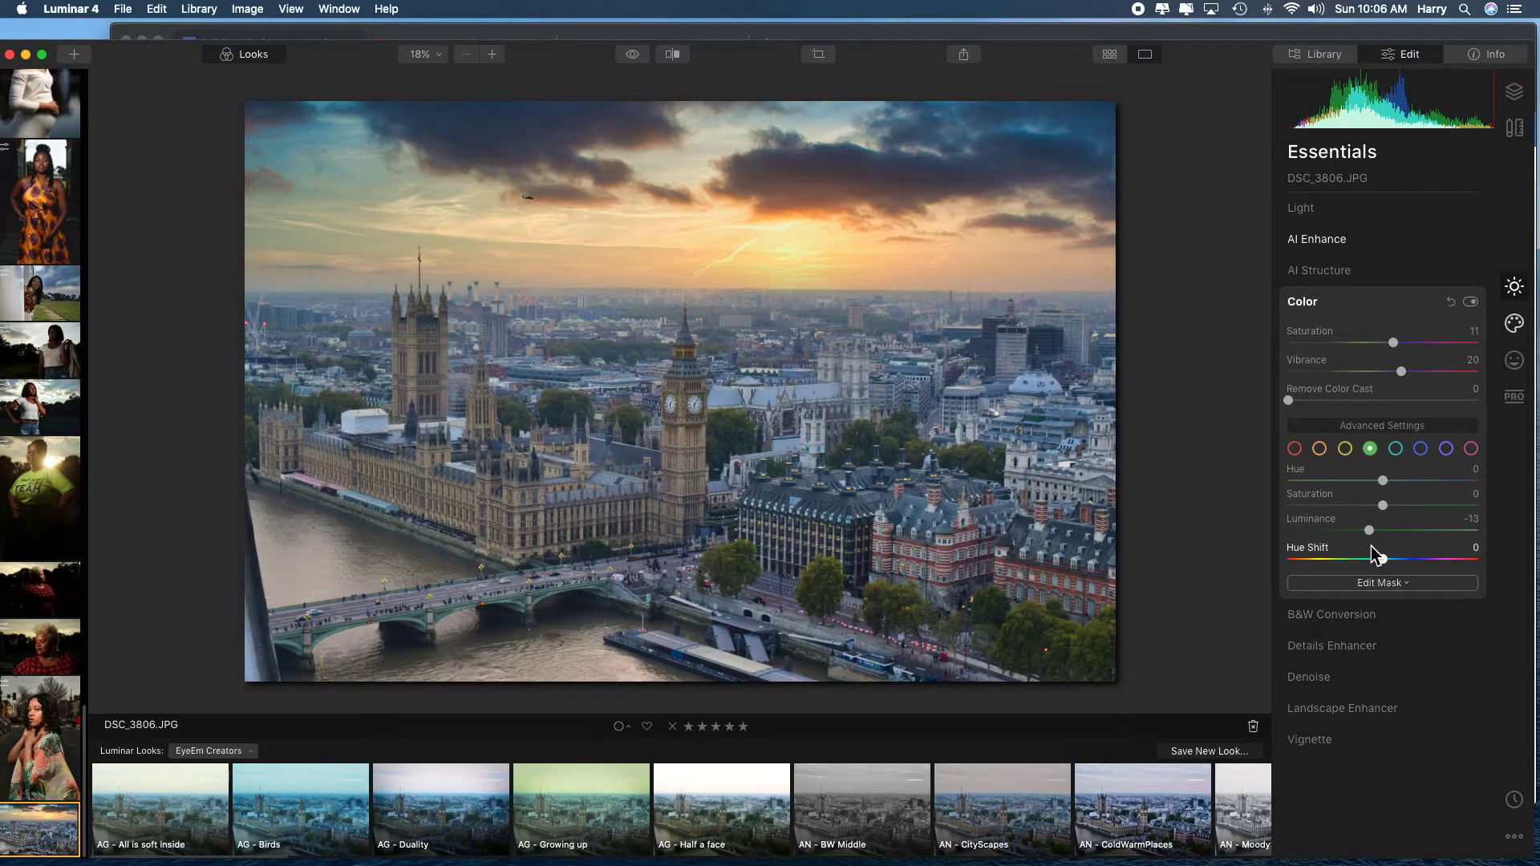
Set the reds' Luminance to -21, and give the oranges a Saturation of 20 and a Luminance of -11.
left_click(1295, 448)
left_click_drag(1382, 530, 1360, 531)
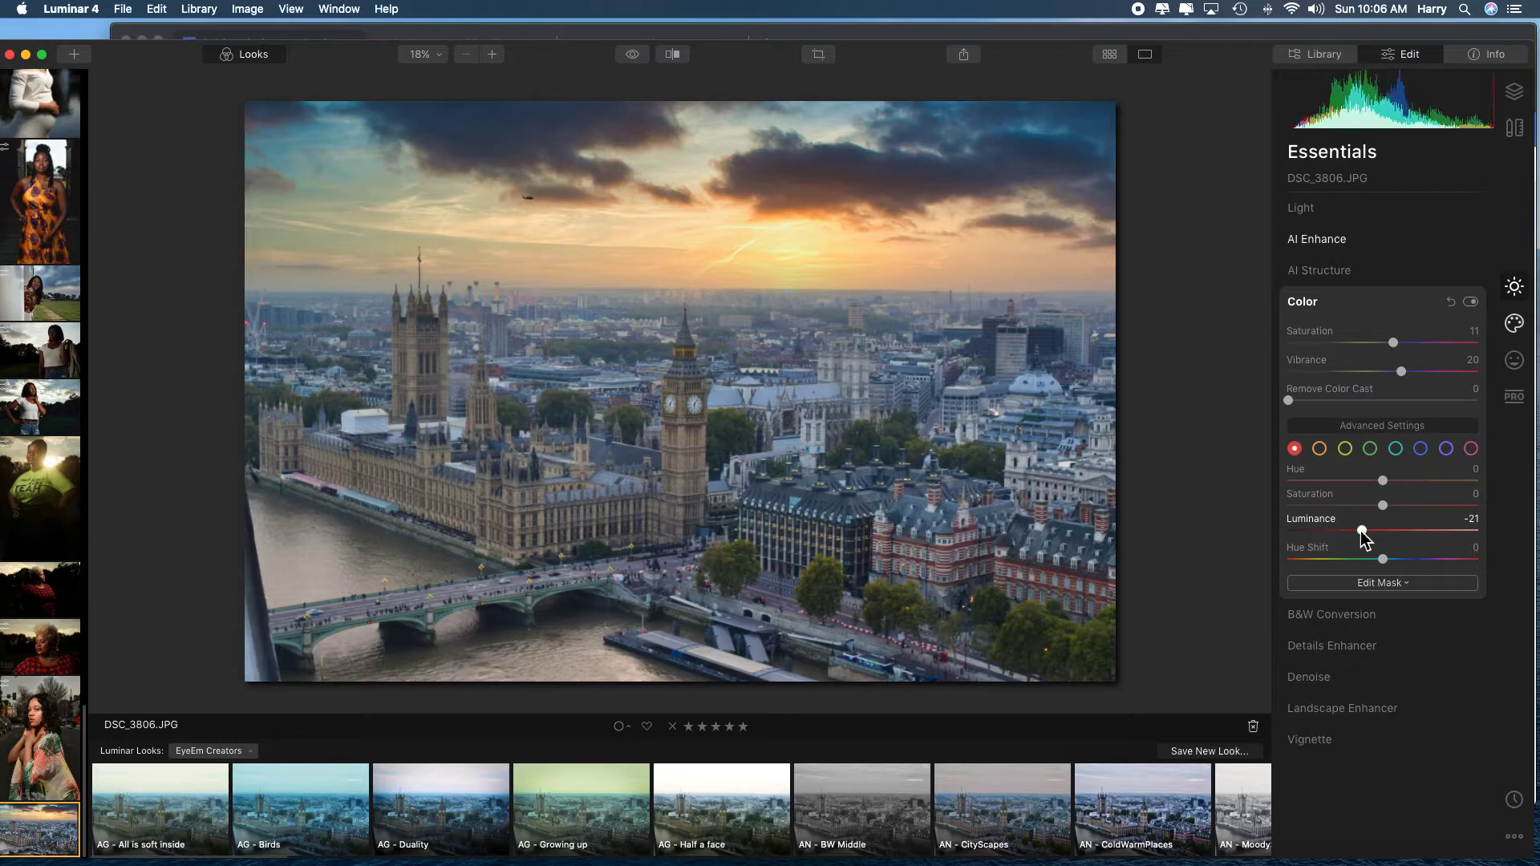
left_click(1319, 449)
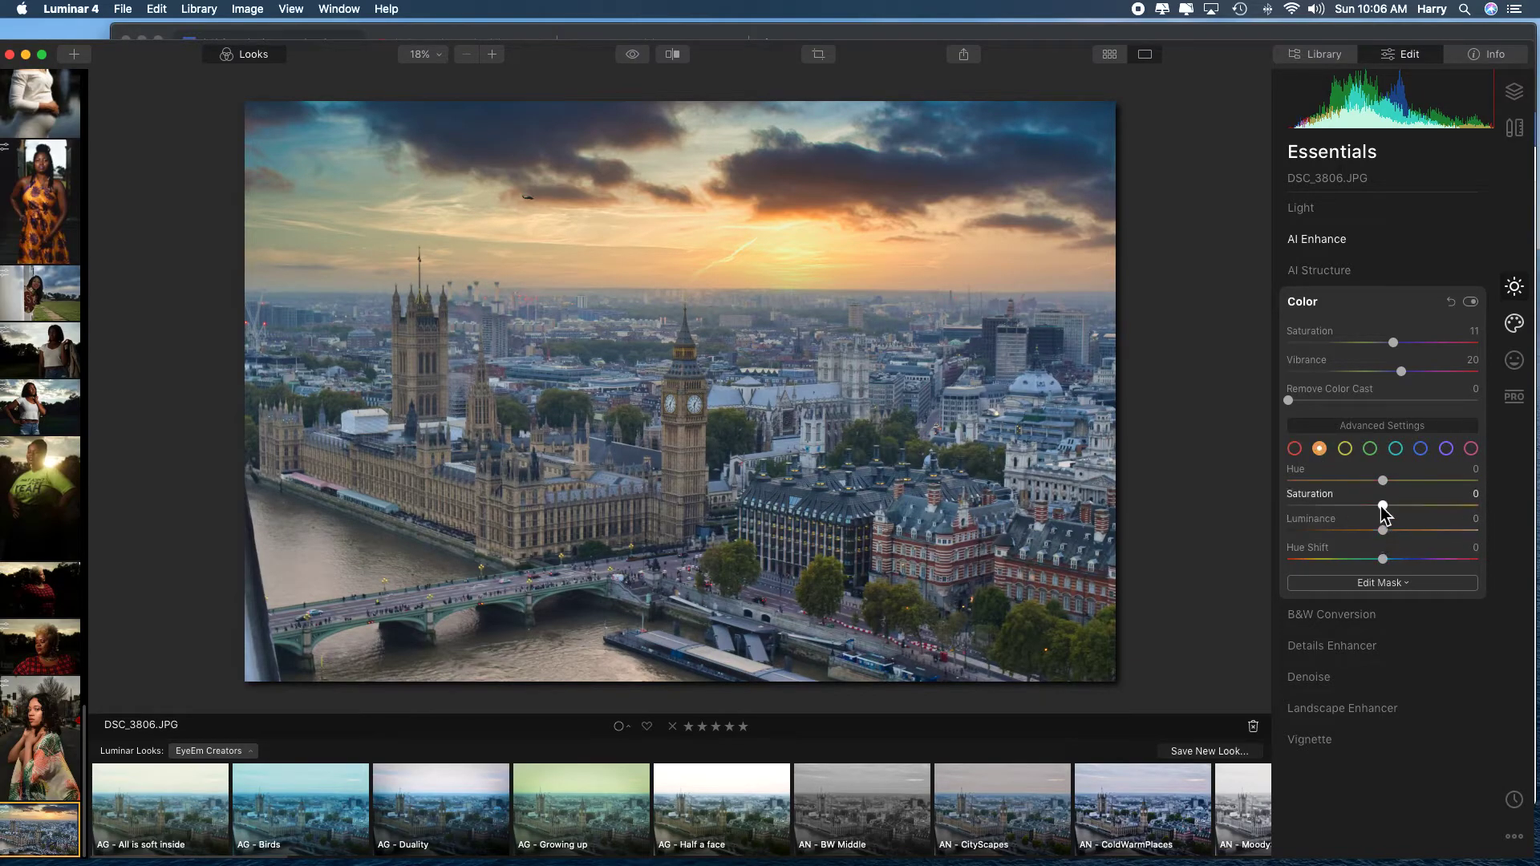
left_click_drag(1383, 506, 1373, 538)
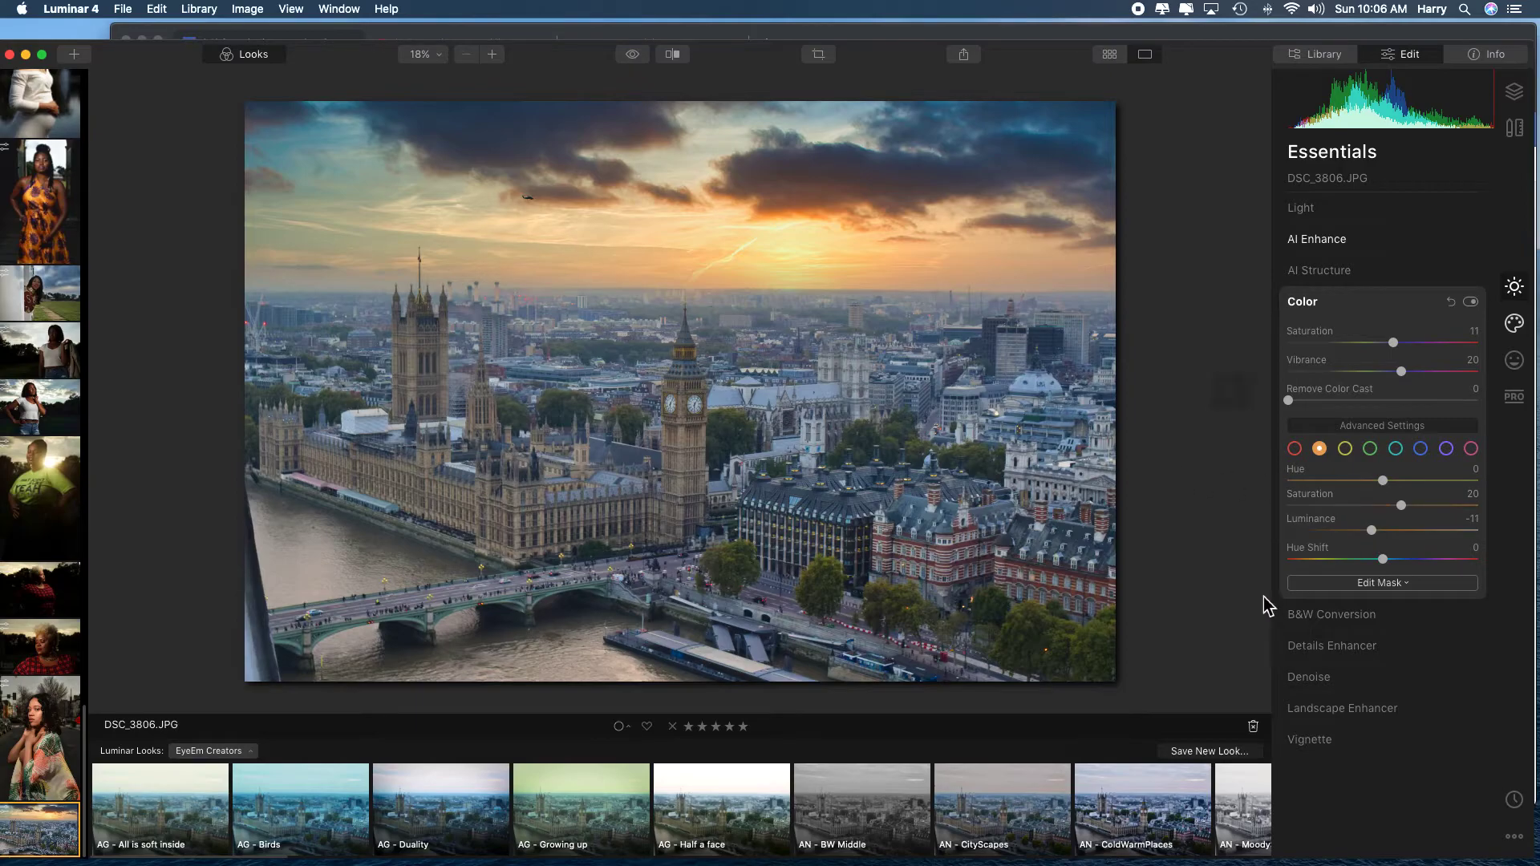
Try a Small Details value of 45 in Details Enhancer and check the effect up close on Big Ben.
left_click(1347, 654)
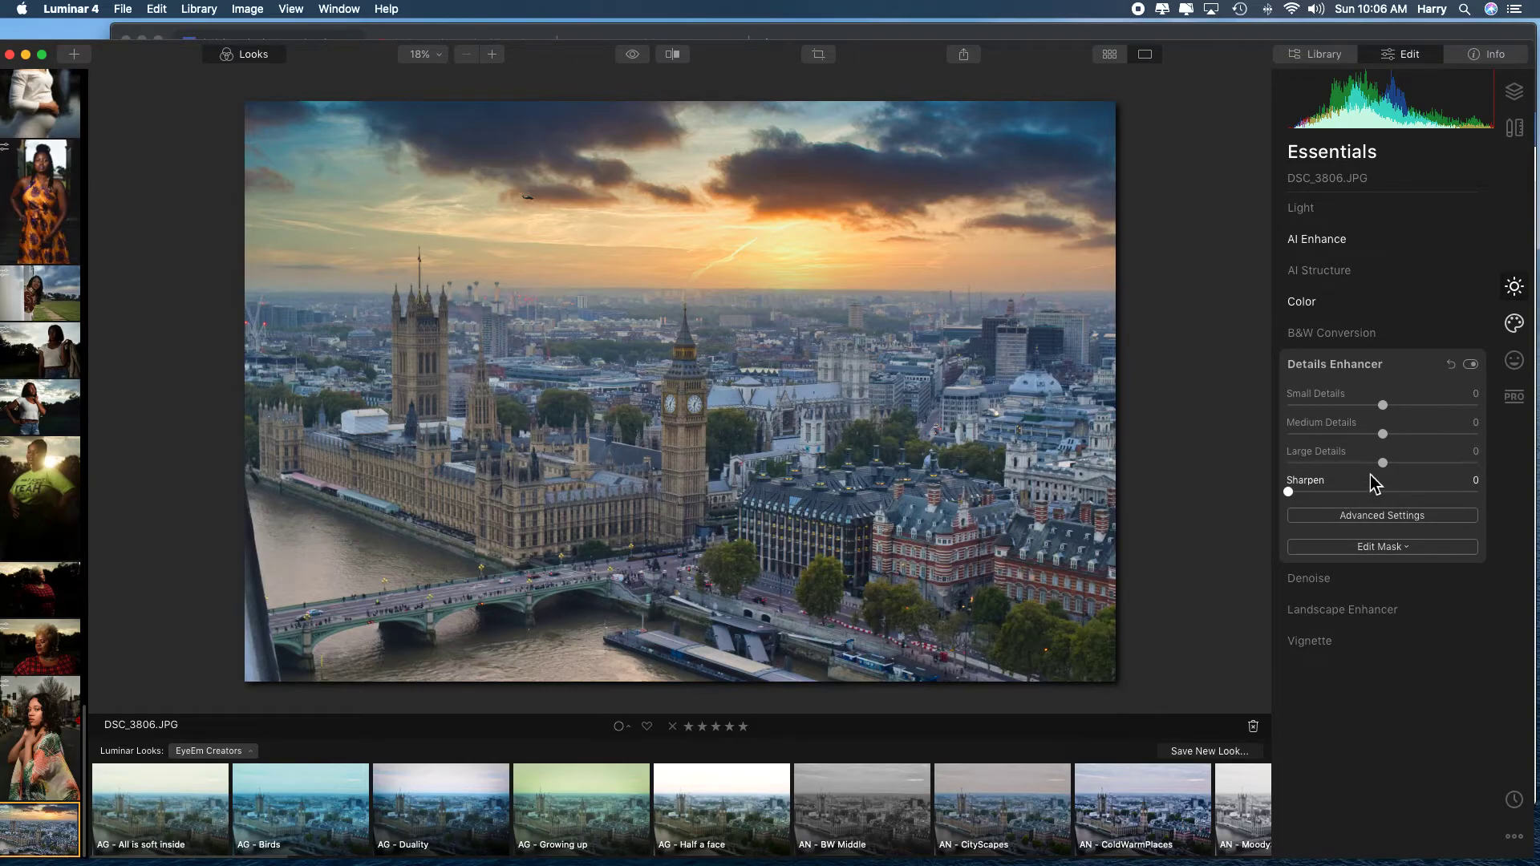
left_click_drag(1383, 405, 1423, 411)
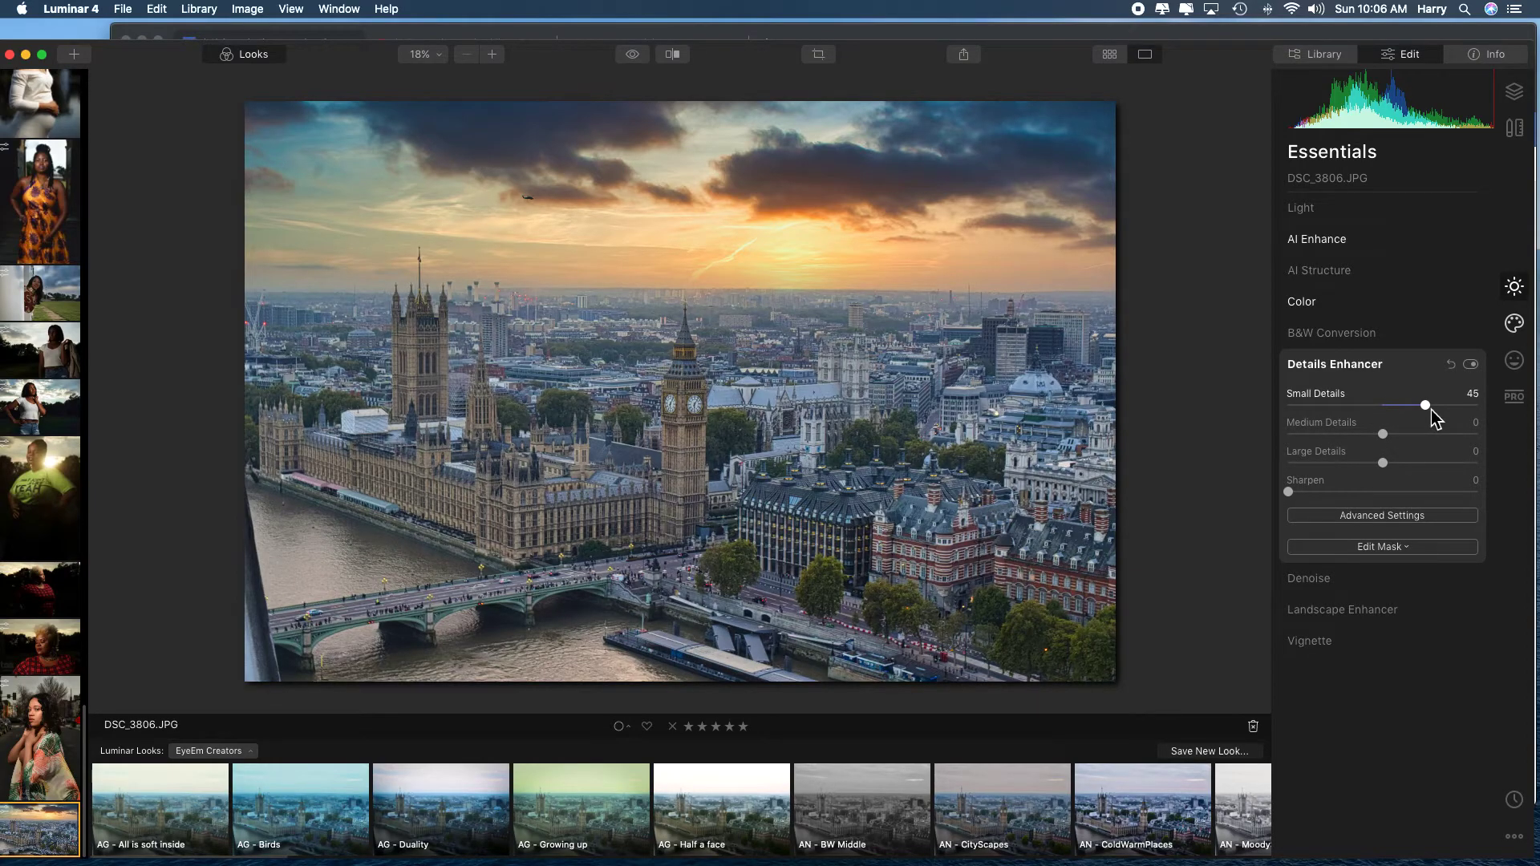
double_click(692, 439)
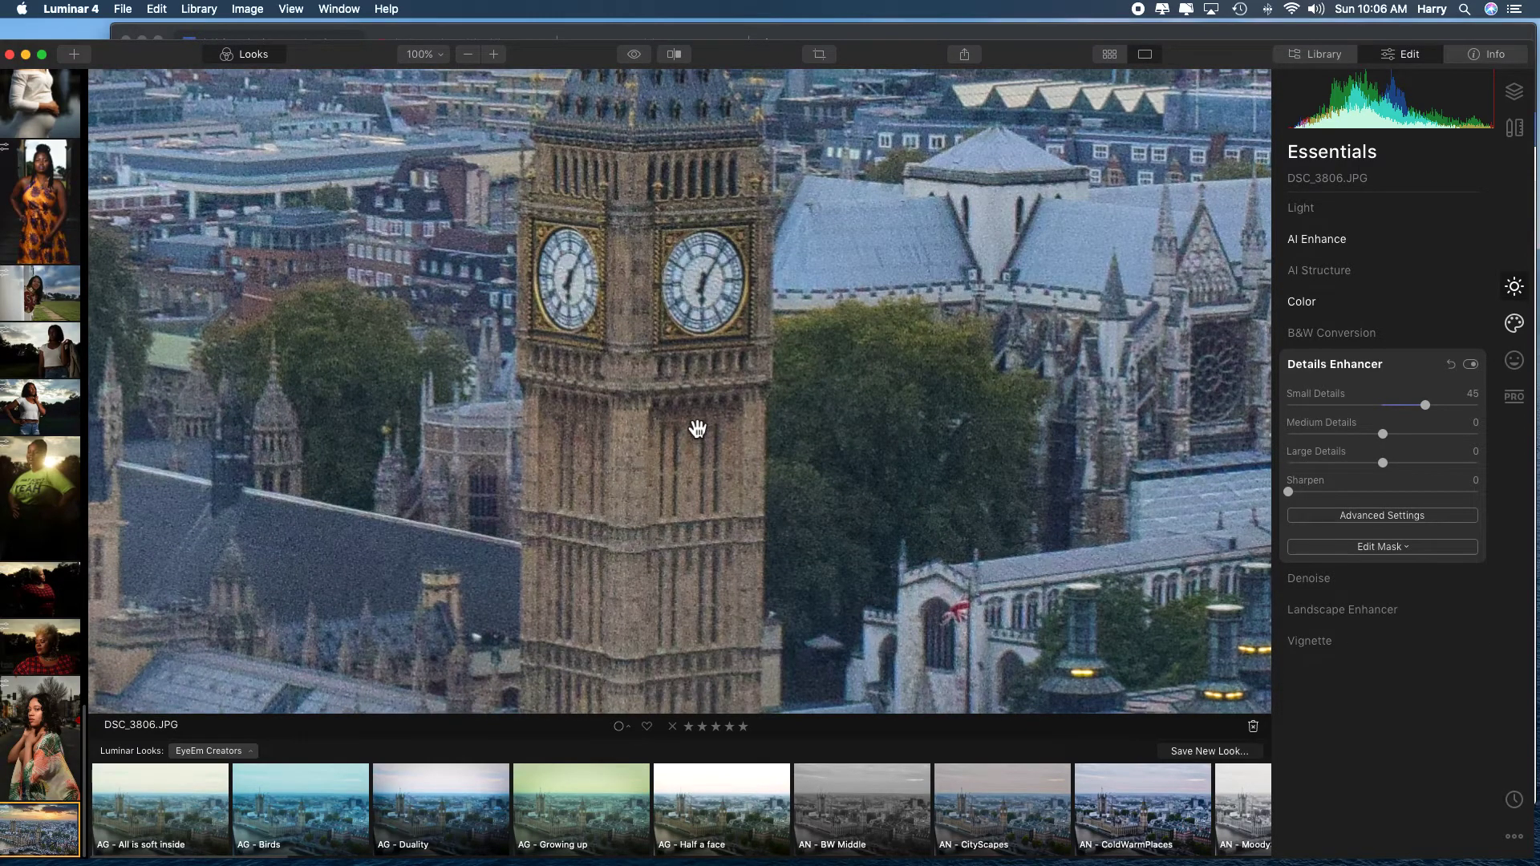
double_click(682, 336)
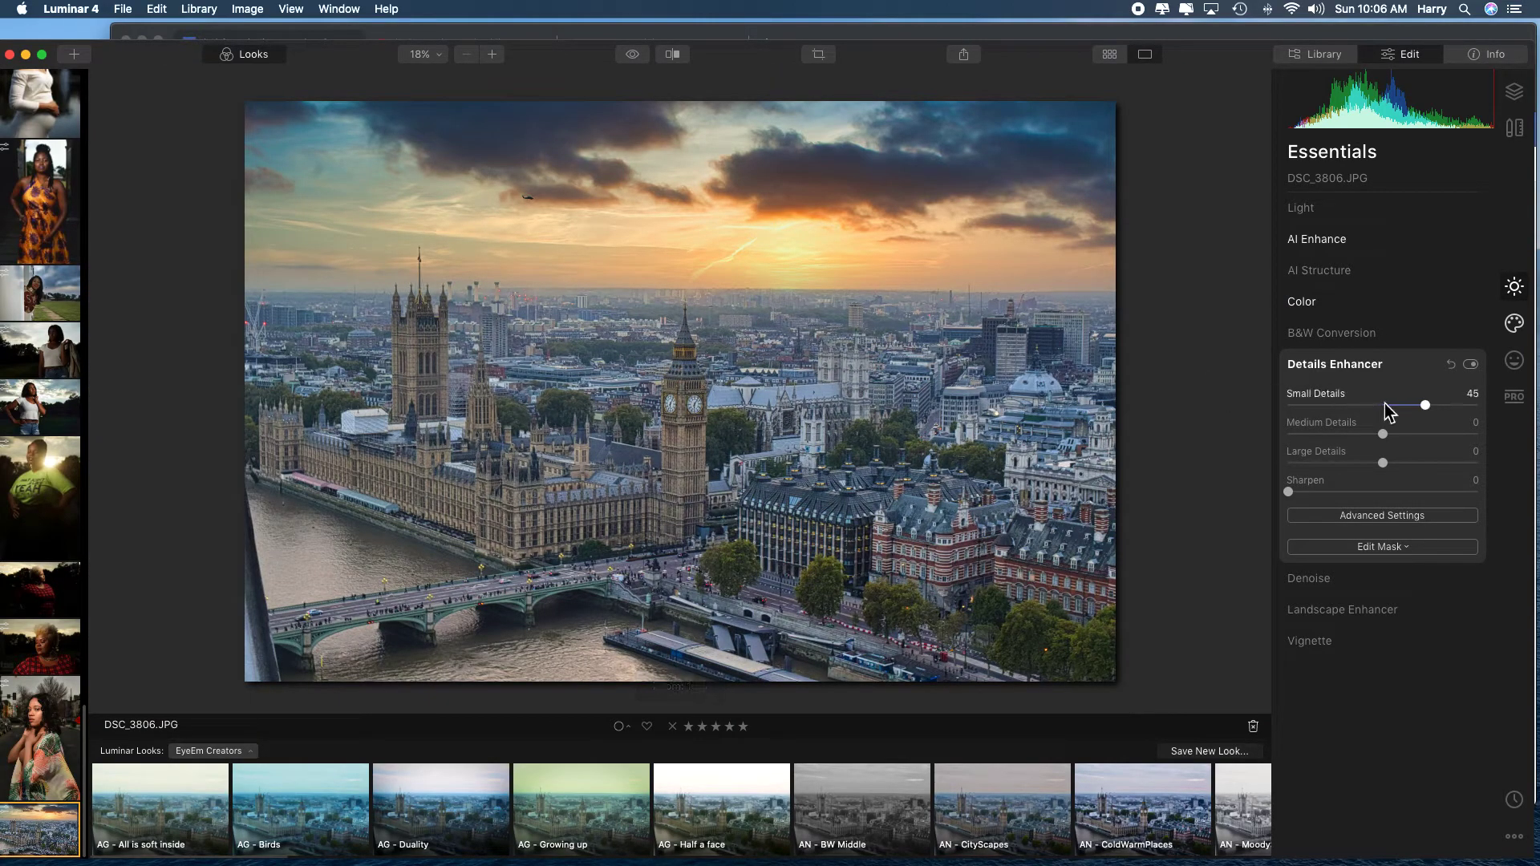
Lower the Small Details to 4 and set the Large Details to 2 after trying a stronger amount.
left_click_drag(1426, 406, 1400, 405)
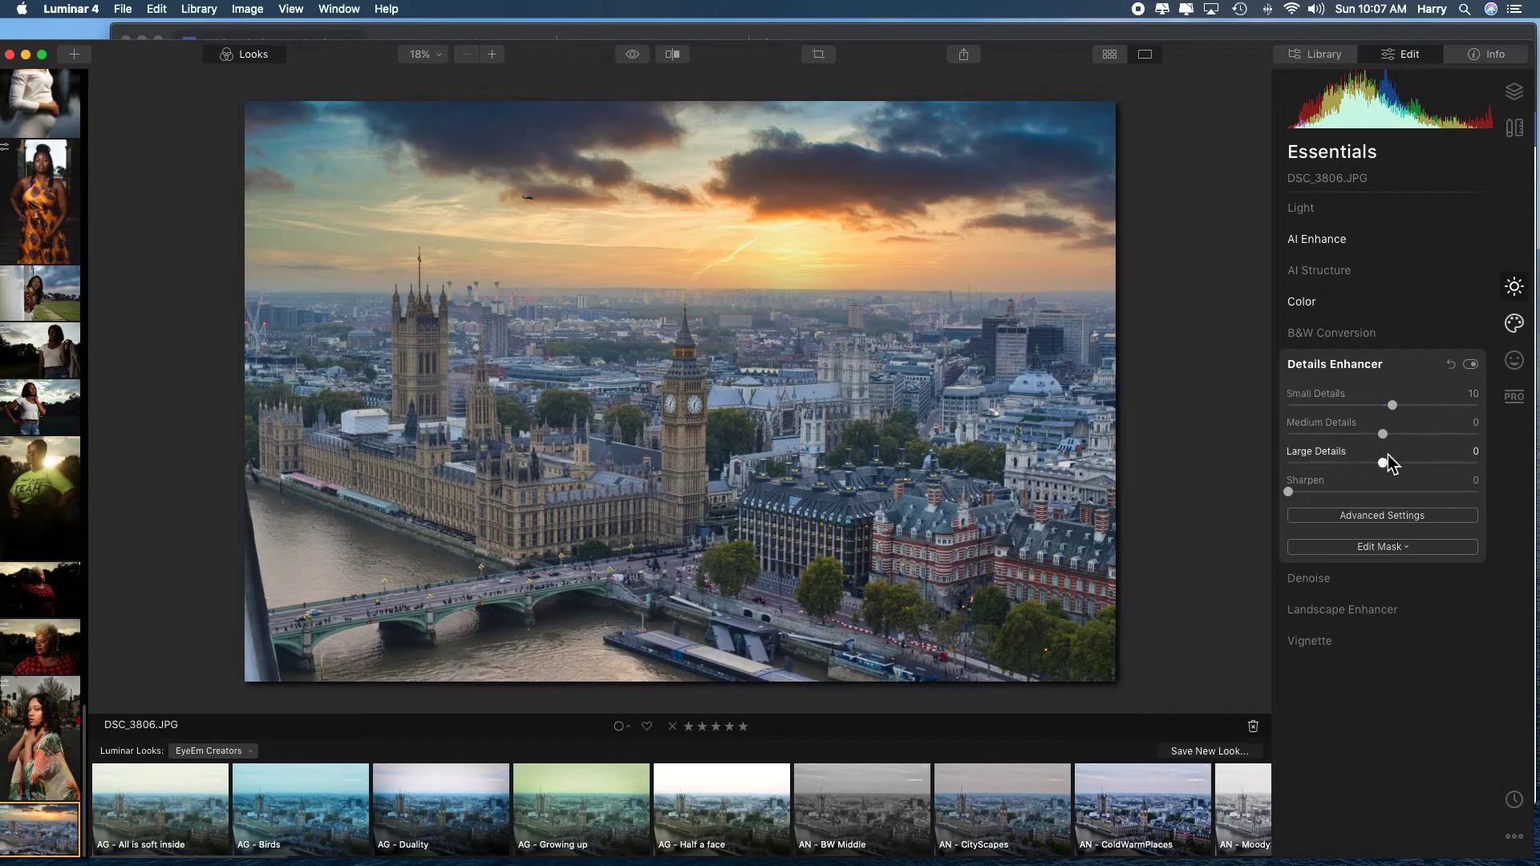
left_click_drag(1383, 464, 1441, 468)
left_click_drag(1442, 466, 1386, 469)
left_click_drag(1393, 410, 1387, 407)
Try strong sharpening, then reduce Sharpen to 3 and raise the Small Details to 16.
left_click_drag(1298, 495, 1417, 494)
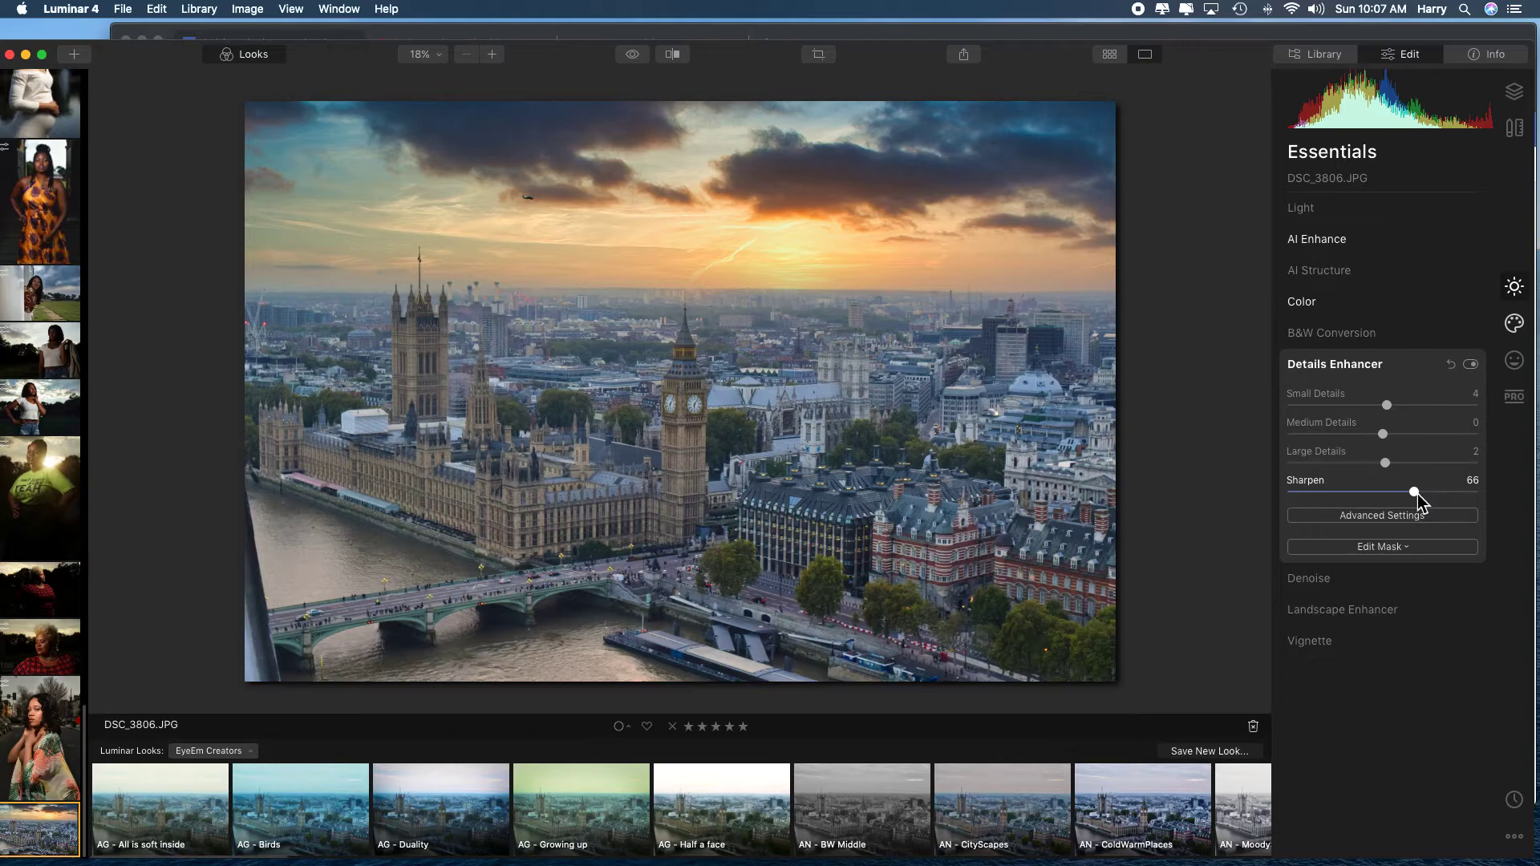
left_click_drag(1418, 495, 1484, 498)
left_click_drag(1481, 497, 1288, 497)
left_click_drag(1387, 405, 1400, 408)
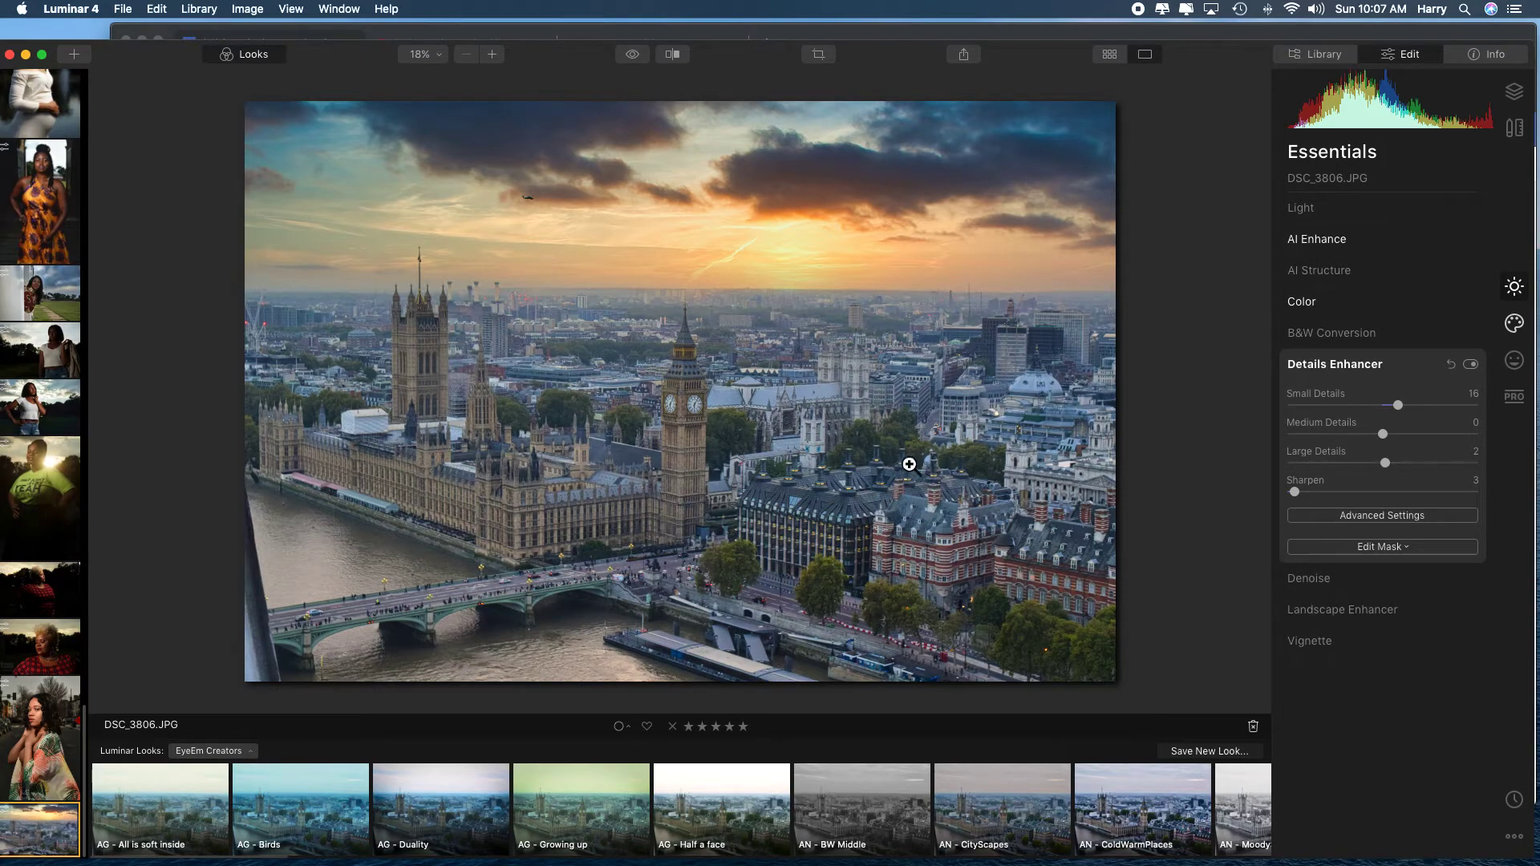
Inspect Big Ben's clock faces at 100%, and compare the whole photo with the original in the split before/after view.
left_click(694, 412)
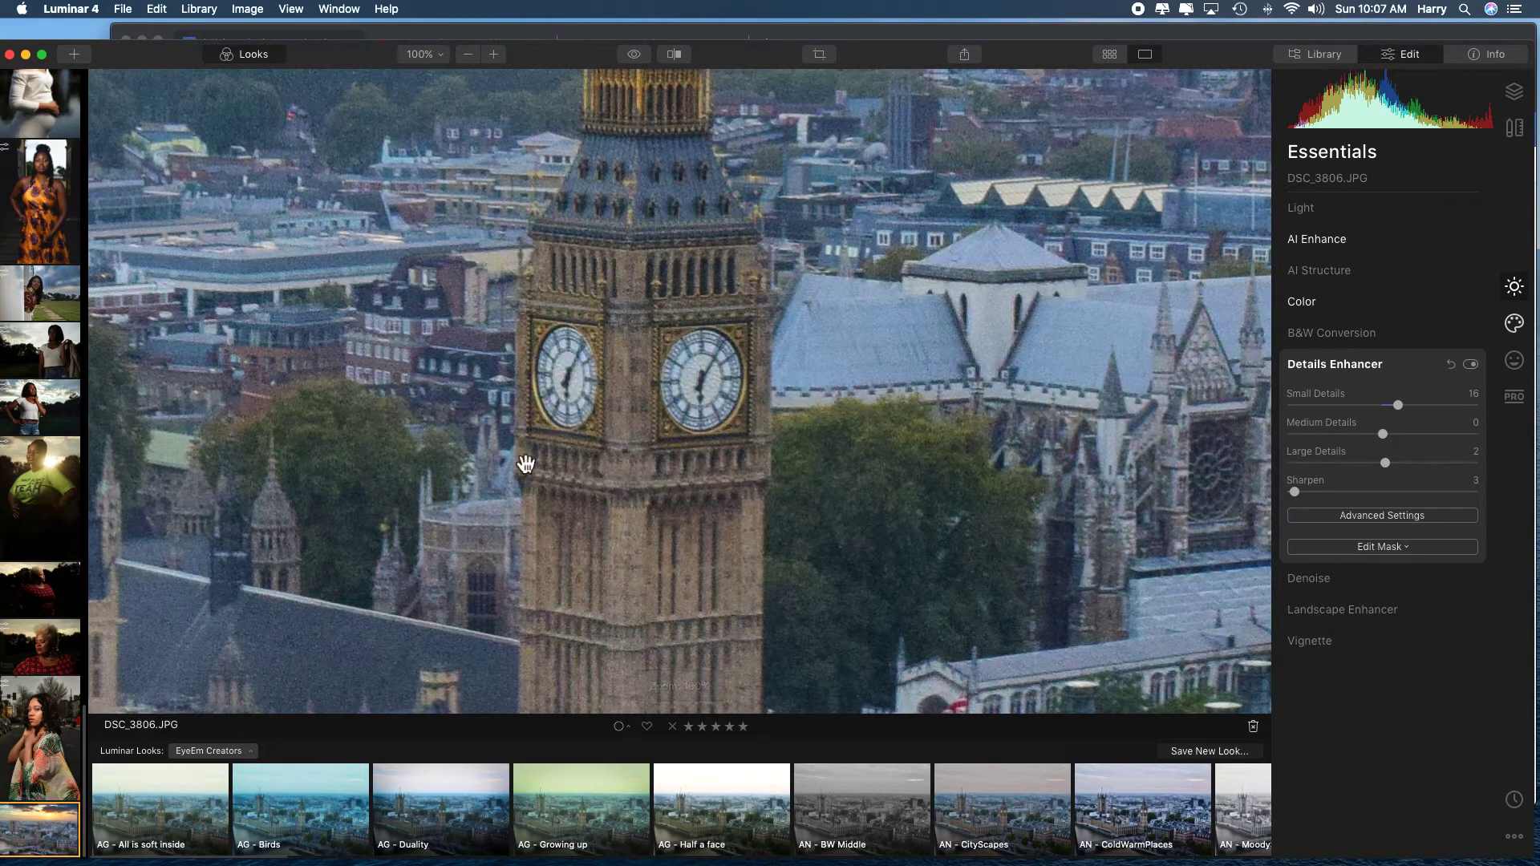
left_click(688, 388)
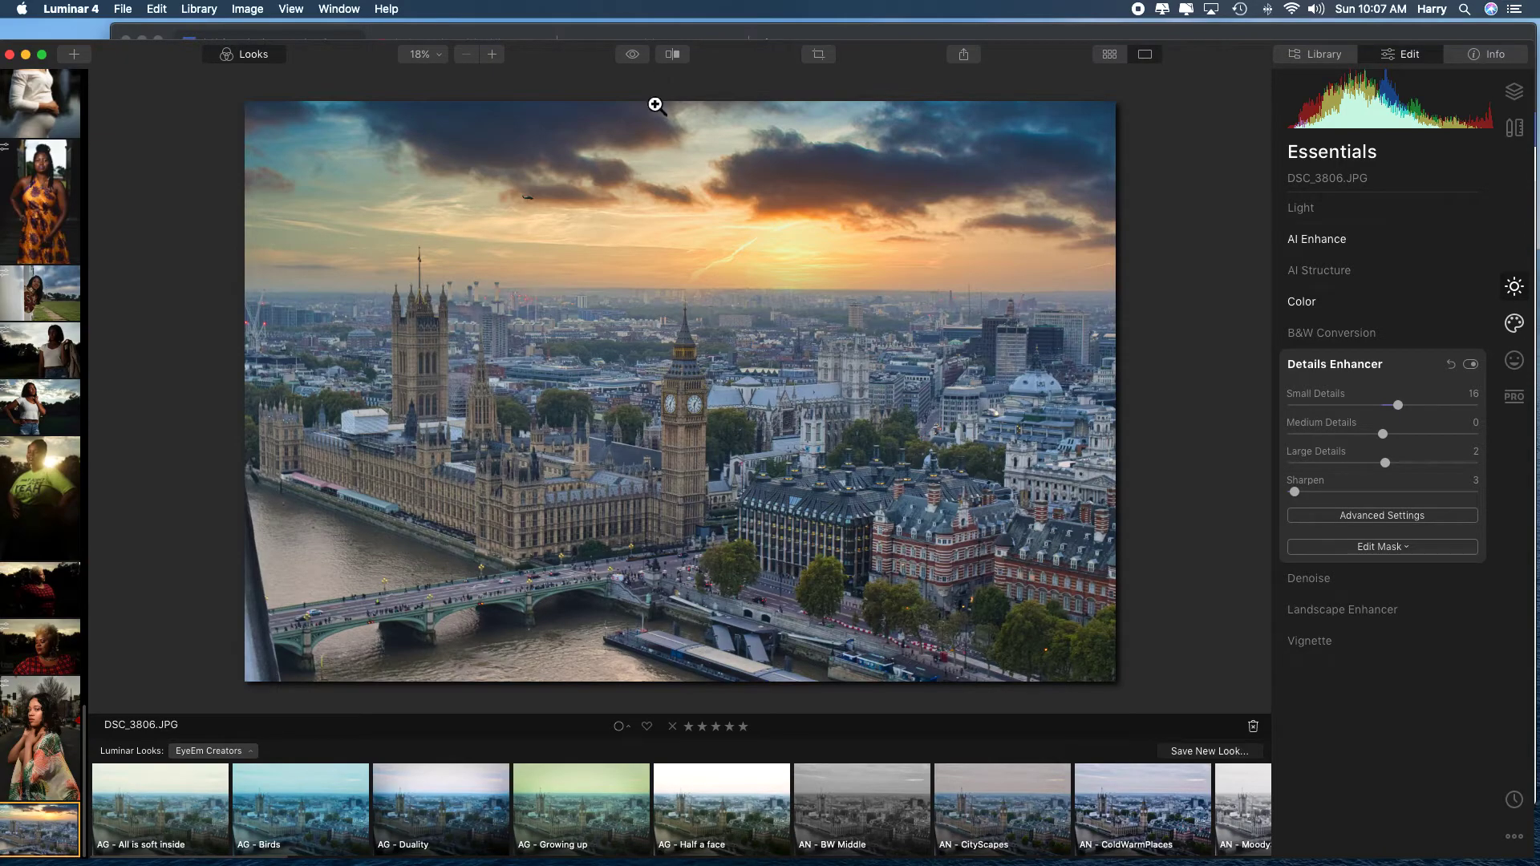
left_click(675, 55)
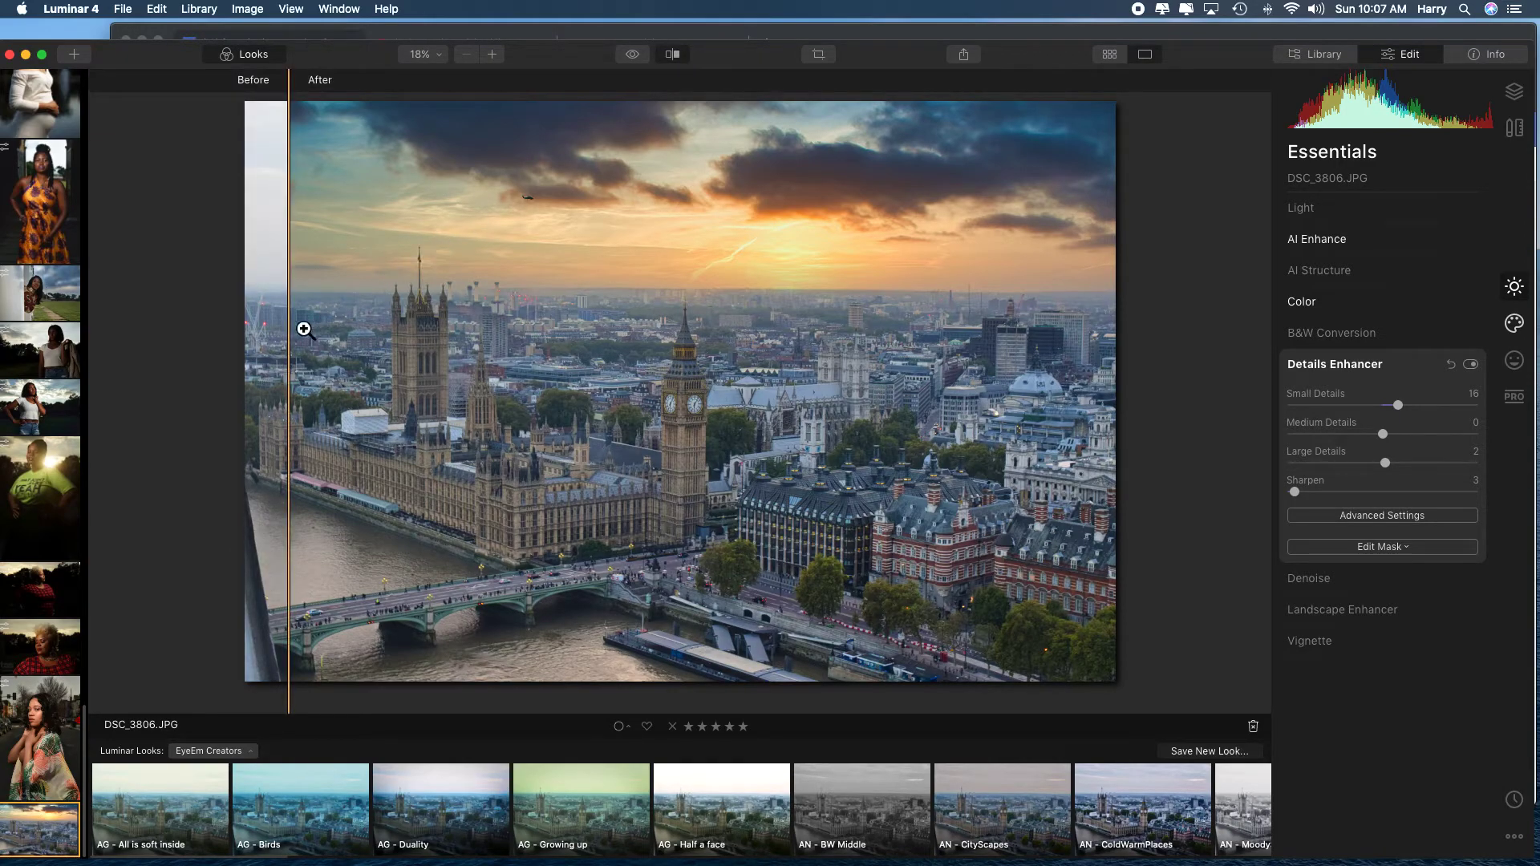
left_click_drag(292, 337, 1093, 332)
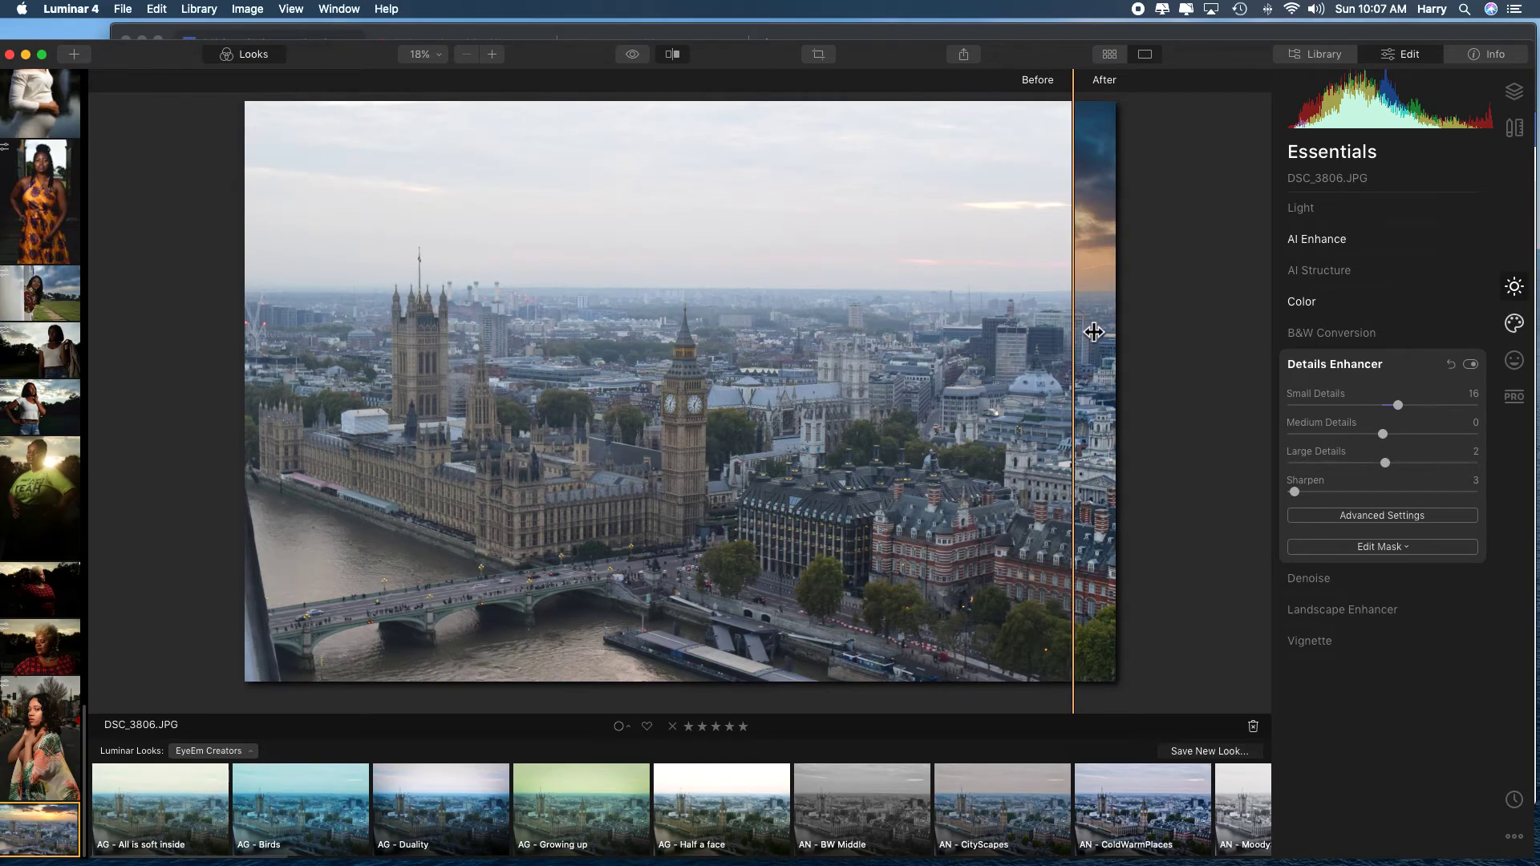
left_click_drag(1094, 332, 260, 314)
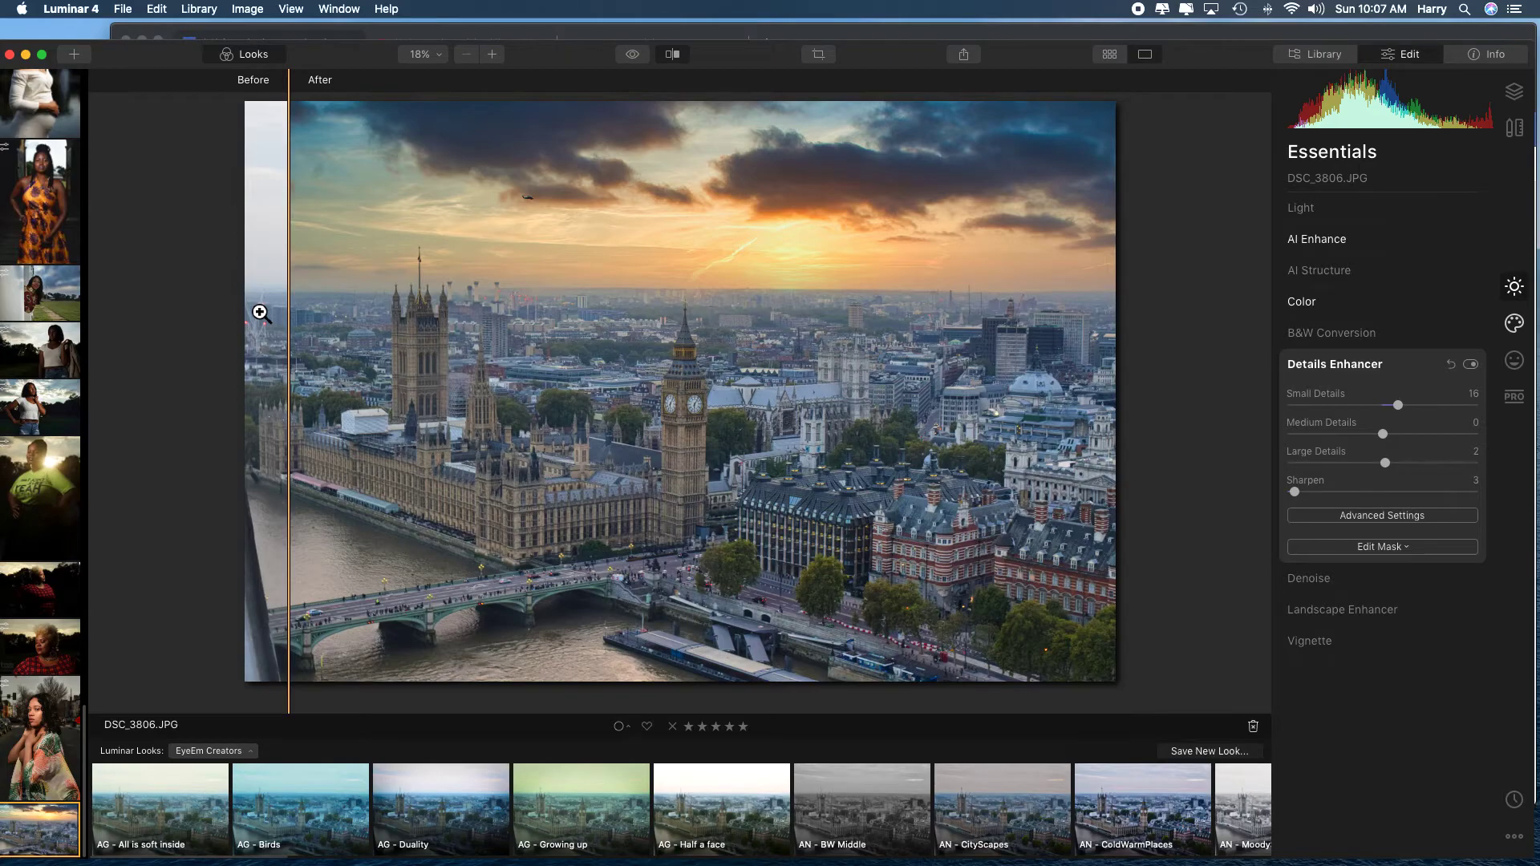
left_click(673, 58)
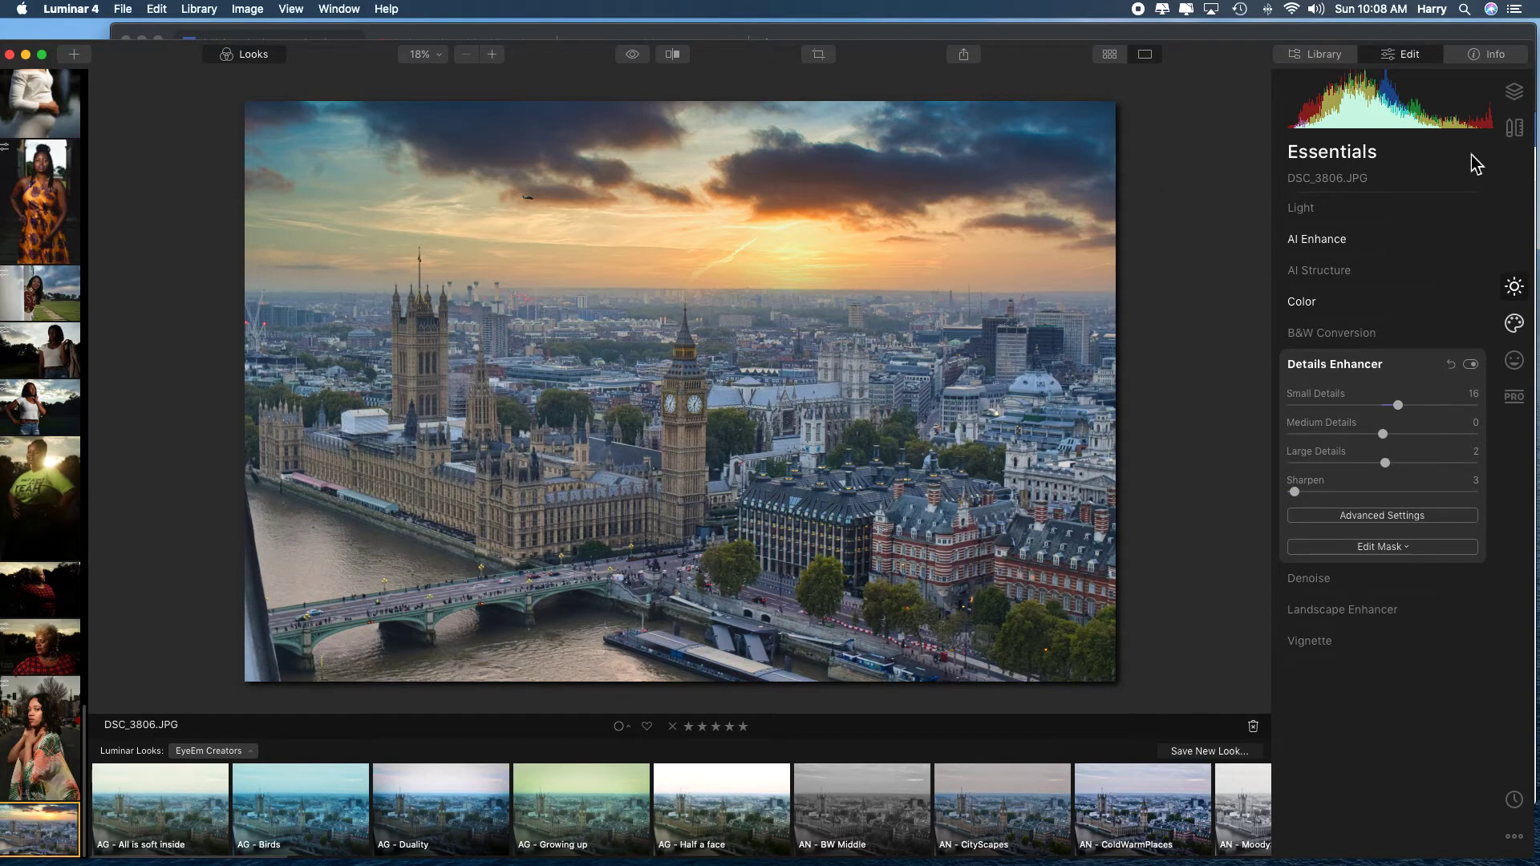
Erase the upper part of the dark frame over the river at the photo's left edge, using an eraser size of 20.
left_click(1512, 133)
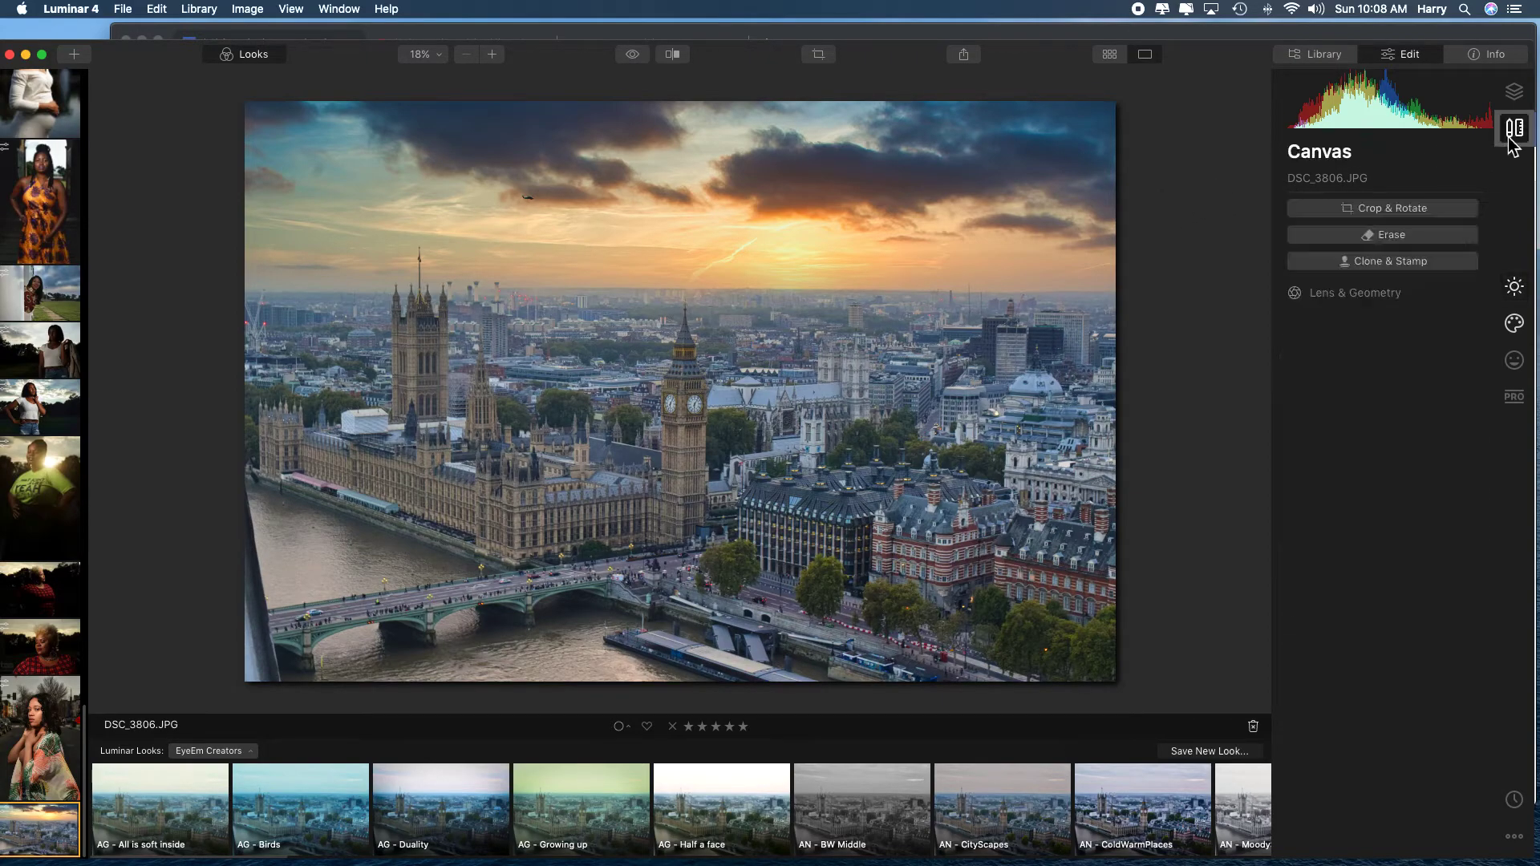
left_click(1394, 241)
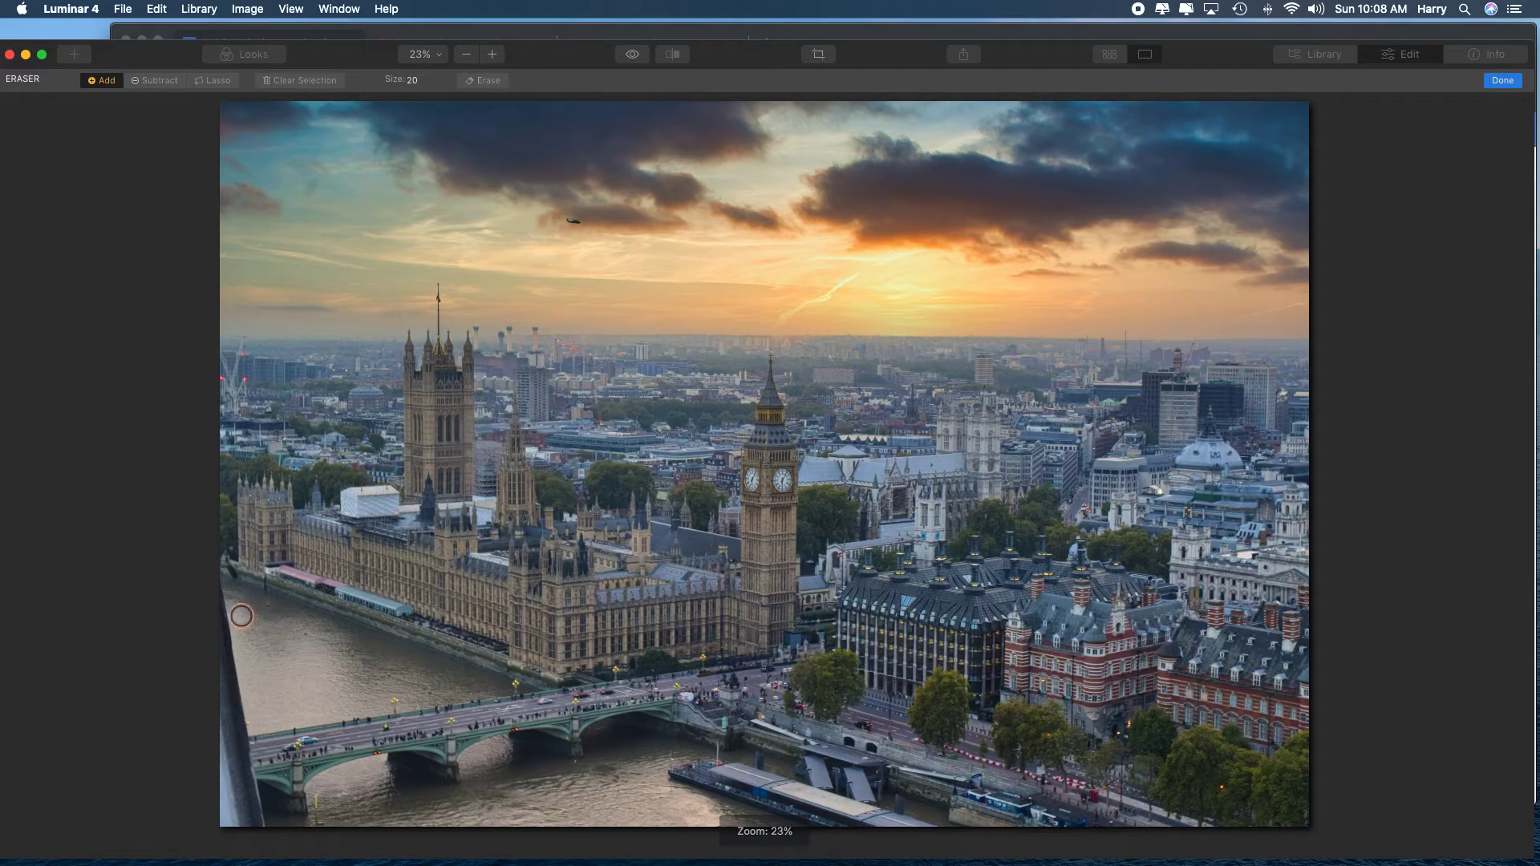
mouse_move(235, 609)
left_mouse_down()
mouse_move(246, 735)
mouse_move(239, 629)
left_mouse_up()
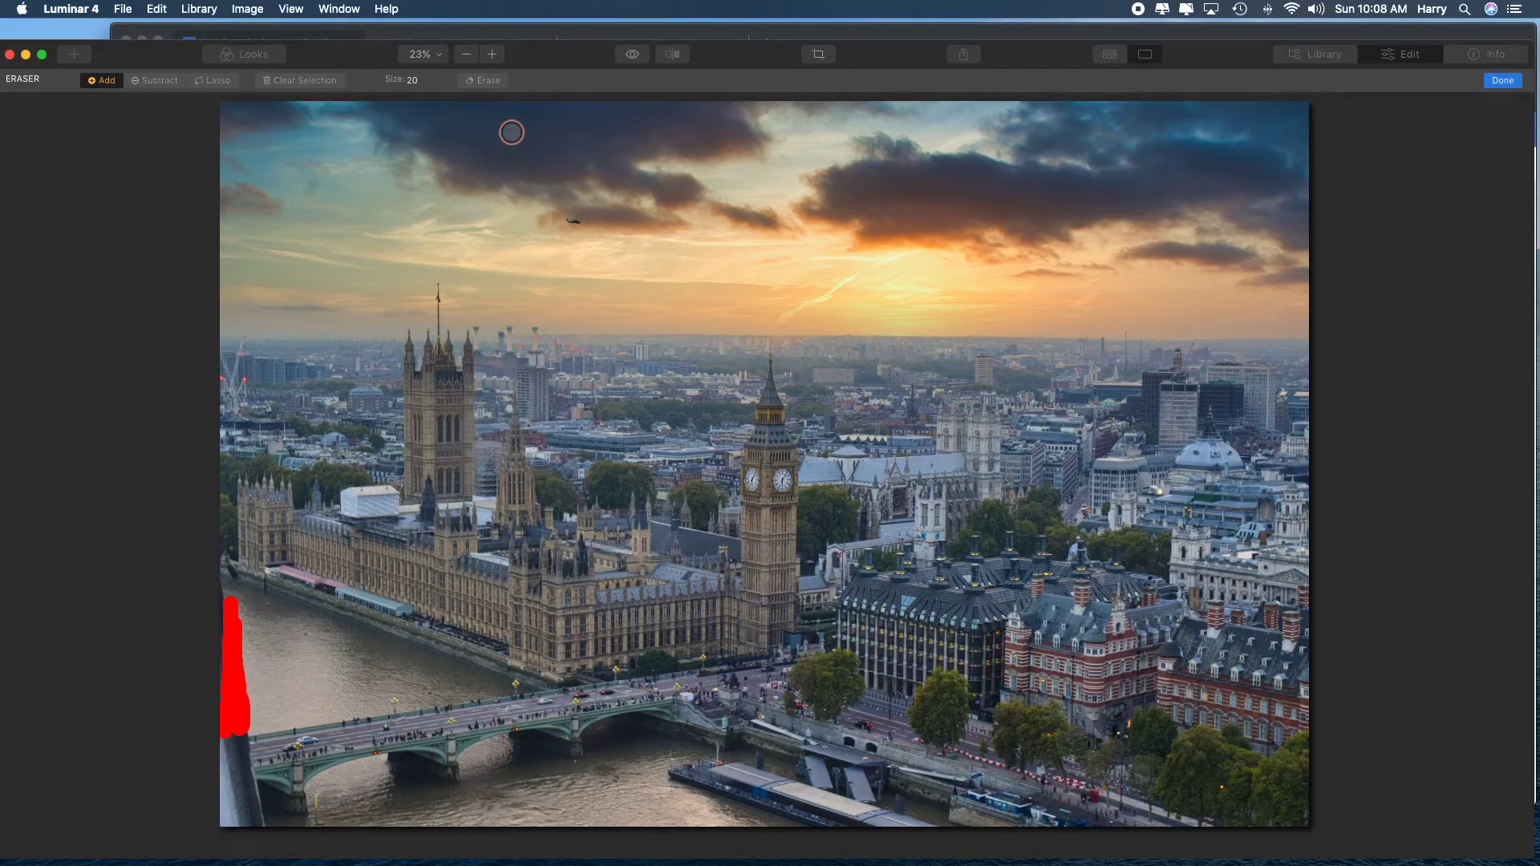
left_click(485, 86)
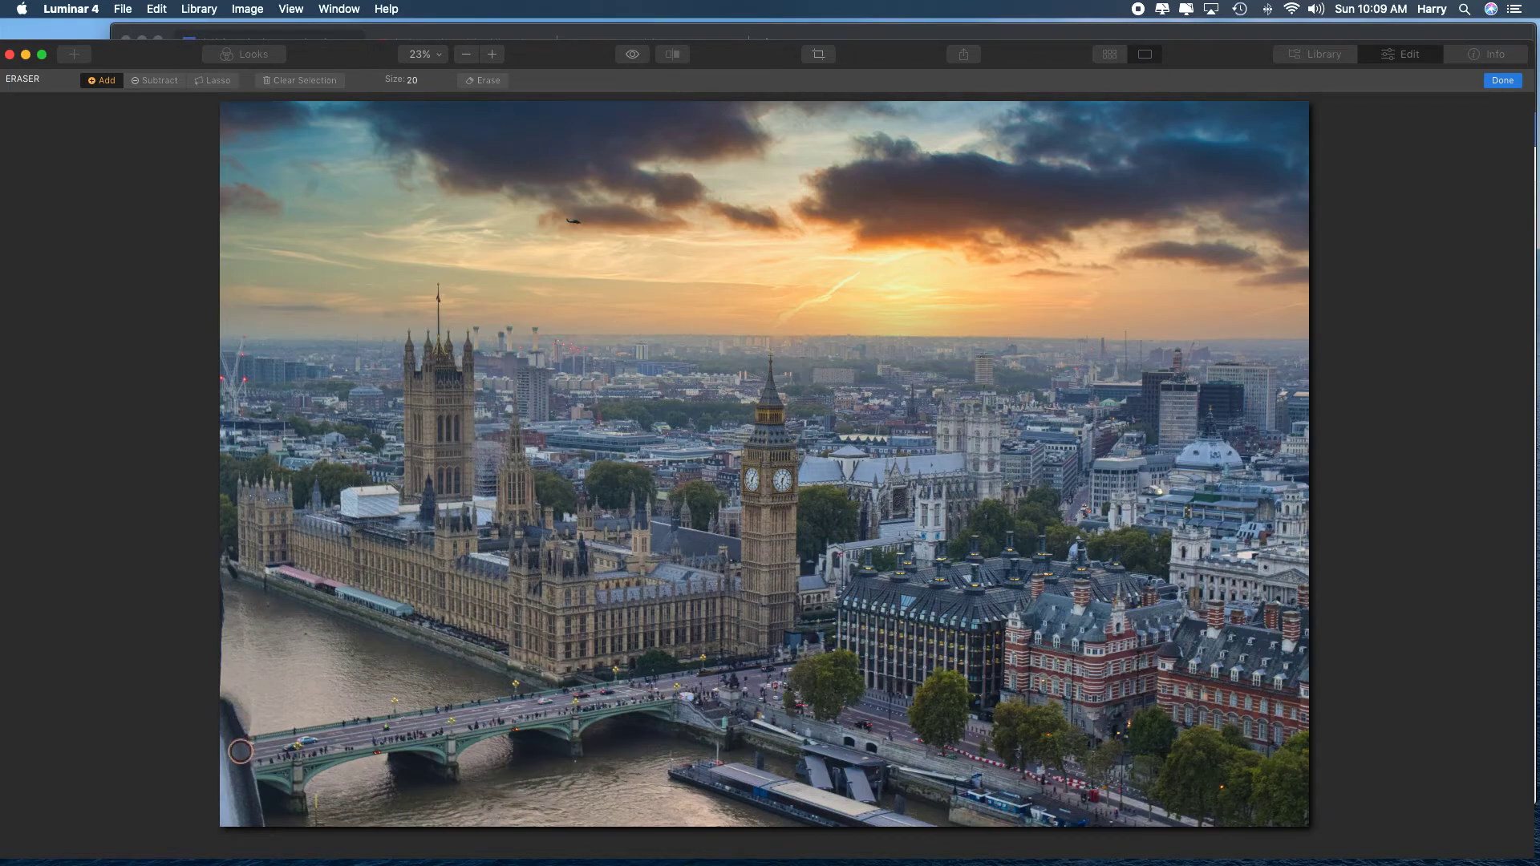
Try to erase the frame section beside the left end of the bridge, and finish the Erase session.
mouse_move(241, 752)
left_mouse_down()
mouse_move(229, 746)
mouse_move(235, 782)
left_mouse_up()
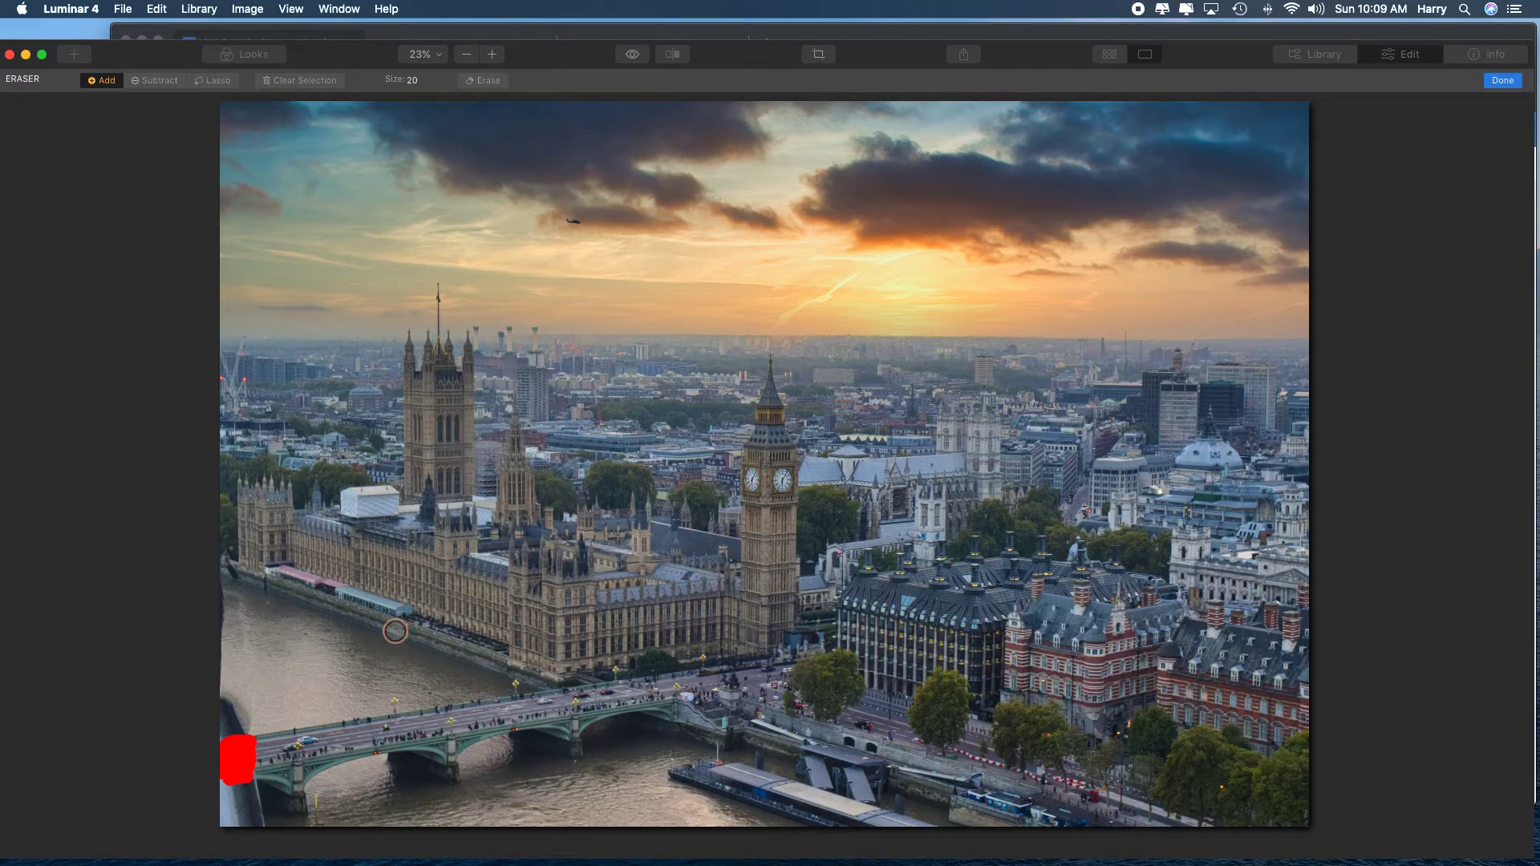
left_click(486, 81)
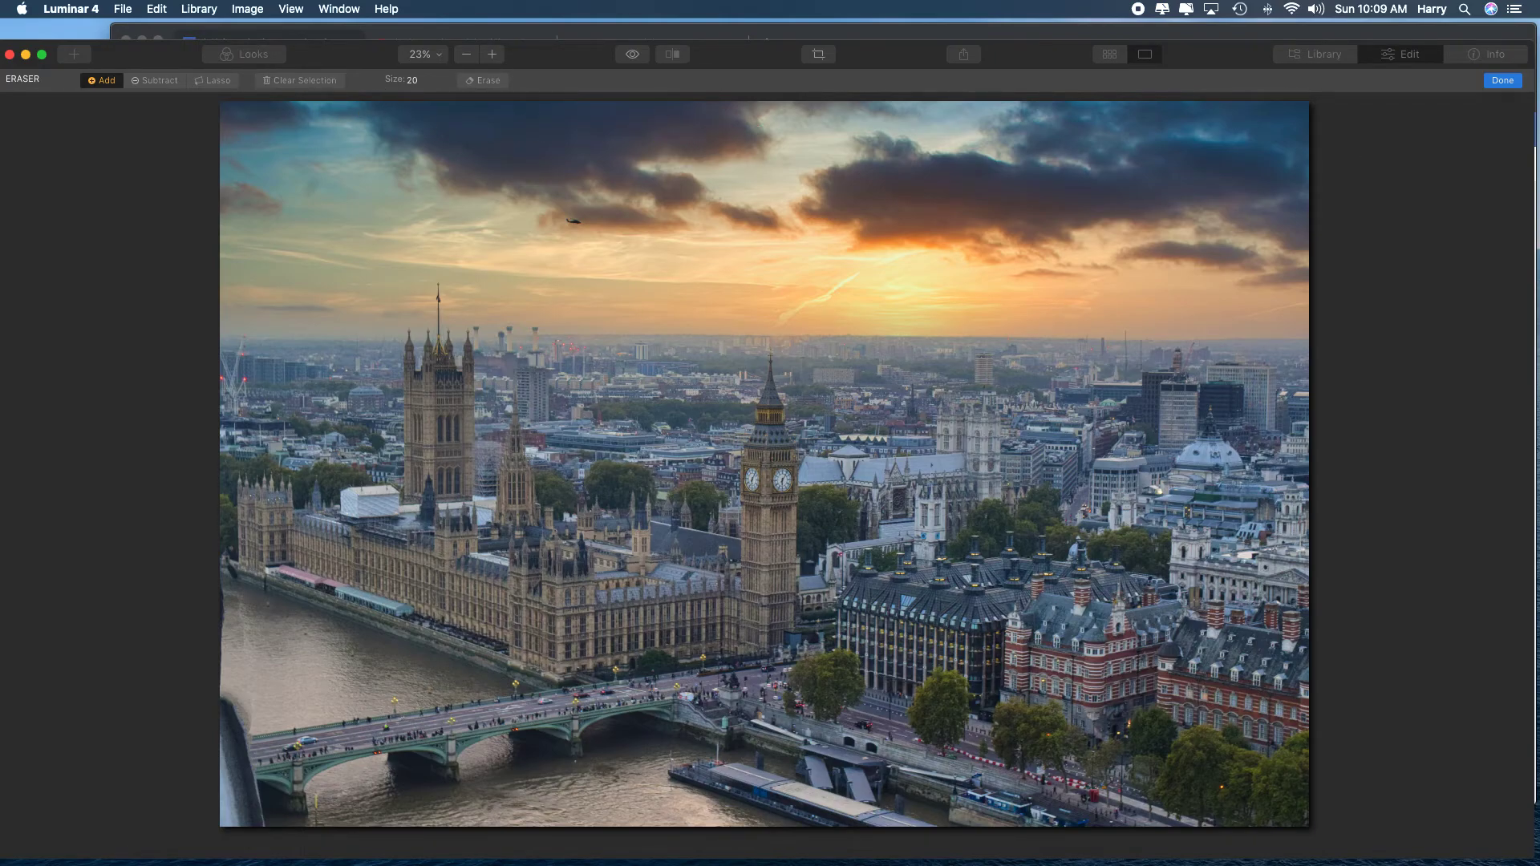
left_click(1505, 82)
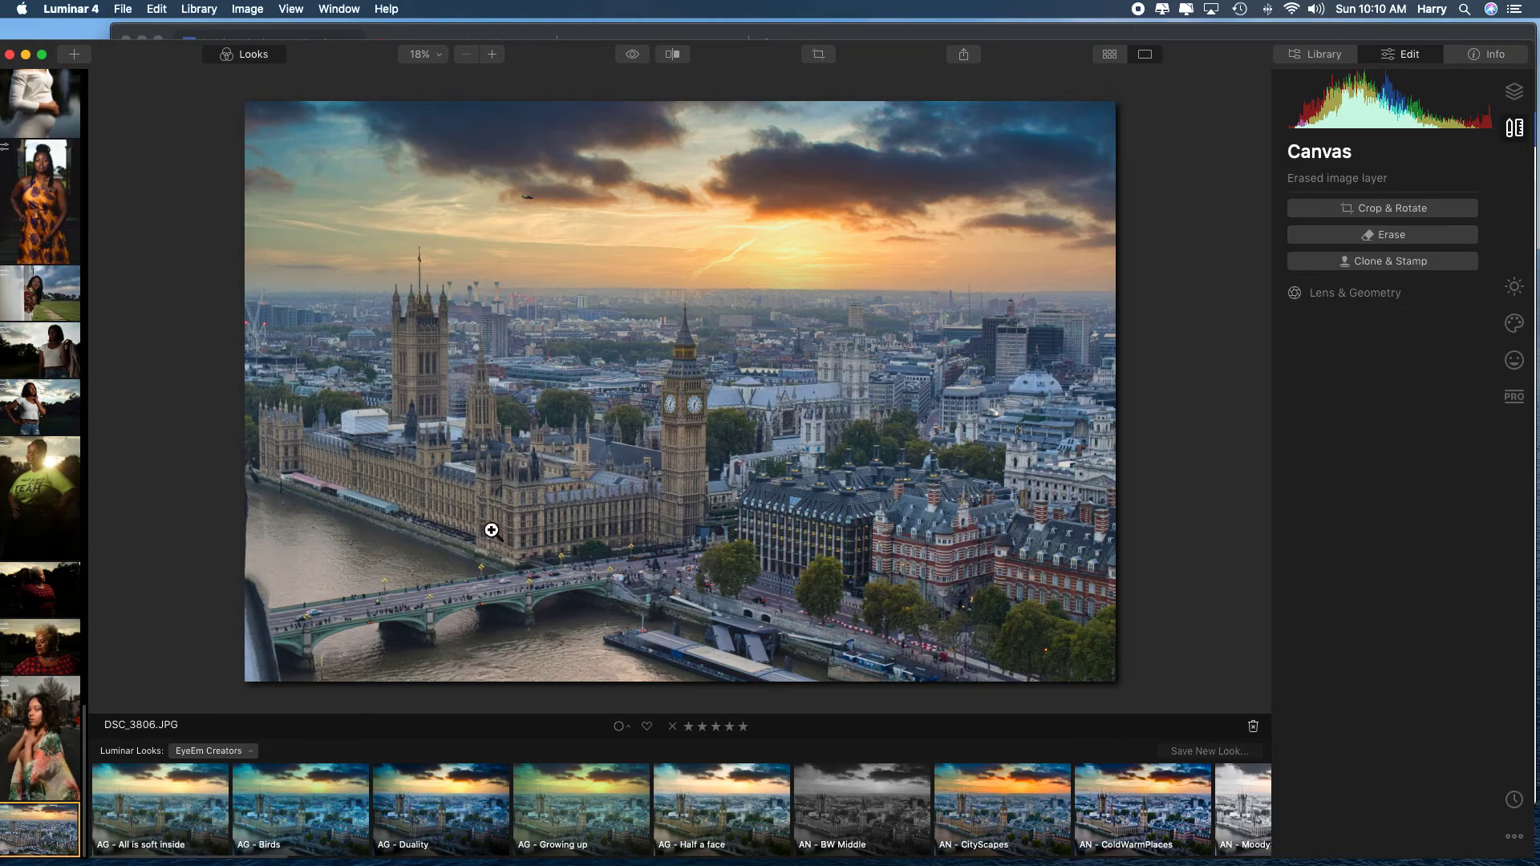
left_click(1429, 263)
left_click(680, 56)
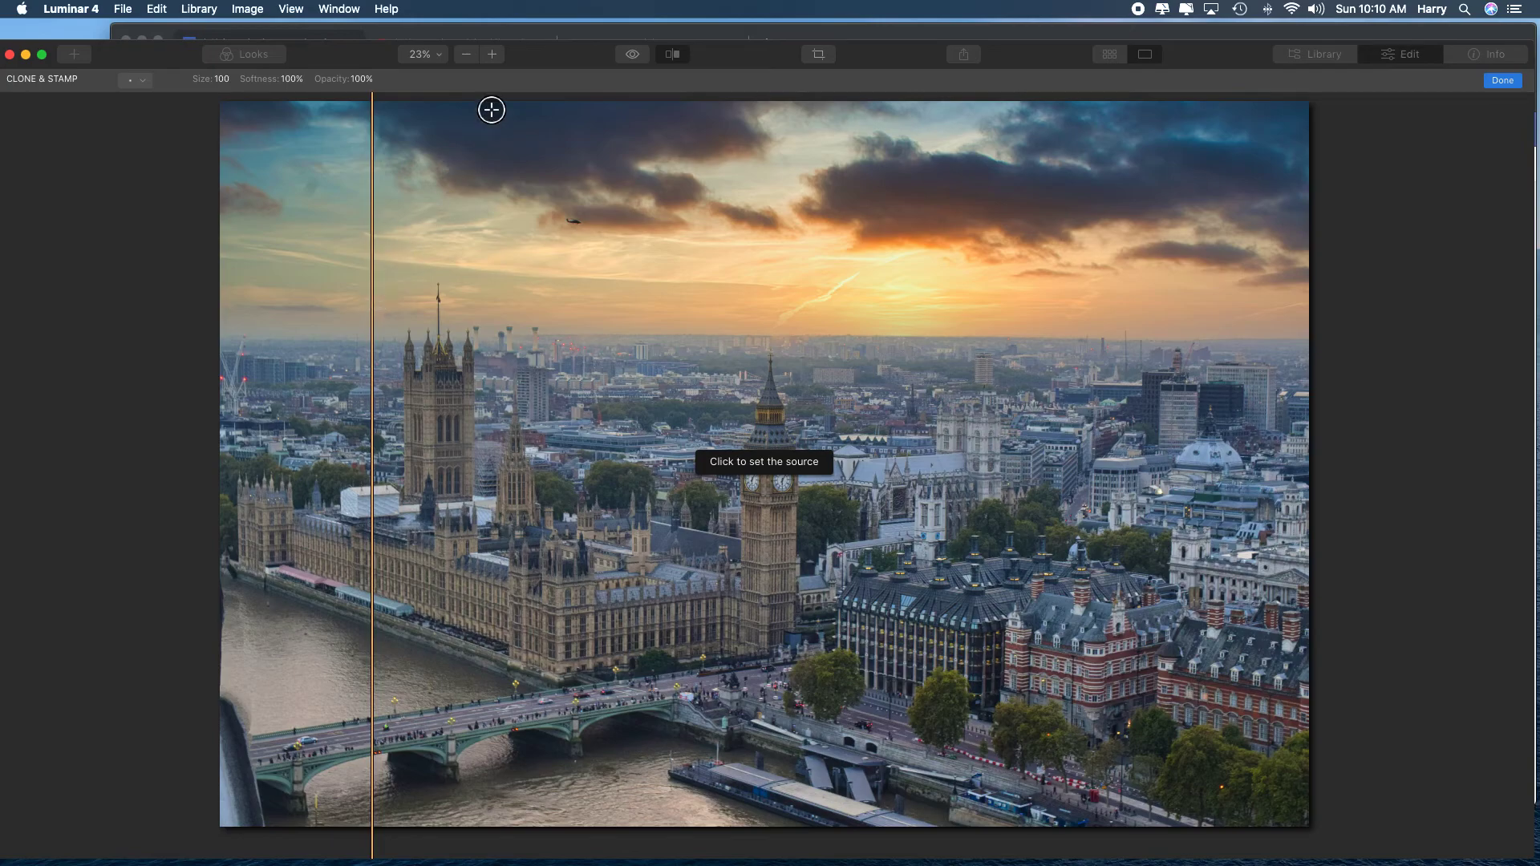
left_click(1502, 80)
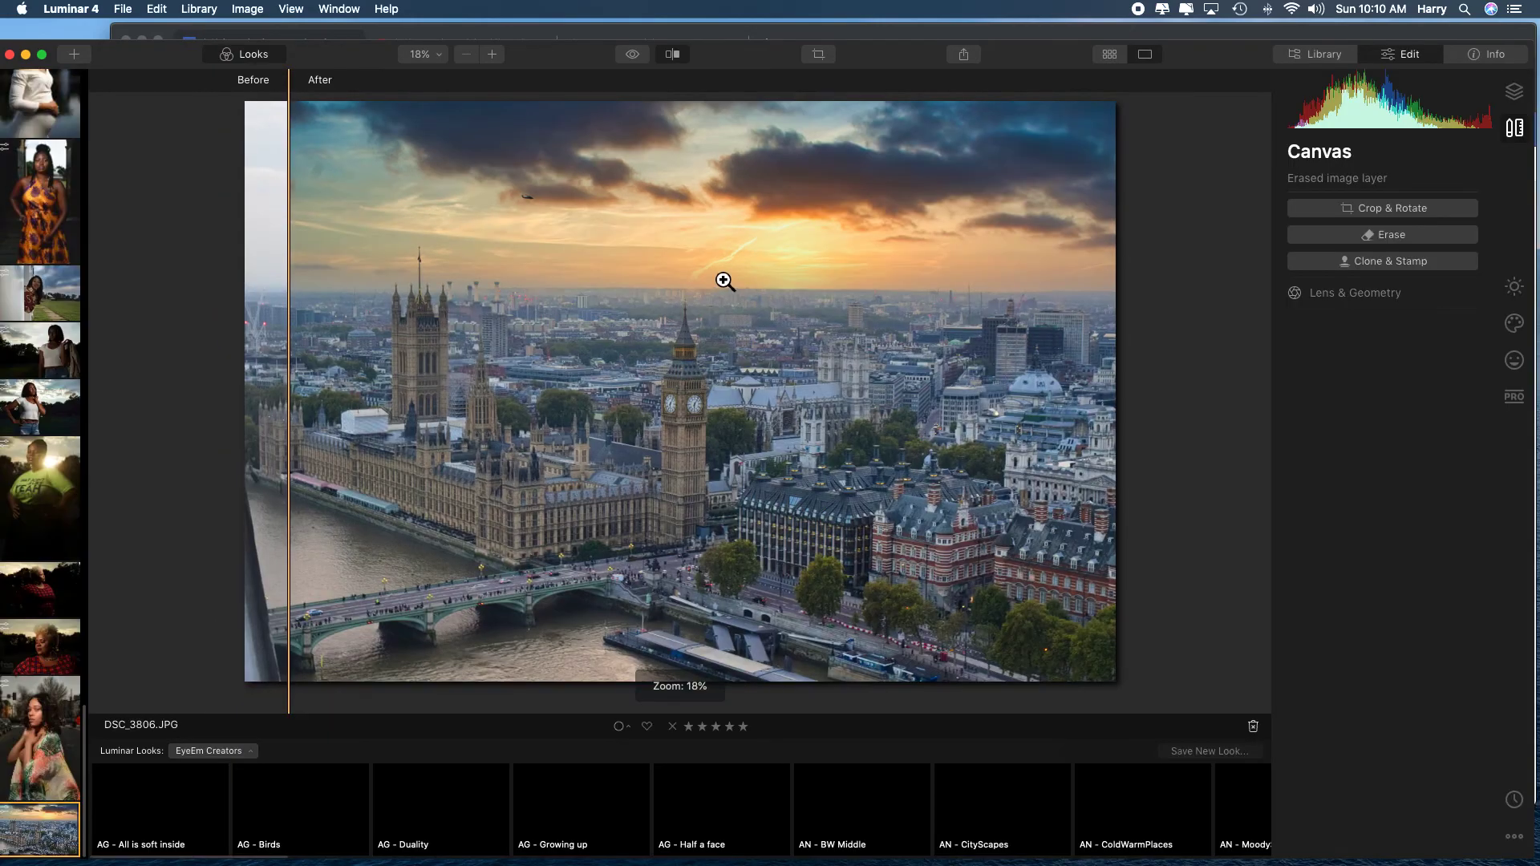
Compare the edited London skyline photo with its original, keeping the split before/after divider near the photo's left edge.
left_click(725, 282)
left_click(725, 281)
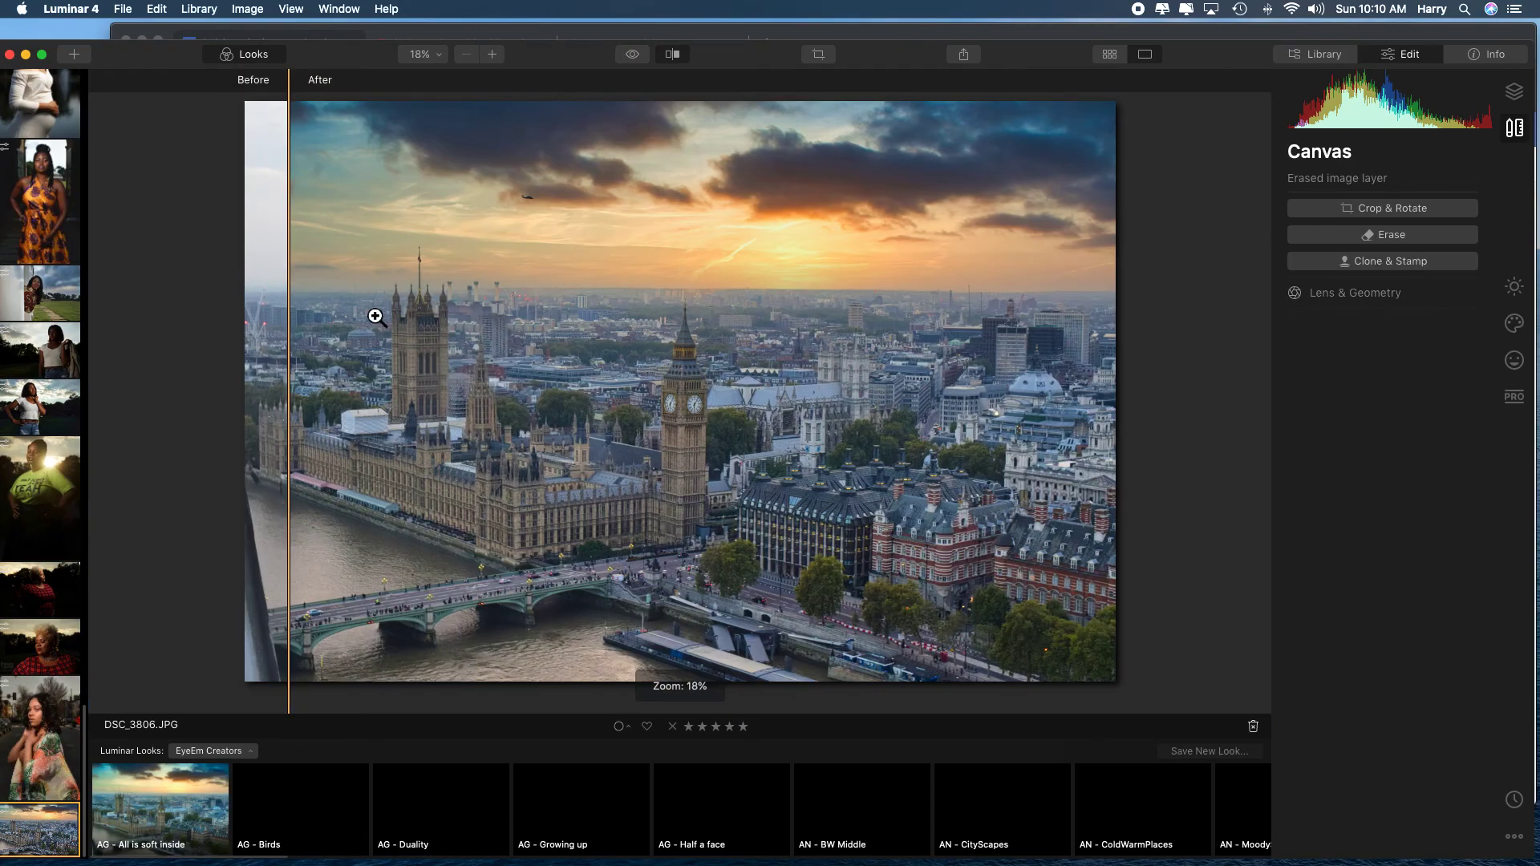
mouse_move(295, 345)
left_mouse_down()
mouse_move(1107, 327)
mouse_move(275, 320)
mouse_move(285, 339)
left_mouse_up()
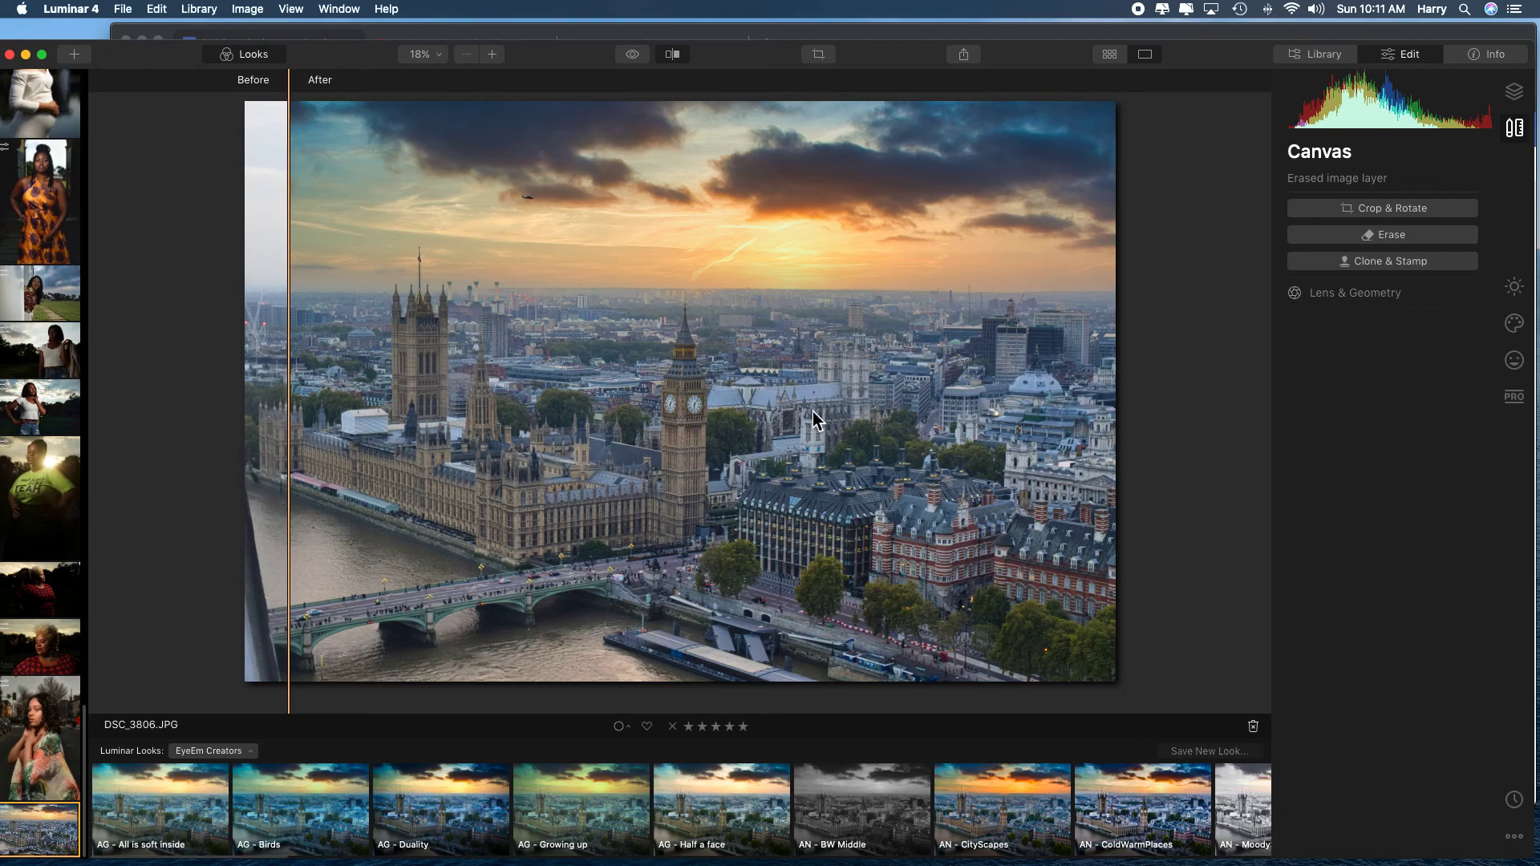
Switch to the portrait HLC_4770.JPG, inspect the woman's eyes and skin at 100%, and return to the whole-photo view.
key("Left")
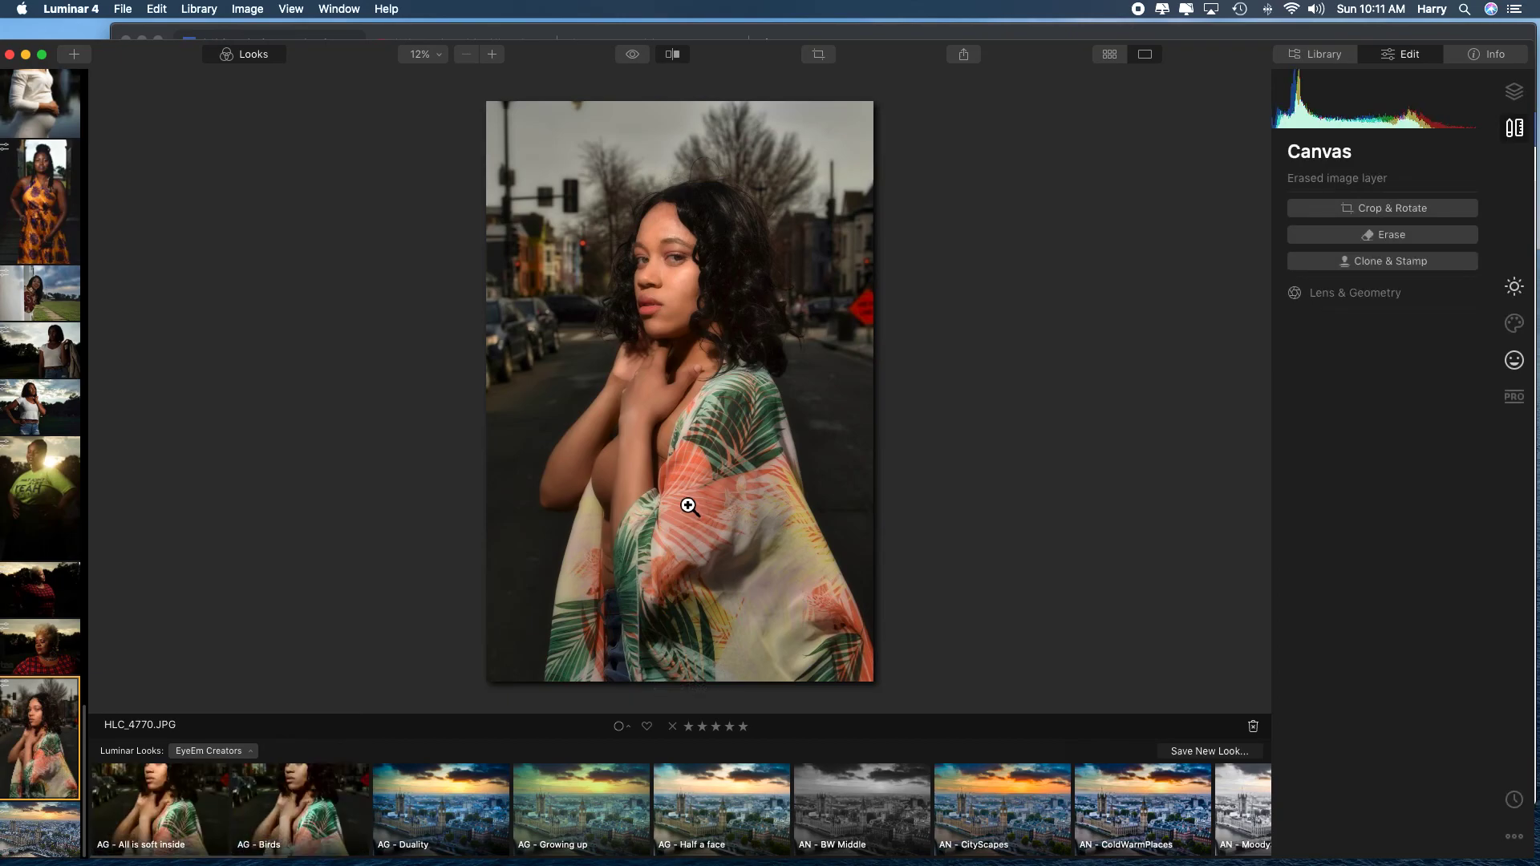
left_click(719, 292)
left_click_drag(639, 300, 698, 612)
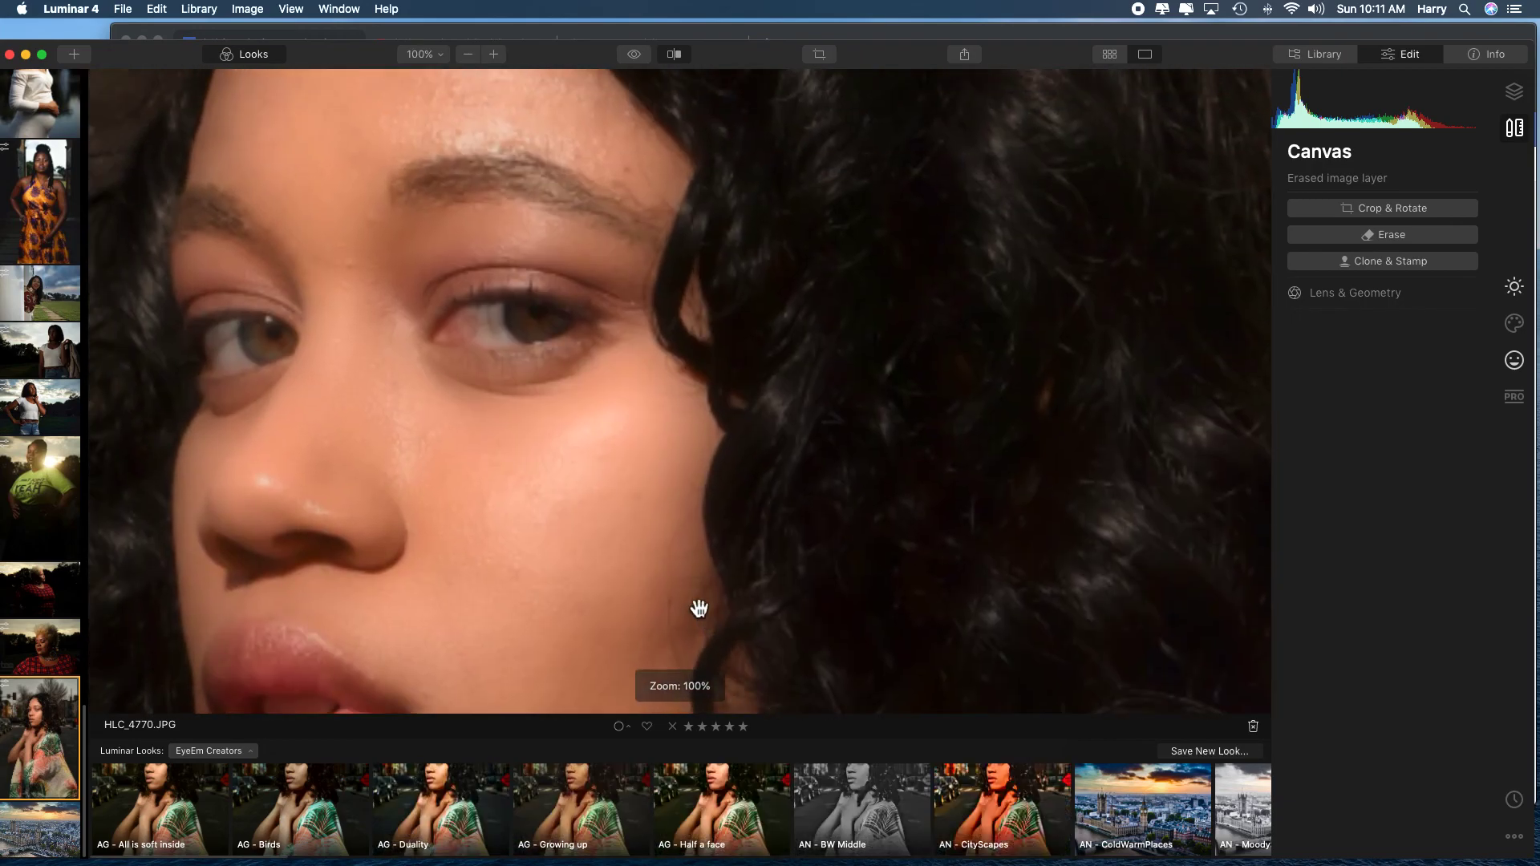
left_click(499, 376)
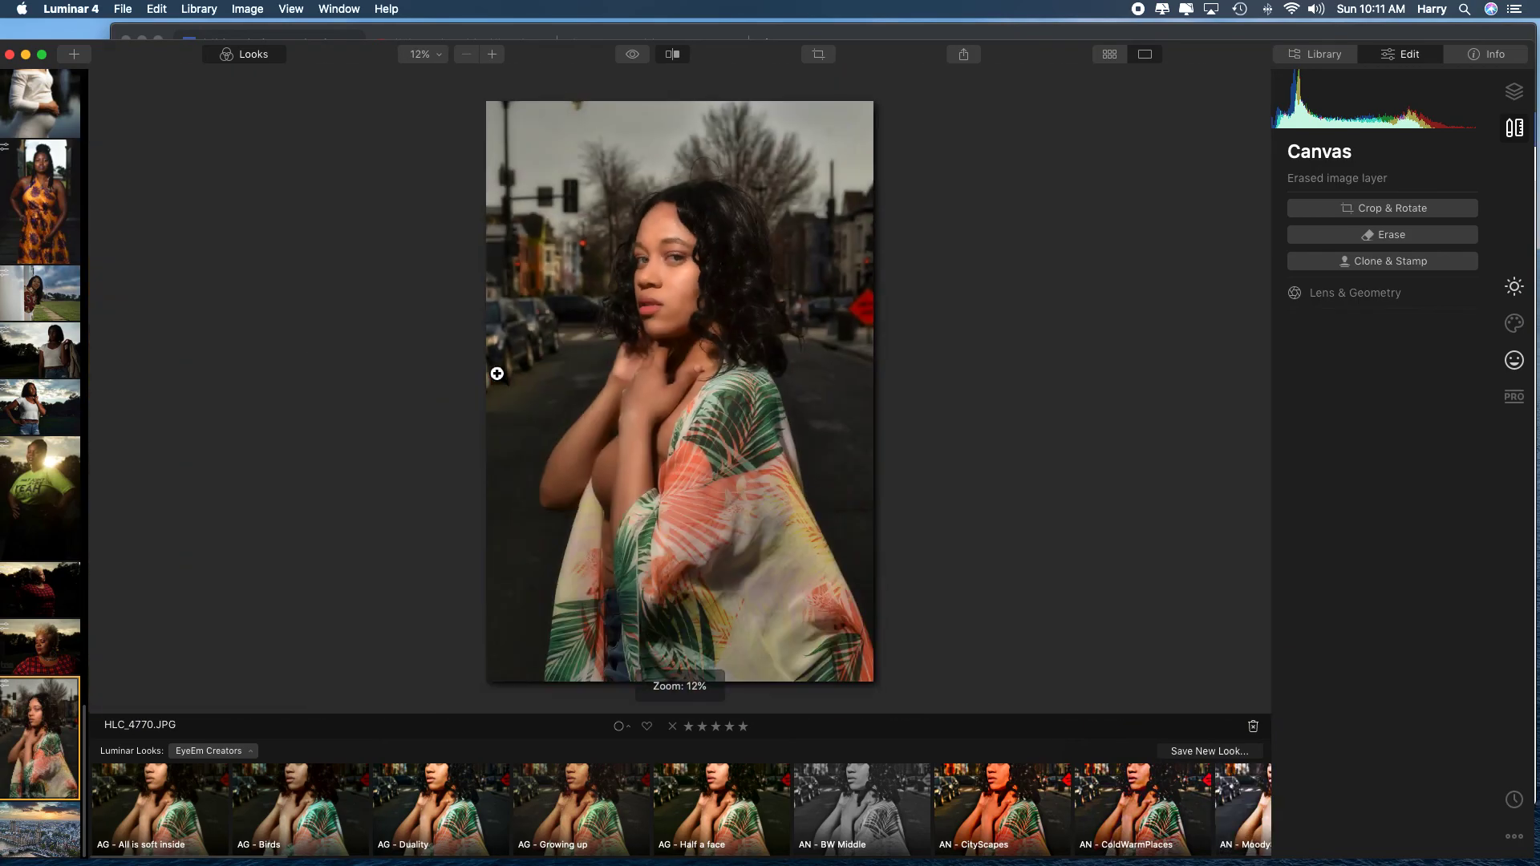